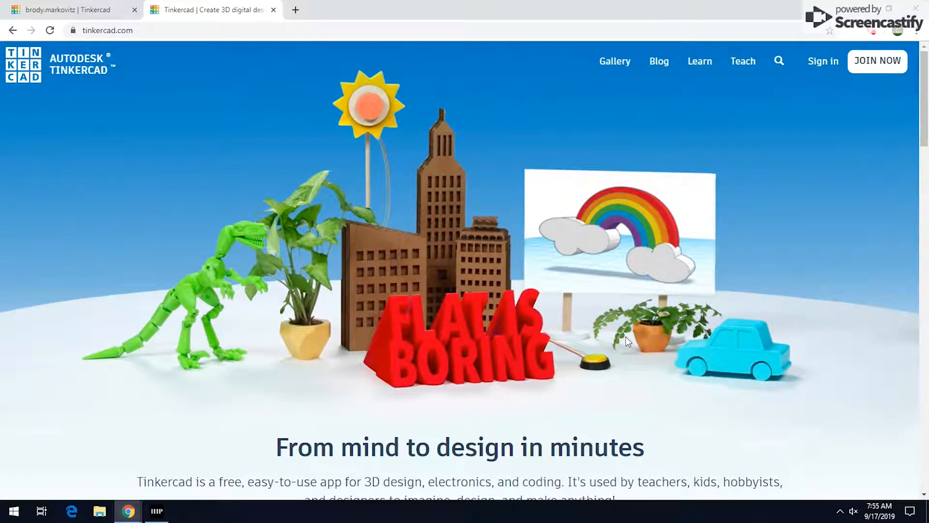
Go to tinkercad.com and open its sign-in page.
text(ti)
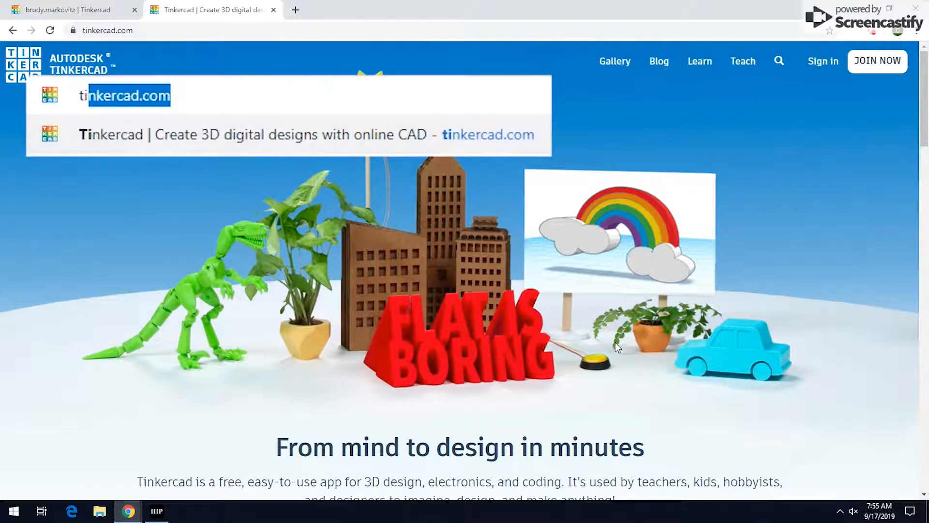
text(nkercad.com)
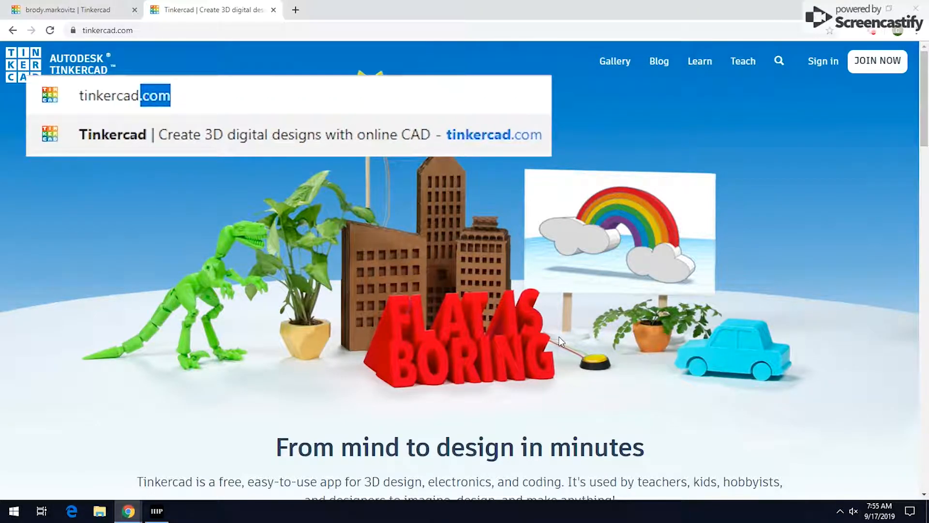
key(Return)
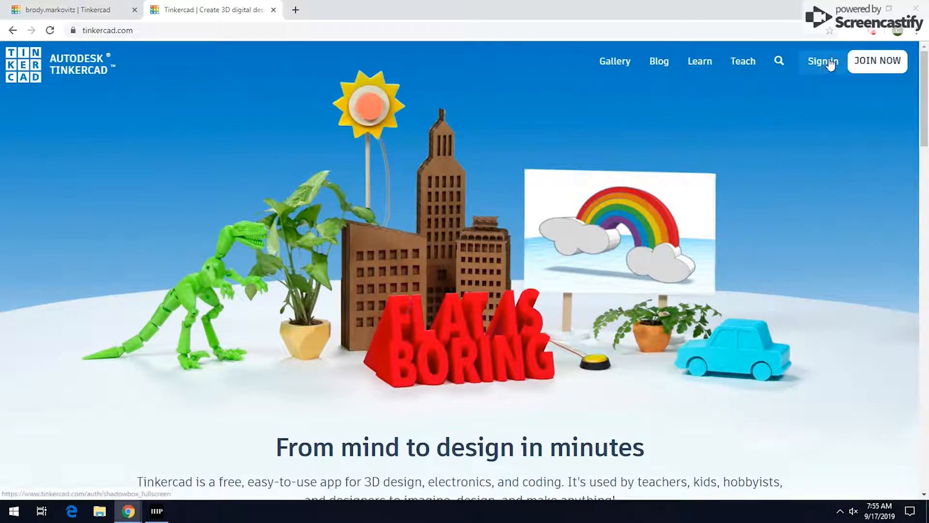
click(829, 64)
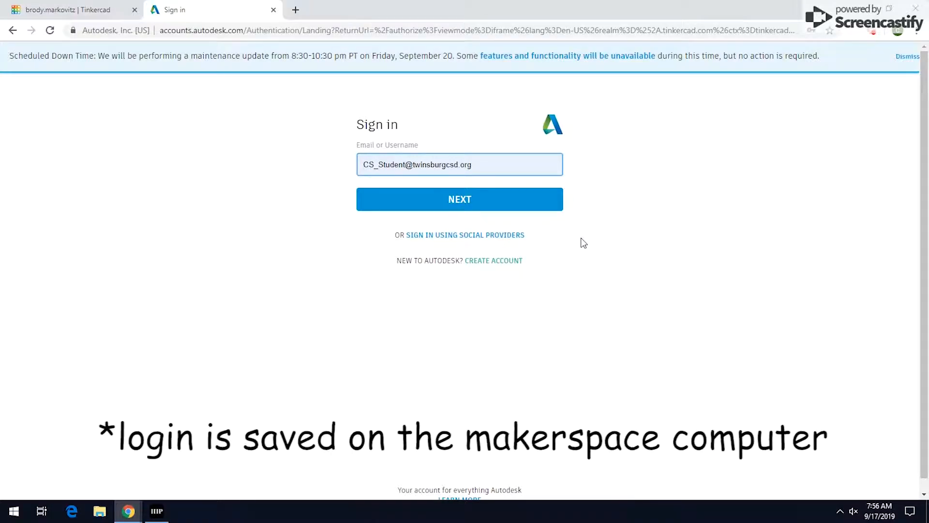
Sign in to the student account with the saved e-mail and password.
click(380, 165)
drag(513, 169, 288, 180)
click(283, 183)
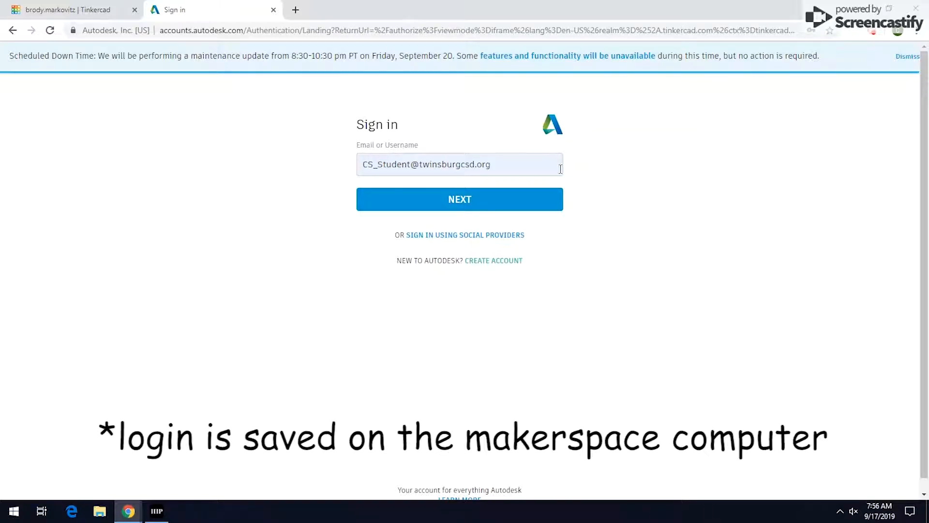
click(484, 209)
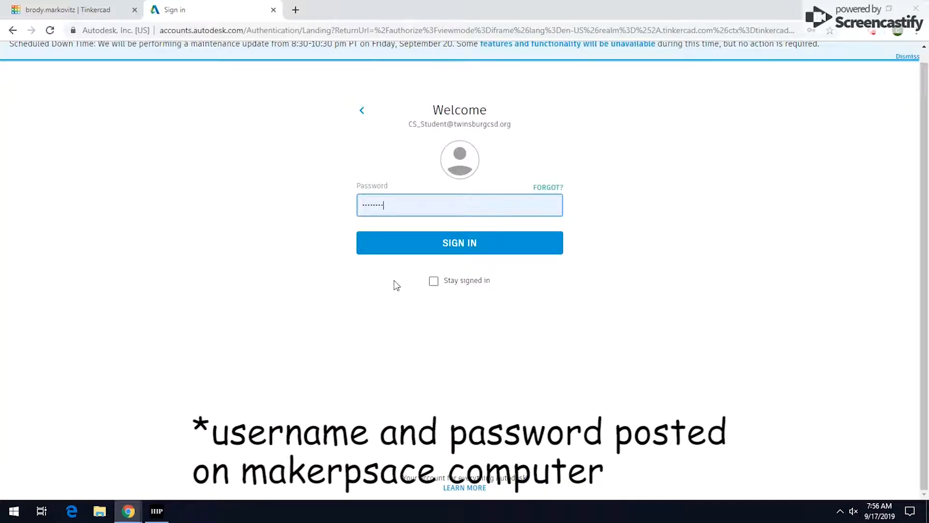
click(468, 244)
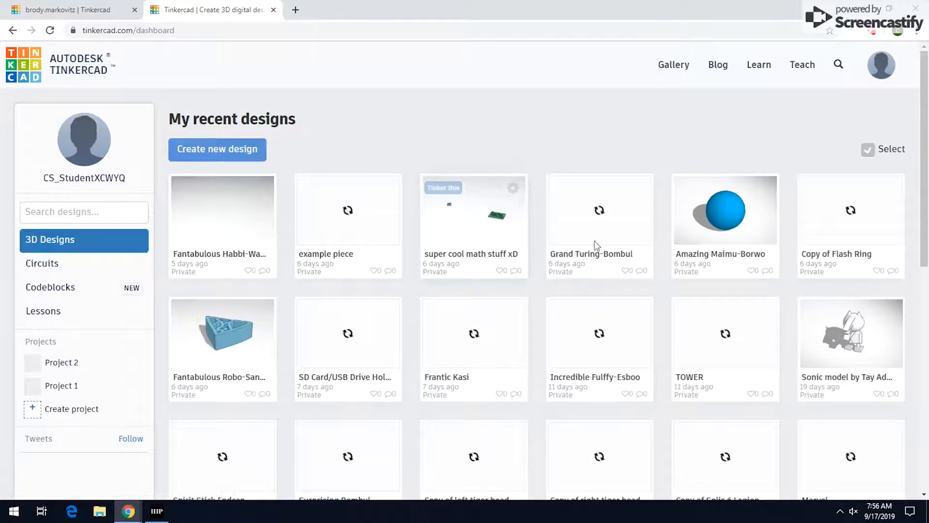
Create a new 3D design from the dashboard of recent designs.
scroll(787, 137, down, 8)
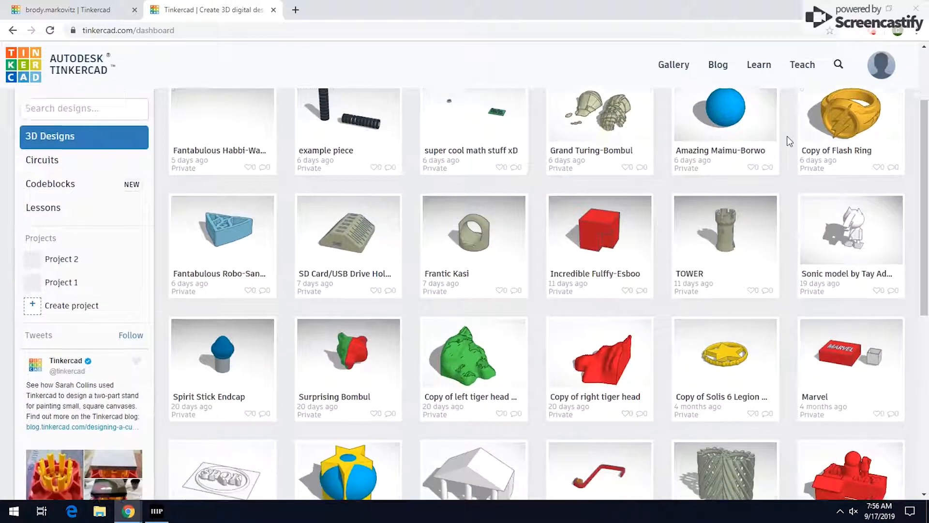
scroll(787, 137, up, 4)
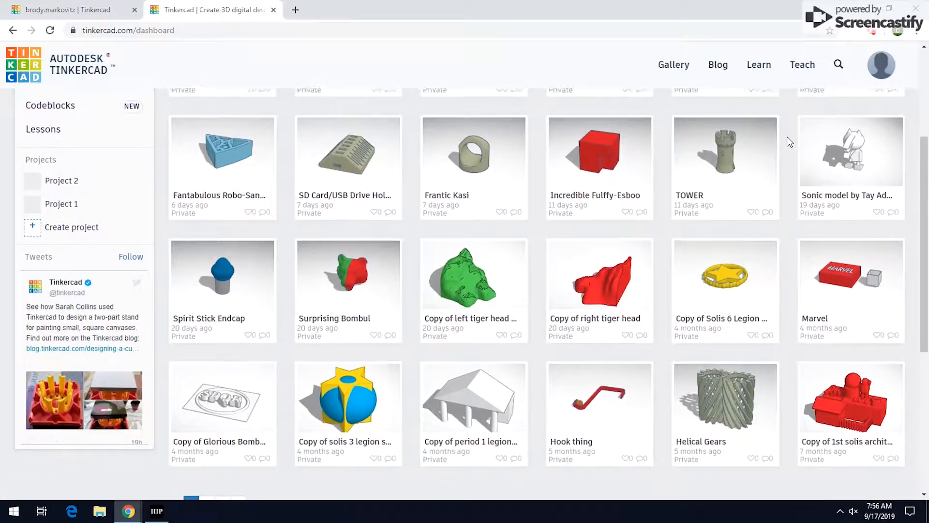
scroll(787, 137, down, 2)
click(222, 394)
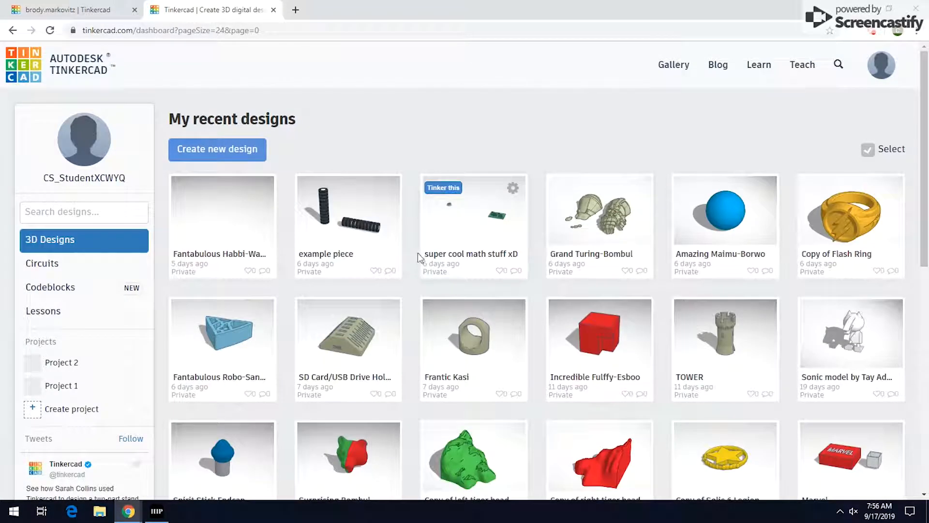
scroll(94, 339, down, 4)
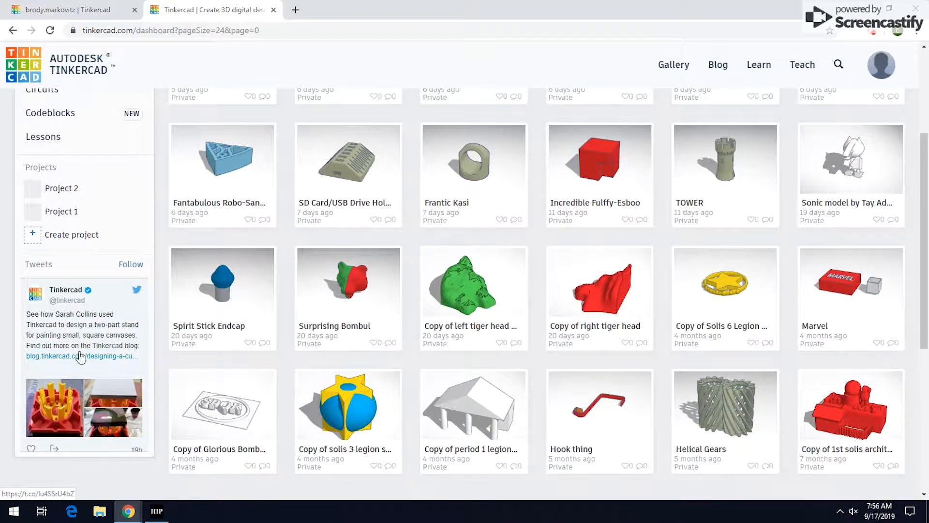
scroll(94, 340, up, 4)
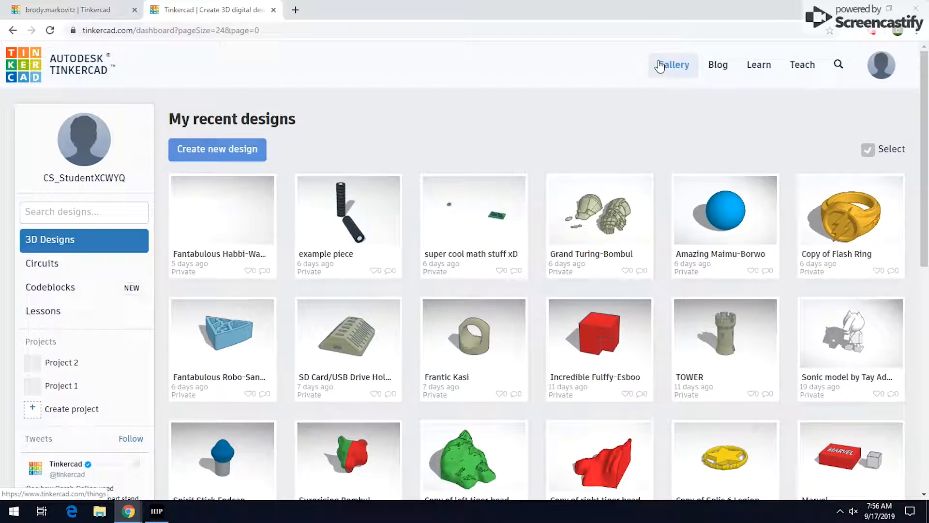
mouse_move(442, 237)
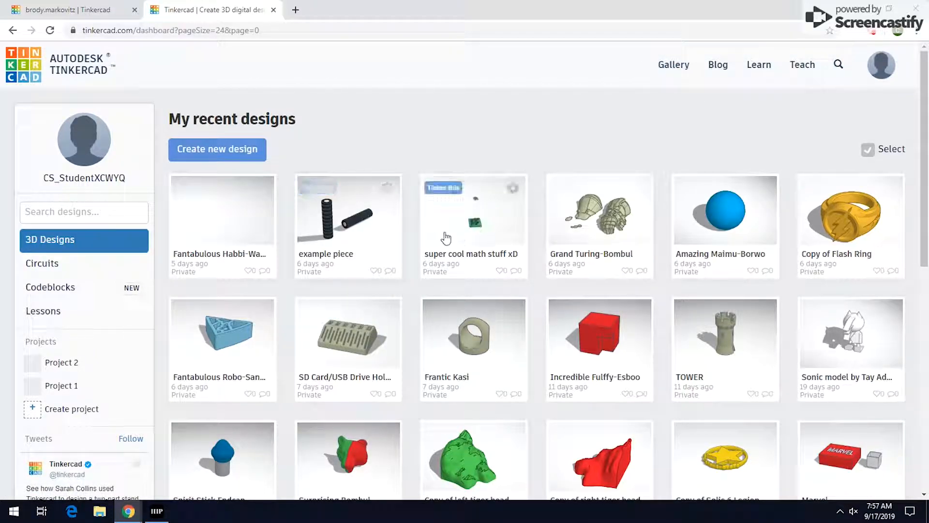
click(213, 151)
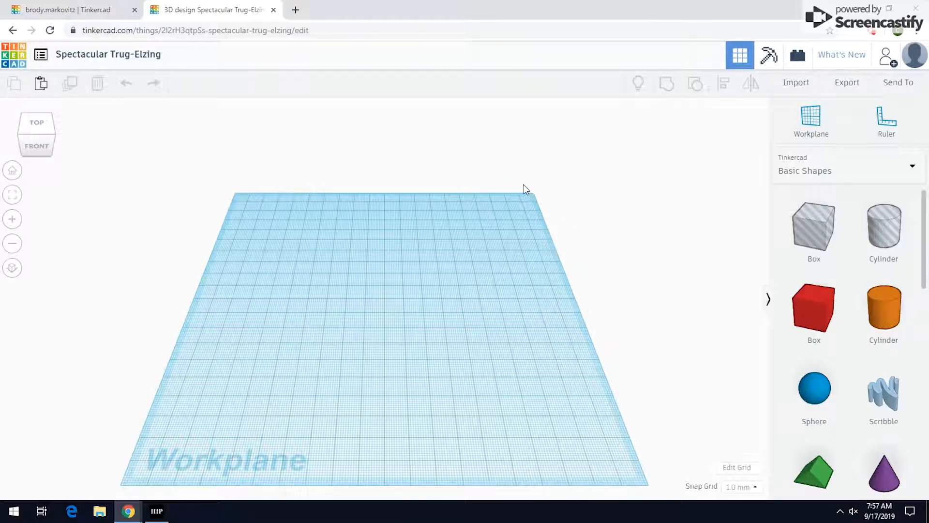
Update the workplane grid with Millimeters as the units and the Default preset of 200 by 200.
click(736, 468)
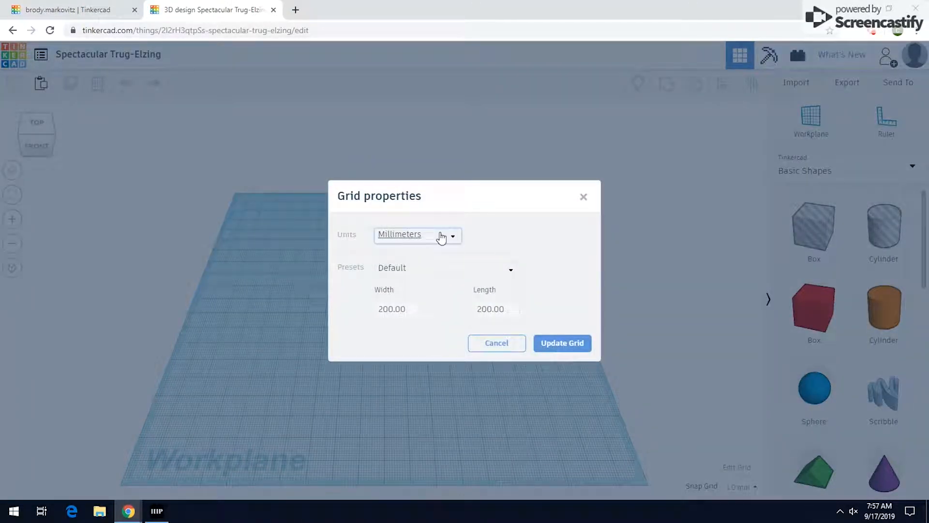
click(441, 237)
click(418, 272)
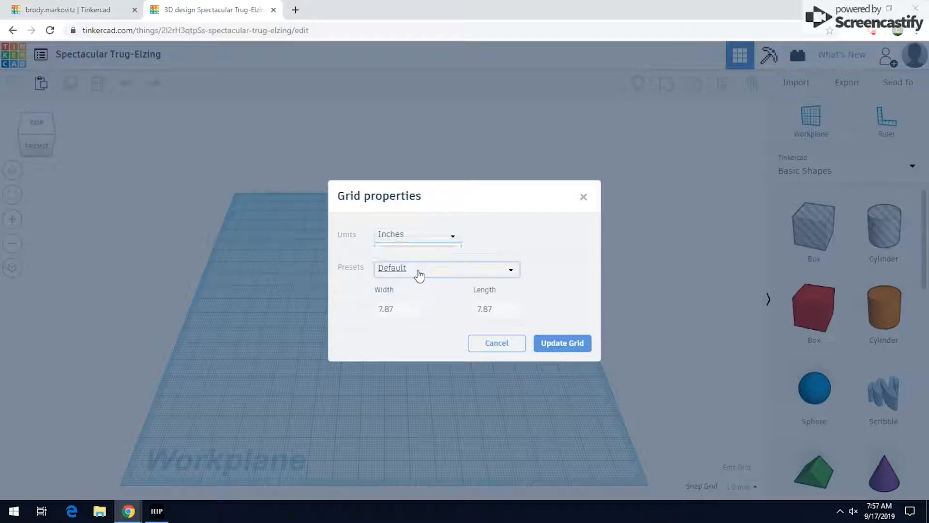
click(441, 237)
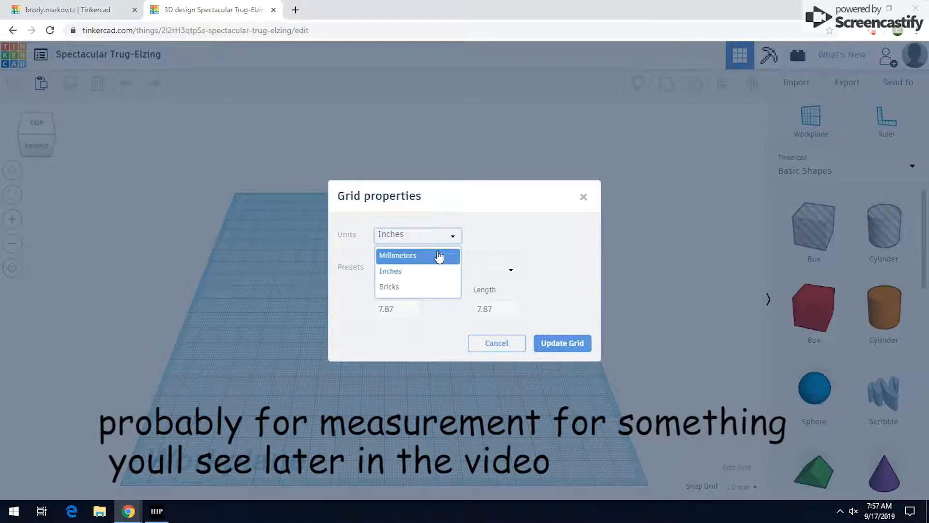
click(439, 256)
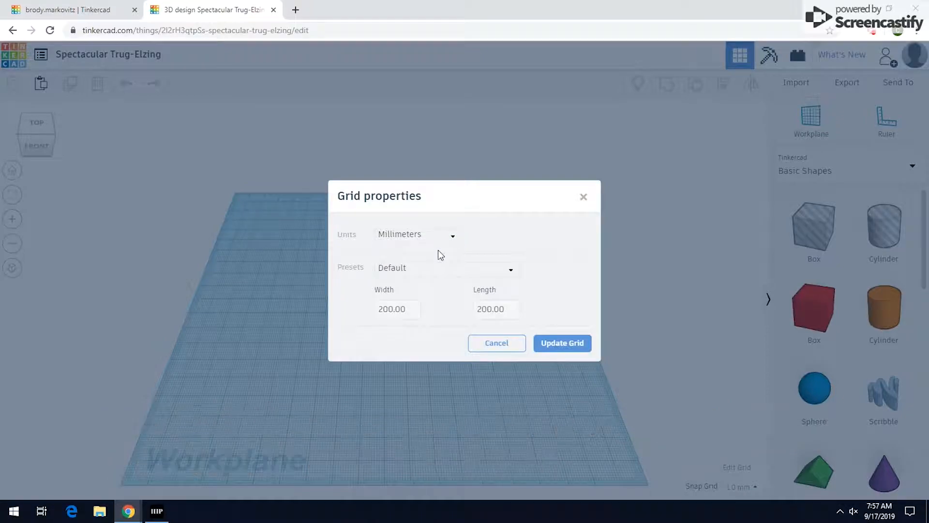
click(456, 273)
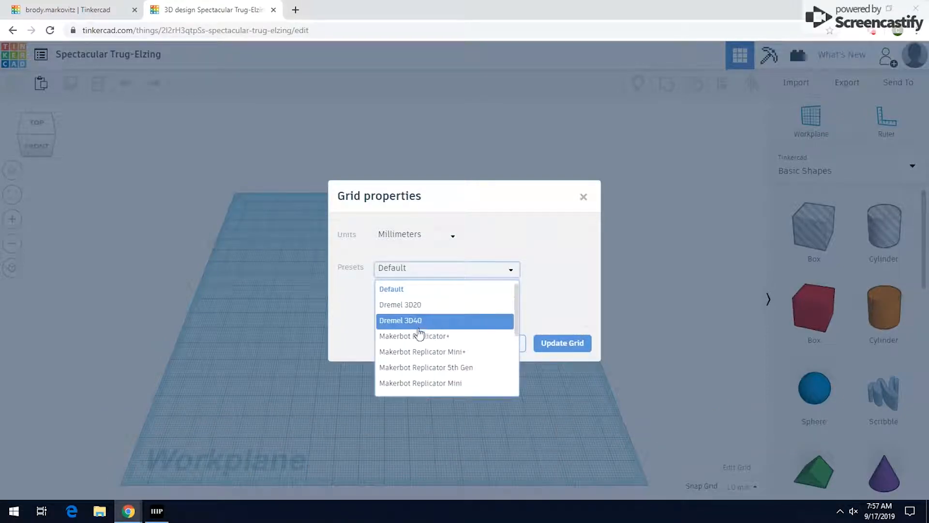
click(562, 274)
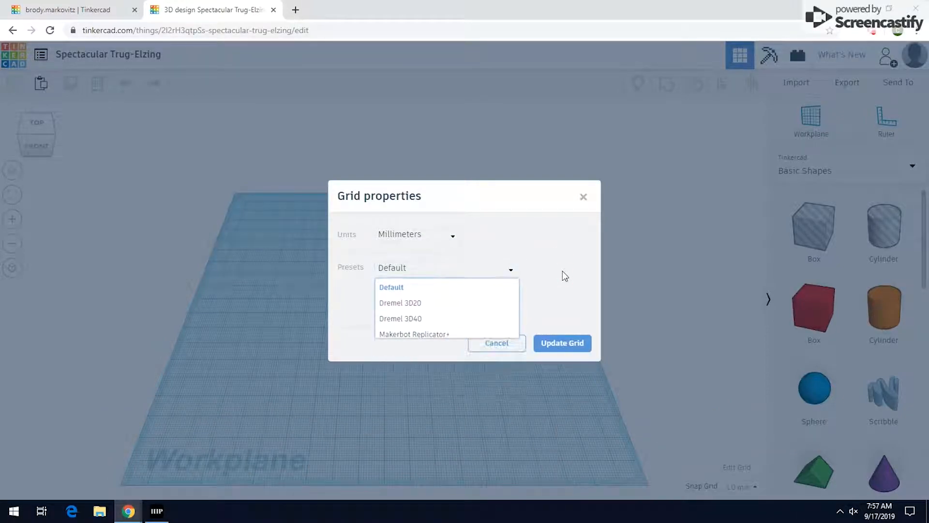
click(412, 308)
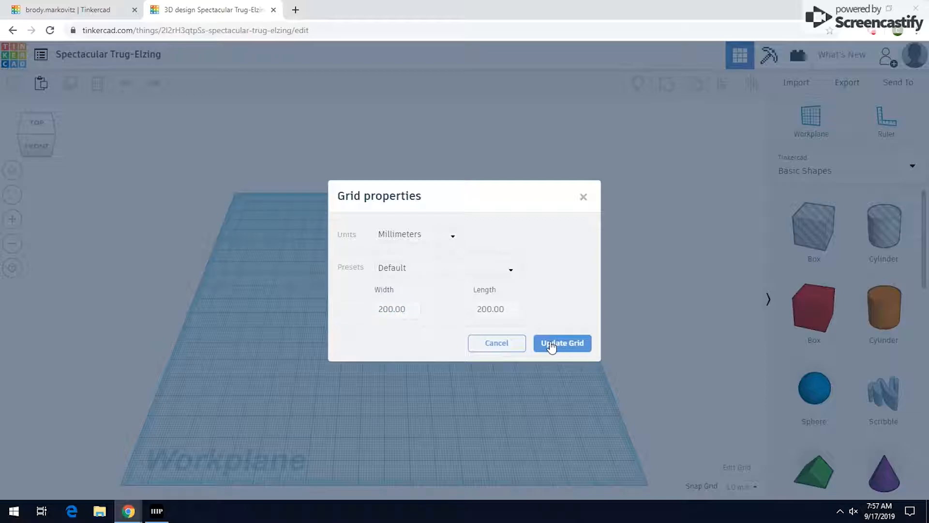
click(552, 347)
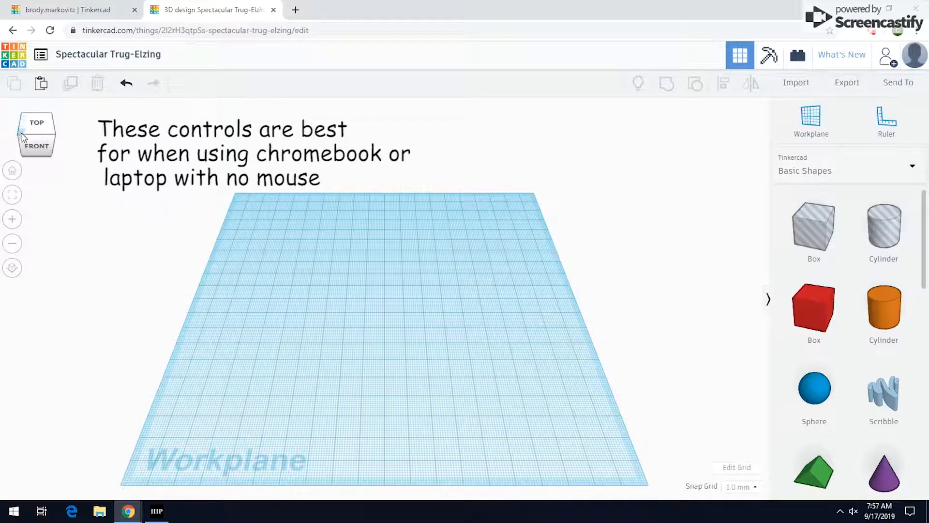
Orbit the empty workplane through corner views and its underside, and restore the home view.
click(52, 132)
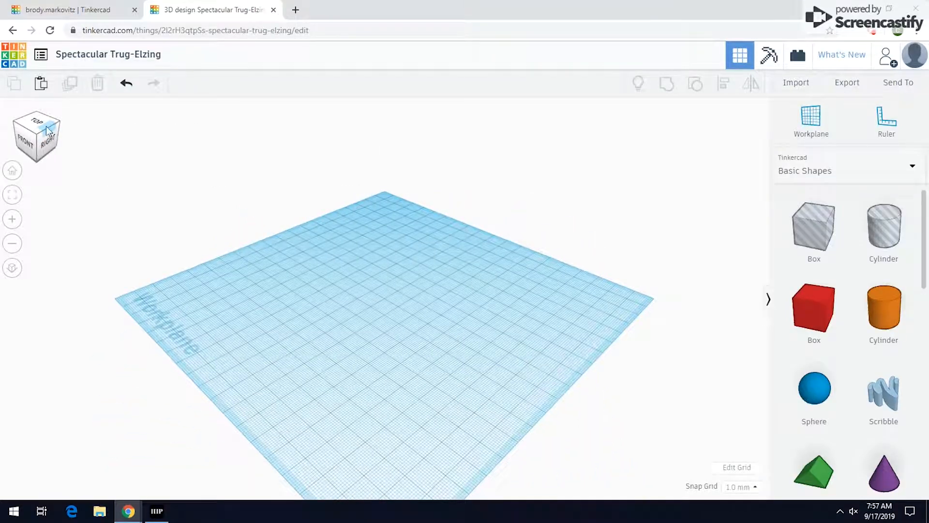
click(38, 122)
click(25, 151)
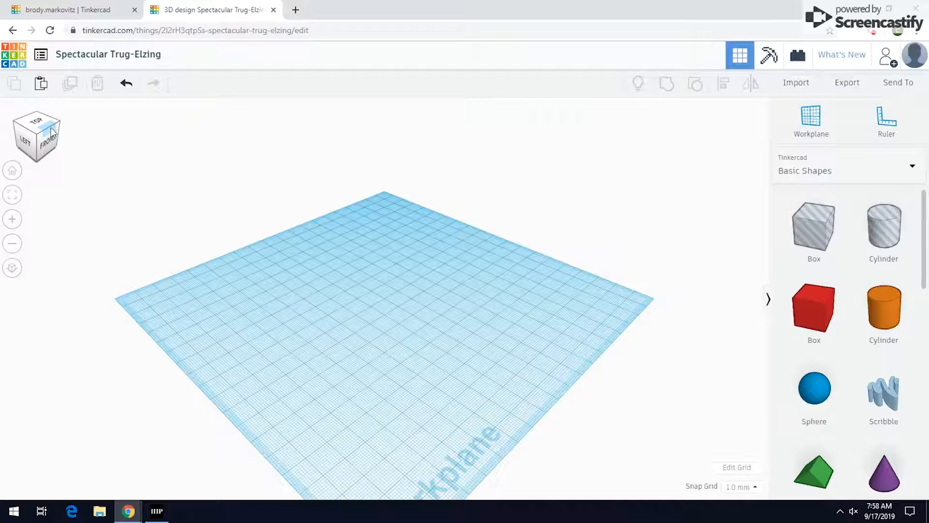
click(18, 152)
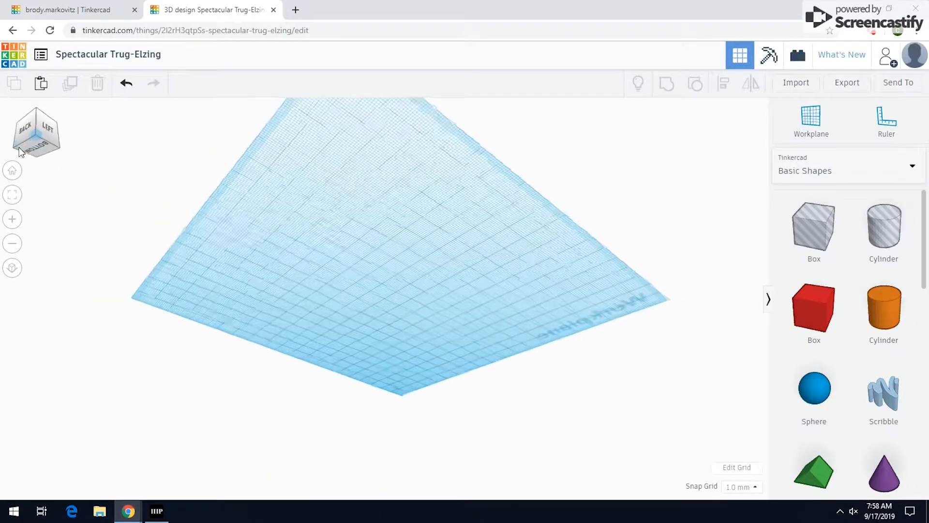
drag(54, 130, 5, 134)
click(12, 171)
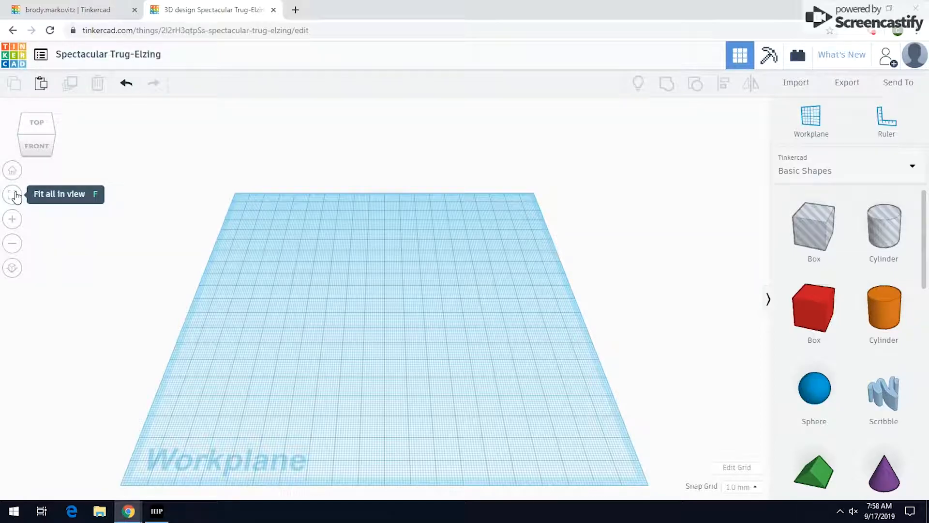
Zoom in and out on the workplane, and switch to the flat orthographic view and back to perspective.
click(13, 220)
click(13, 220)
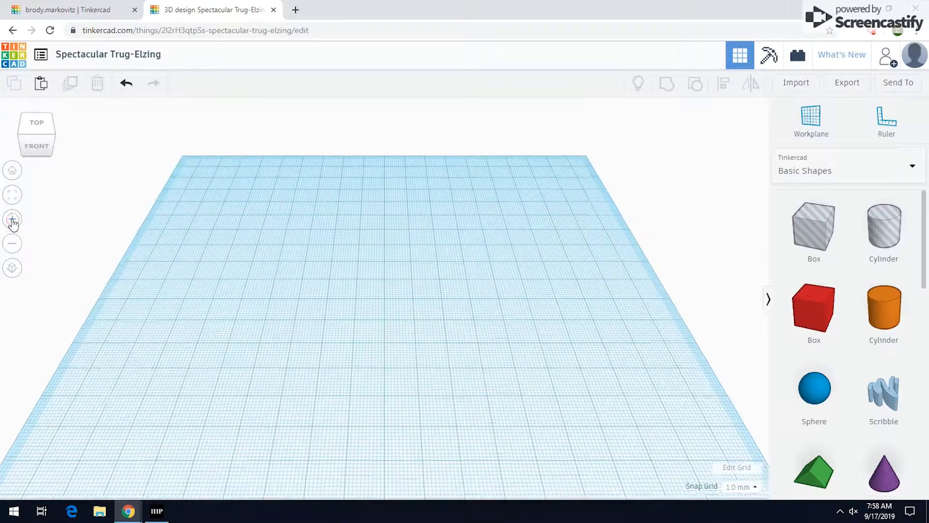
click(13, 222)
click(13, 245)
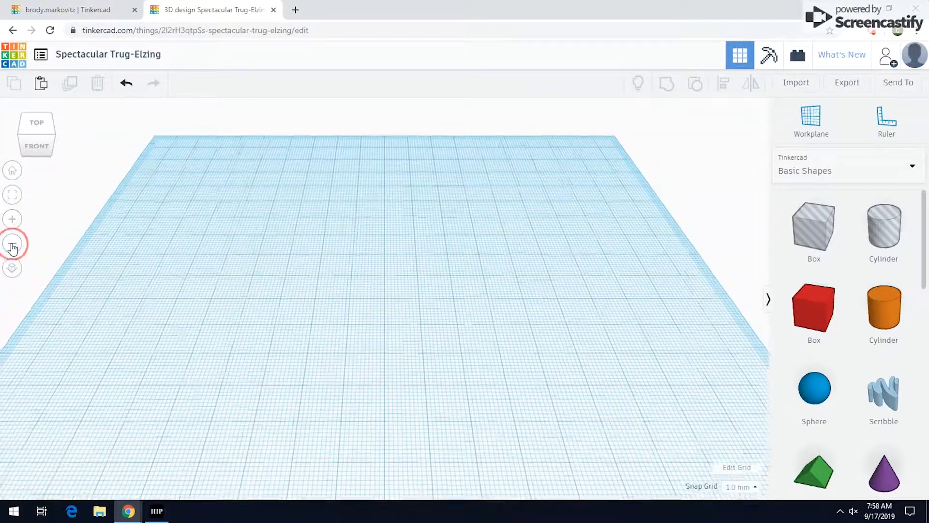
click(13, 244)
click(13, 244)
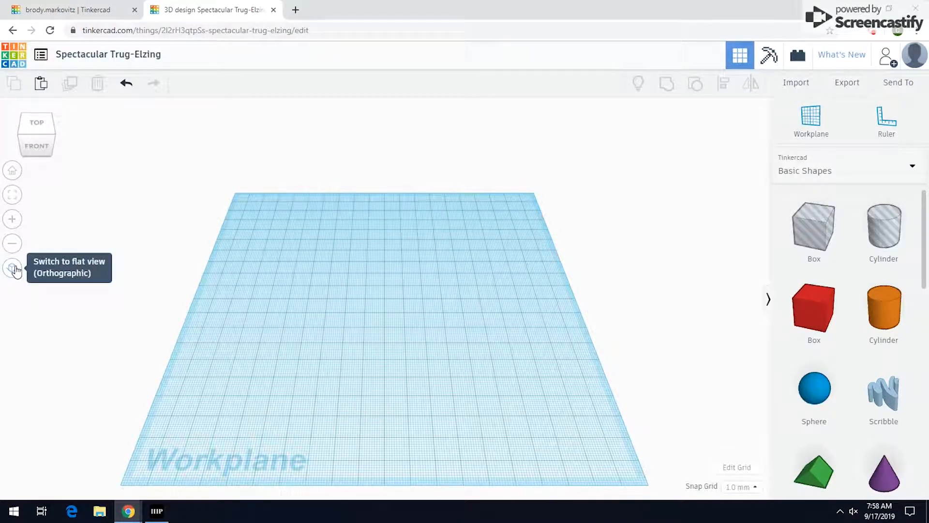
click(14, 268)
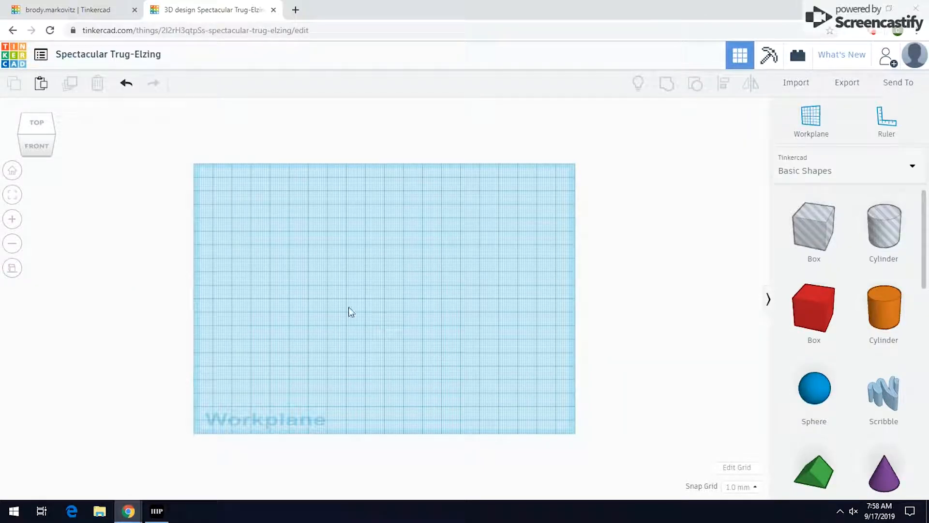
click(12, 270)
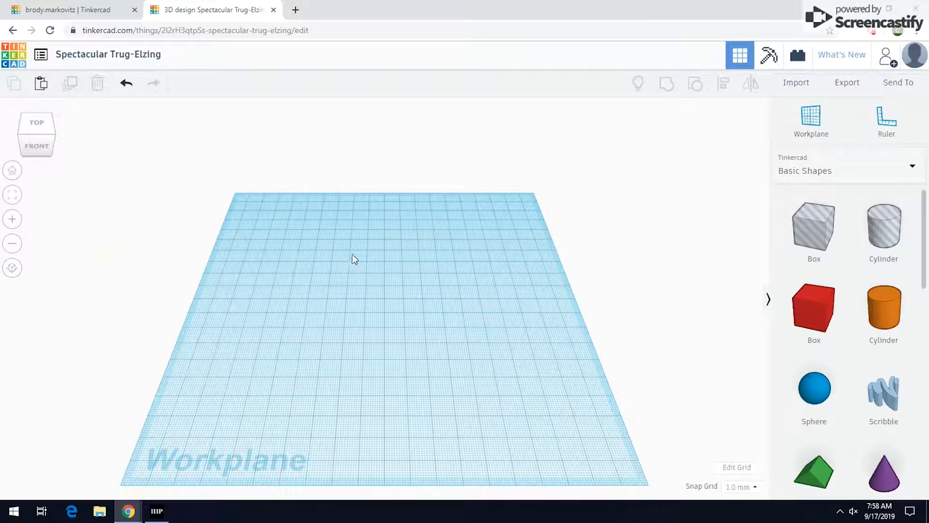
Orbit, zoom and pan freely around the empty workplane to view it from different angles and distances.
drag(275, 235, 394, 336)
drag(419, 235, 276, 363)
drag(363, 264, 545, 390)
mouse_move(364, 353)
right_down()
mouse_move(474, 298)
mouse_move(508, 242)
mouse_move(449, 232)
mouse_move(303, 262)
mouse_move(255, 318)
mouse_move(262, 334)
mouse_move(373, 361)
right_up()
scroll(377, 276, up, 5)
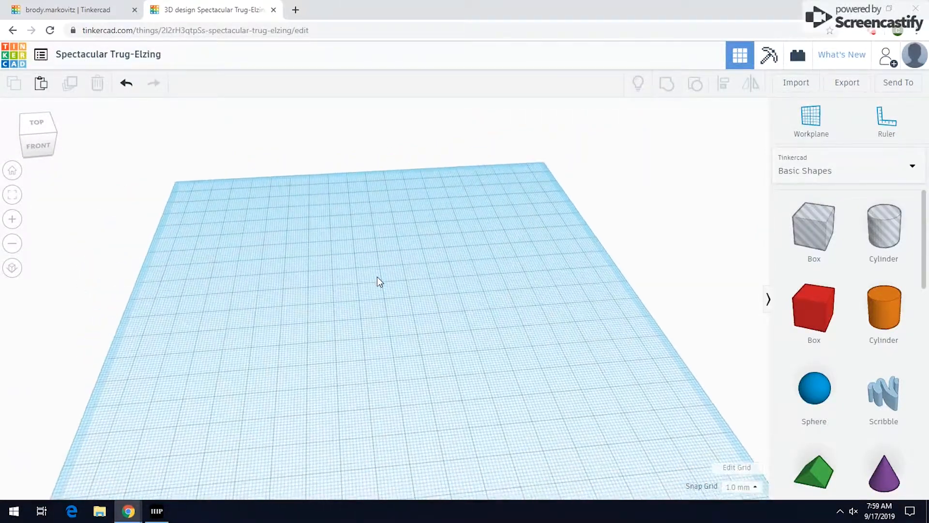
scroll(377, 277, down, 10)
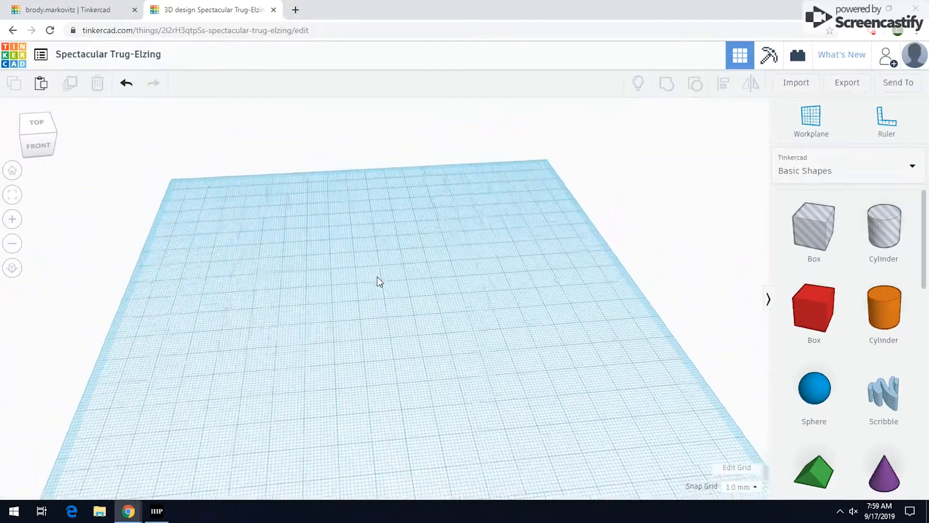
scroll(377, 277, up, 5)
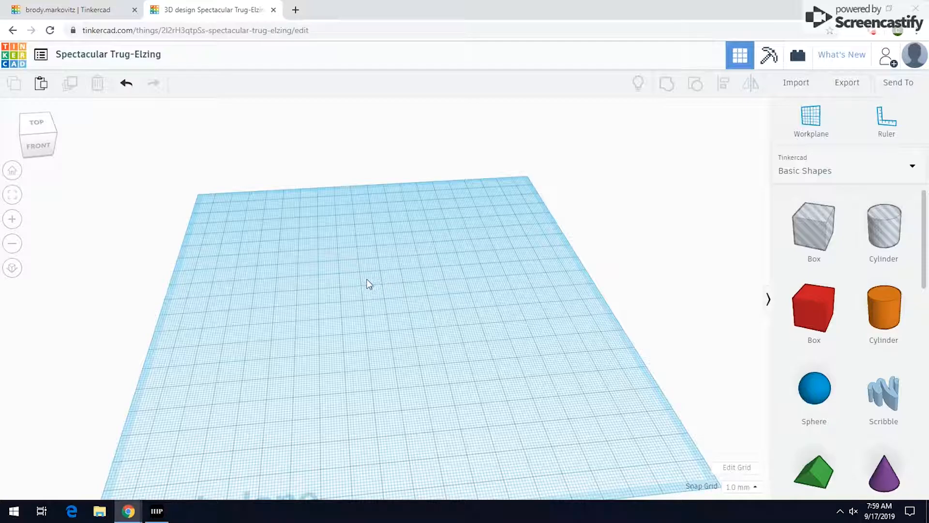
middle_drag(354, 290, 386, 283)
right_drag(385, 284, 544, 269)
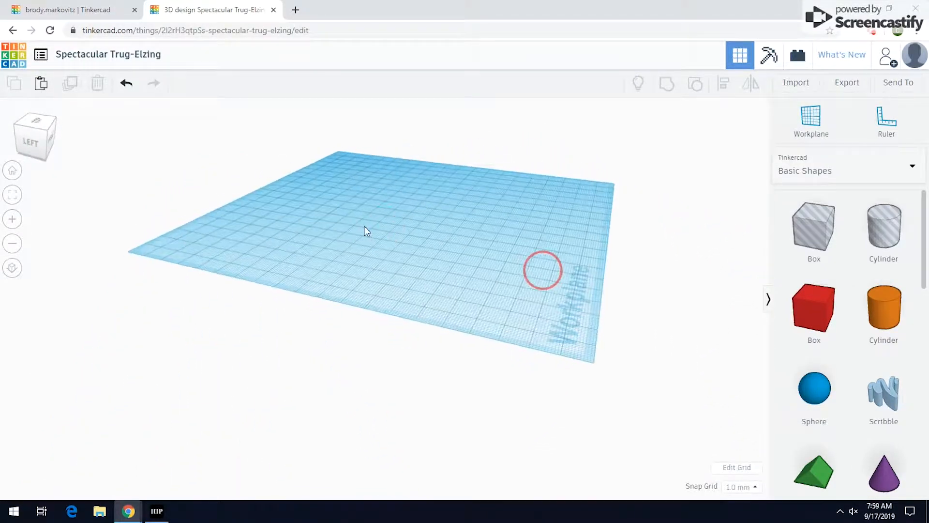
Practise orbiting and zooming around the empty workplane once more and return to the home view.
scroll(341, 226, up, 5)
right_drag(405, 252, 361, 283)
scroll(362, 278, down, 3)
right_drag(502, 286, 272, 273)
scroll(275, 274, down, 5)
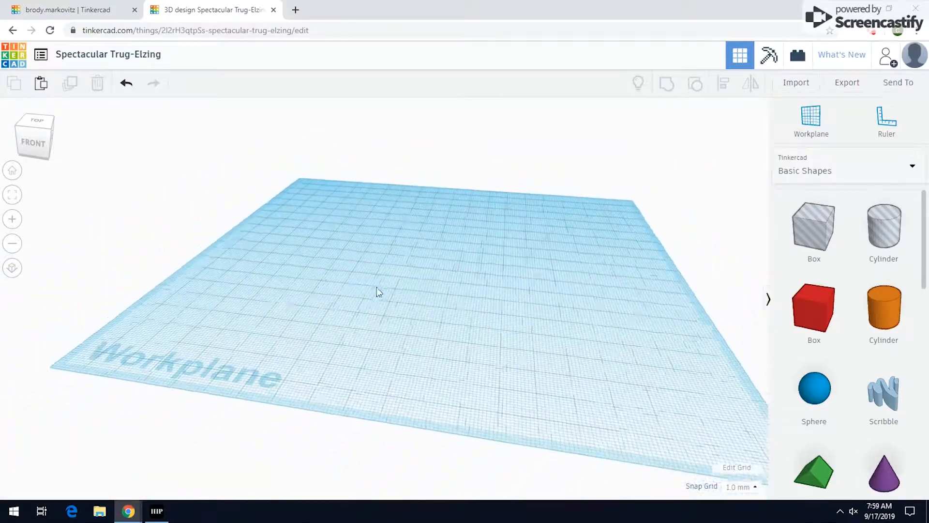
click(11, 172)
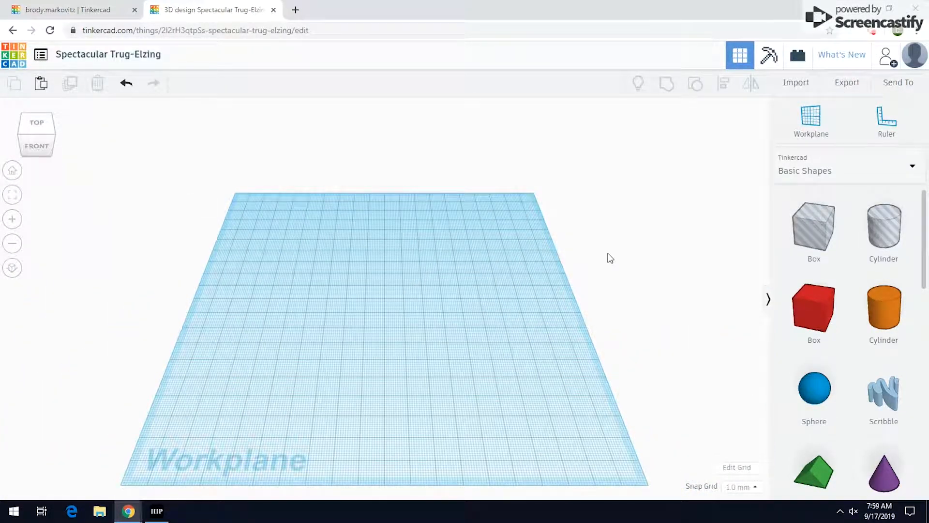
Browse the shapes available in the Basic Shapes and the Text and numbers categories.
scroll(852, 281, down, 10)
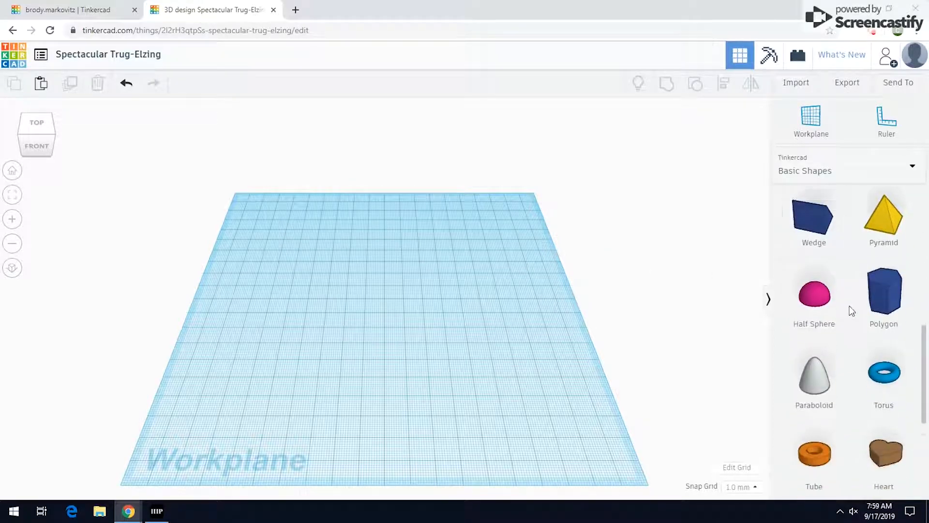
scroll(850, 309, up, 10)
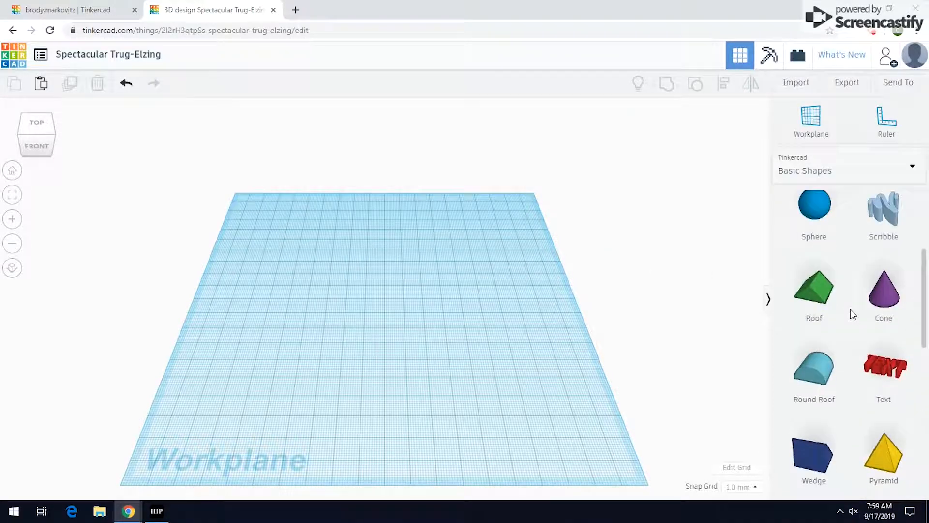
click(881, 176)
click(821, 227)
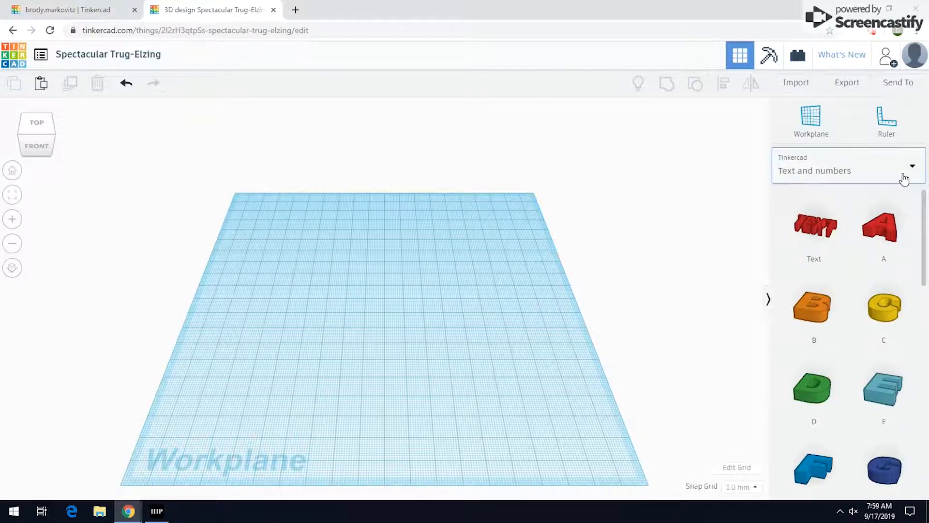
scroll(879, 269, down, 9)
scroll(878, 269, up, 9)
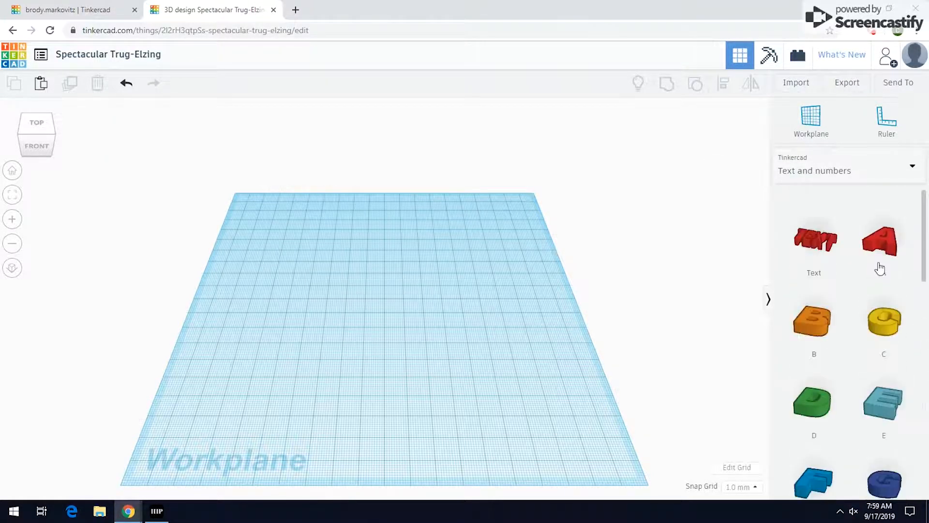
Browse the shapes available in the Characters and Connectors categories.
click(872, 174)
click(820, 242)
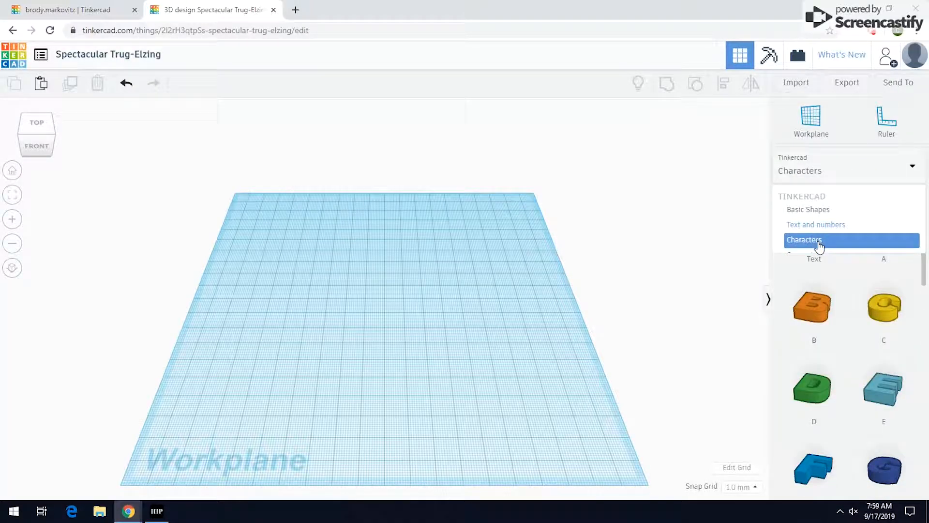
scroll(847, 239, down, 7)
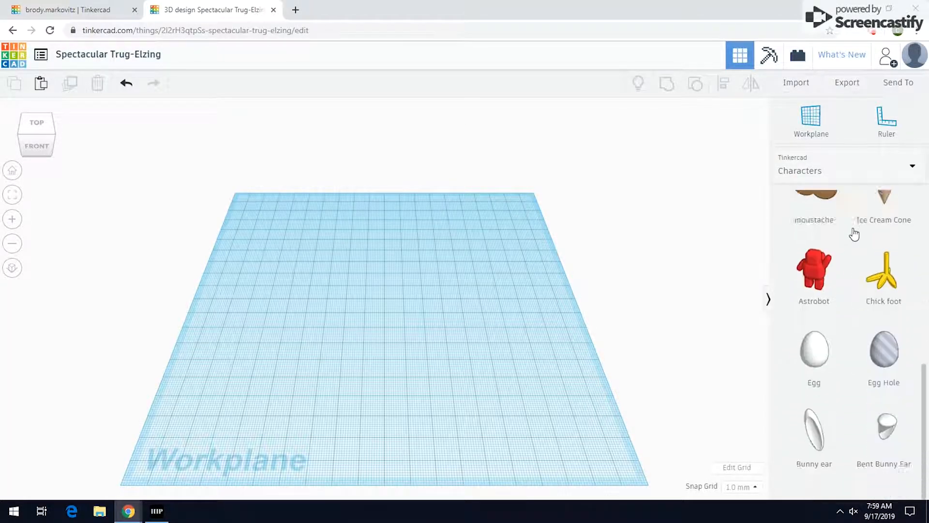
scroll(853, 233, up, 7)
click(871, 174)
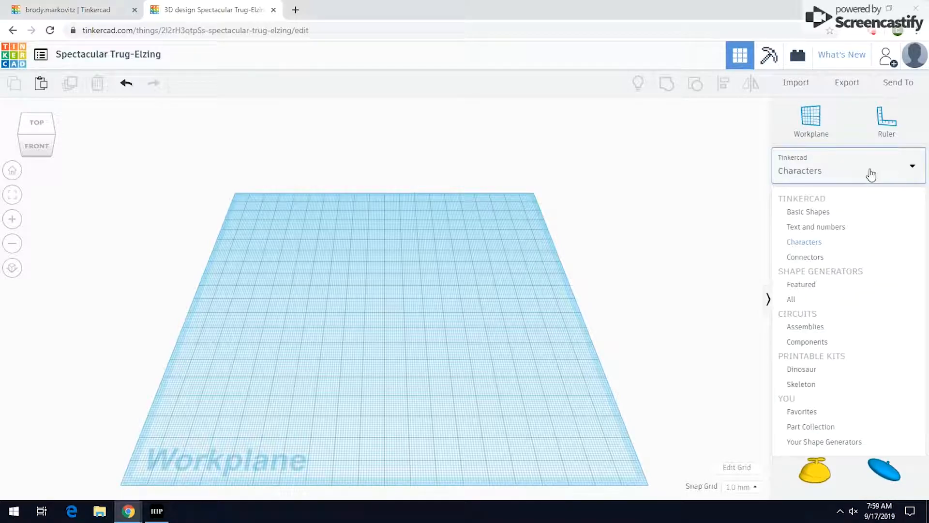
click(844, 258)
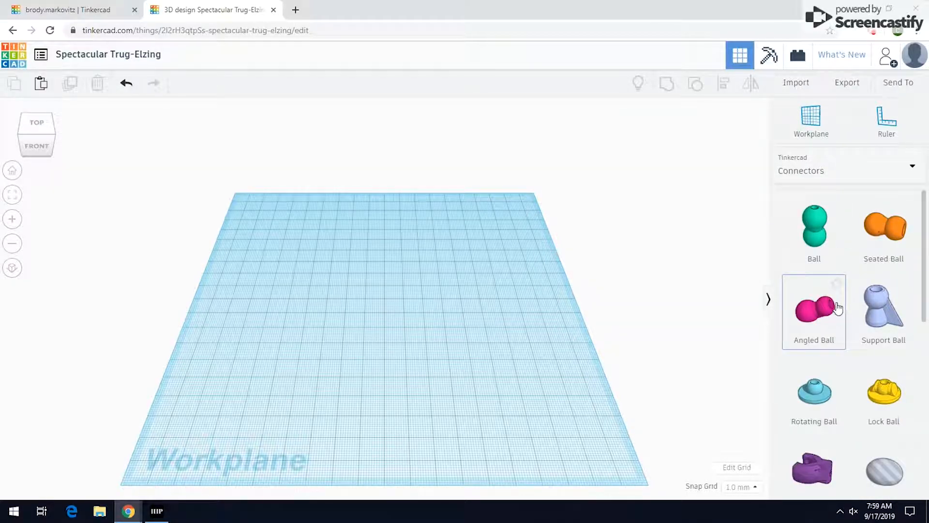
scroll(834, 309, down, 2)
scroll(830, 311, up, 2)
Browse the Featured and All shape generator collections, including pages 2 and 3 of the All collection.
click(842, 179)
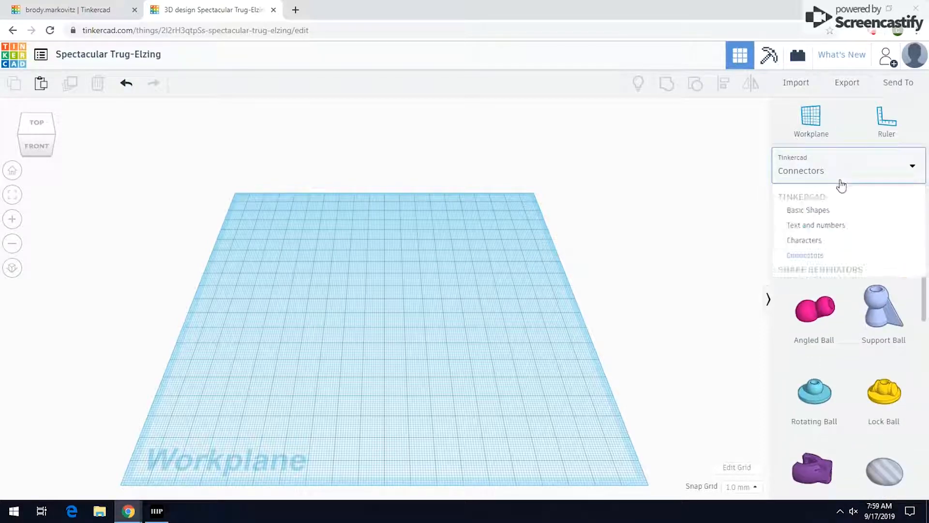
click(818, 284)
scroll(853, 358, down, 1)
scroll(854, 357, down, 3)
scroll(850, 347, up, 4)
click(855, 168)
click(823, 300)
scroll(829, 370, down, 3)
scroll(829, 436, up, 1)
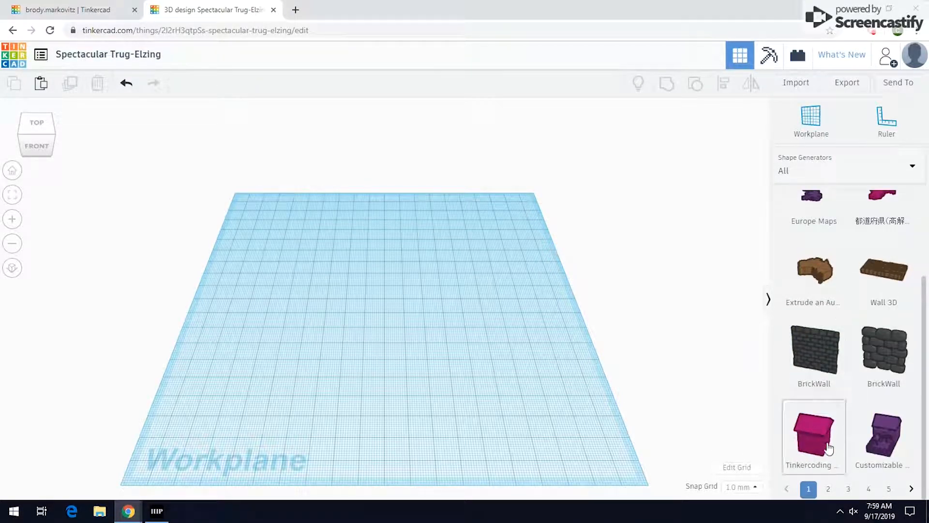
click(829, 489)
click(848, 489)
scroll(833, 257, up, 3)
Return to the Basic Shapes category and place a solid red box near the middle of the workplane.
click(846, 174)
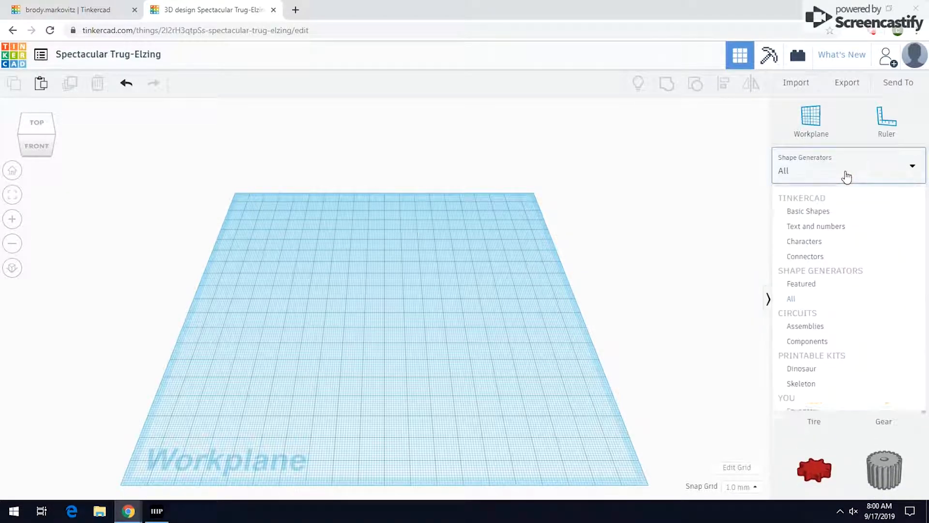
click(838, 220)
scroll(833, 242, up, 15)
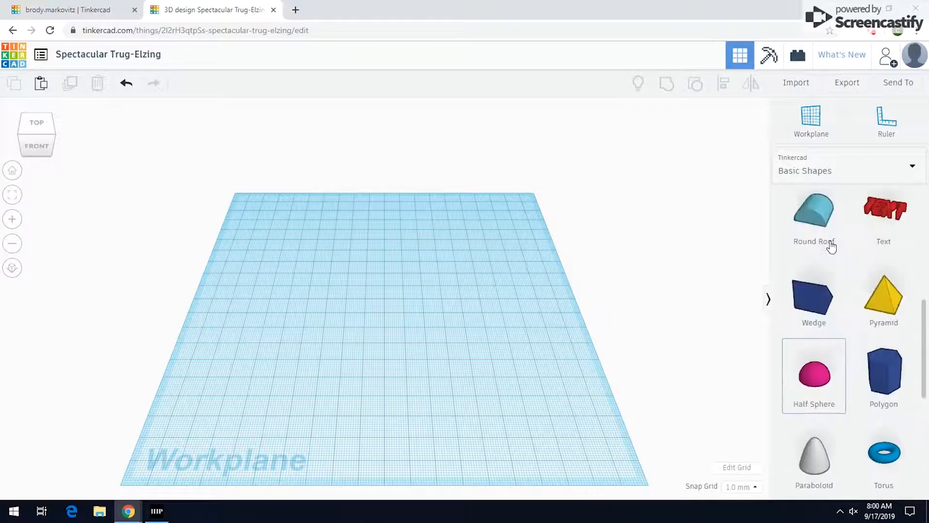
drag(817, 322, 370, 319)
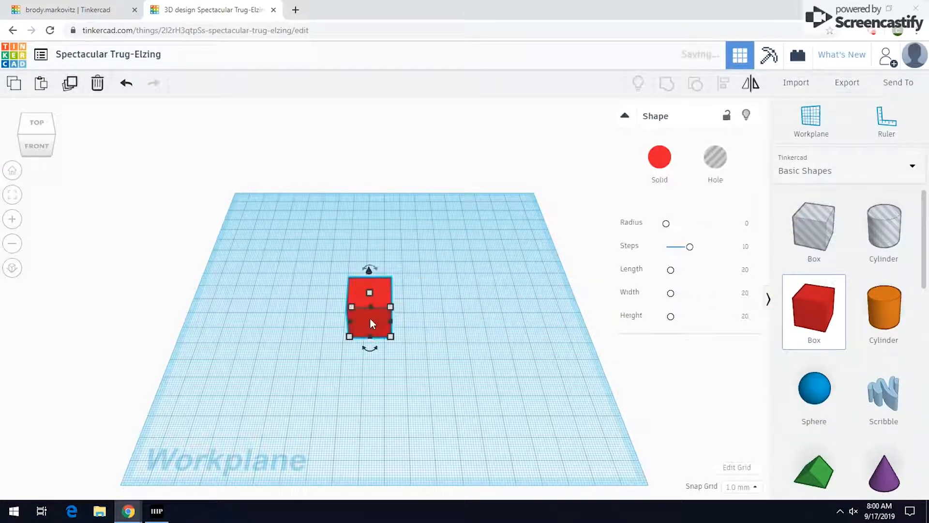
Change the box's solid color from the presets to medium blue.
scroll(372, 315, up, 4)
scroll(372, 318, up, 2)
mouse_move(400, 385)
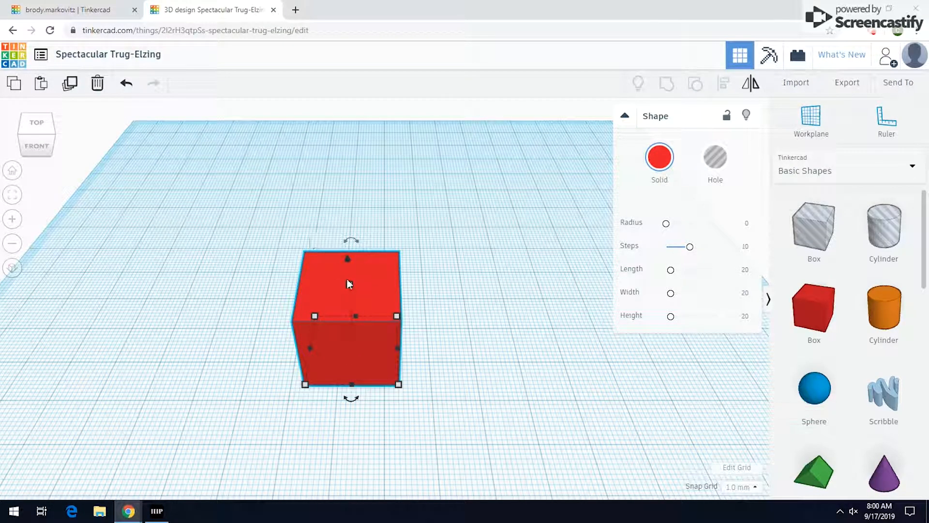
mouse_move(349, 285)
click(659, 160)
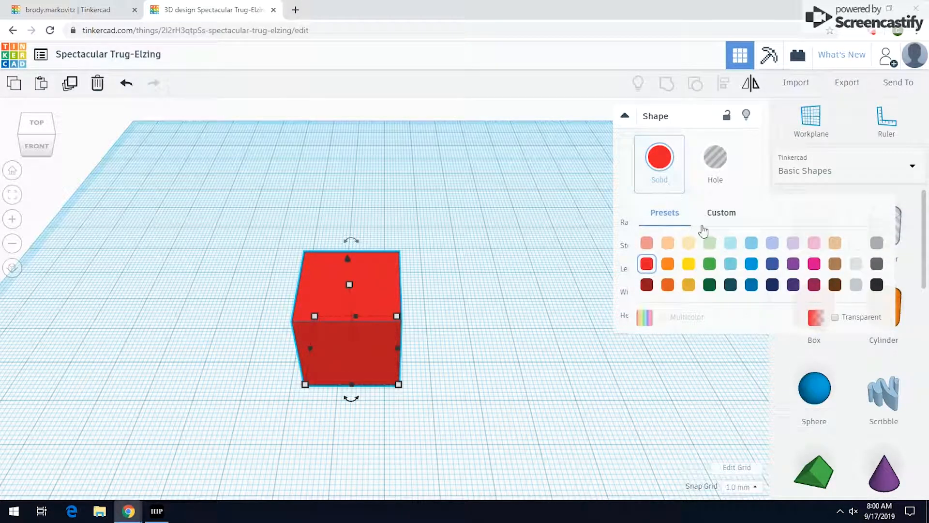
click(748, 264)
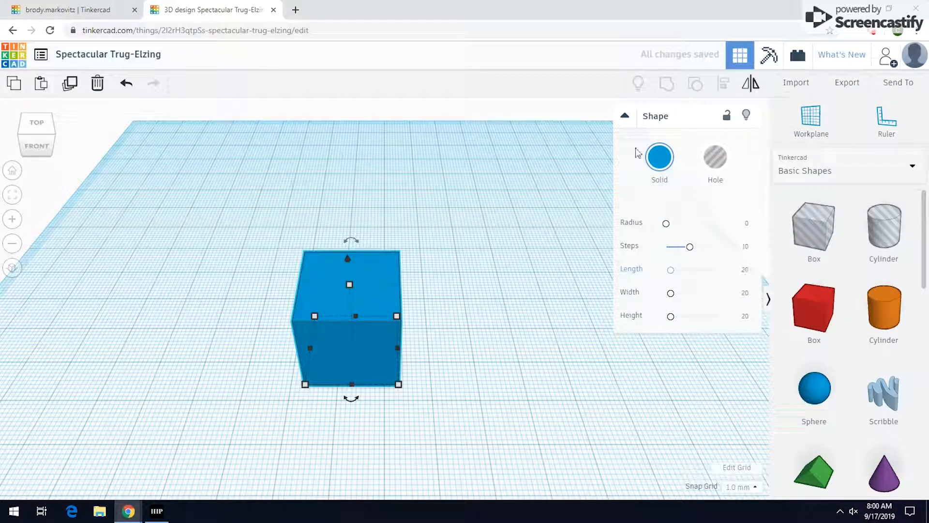
Make the blue box transparent and turn its transparency back off.
click(649, 165)
click(836, 317)
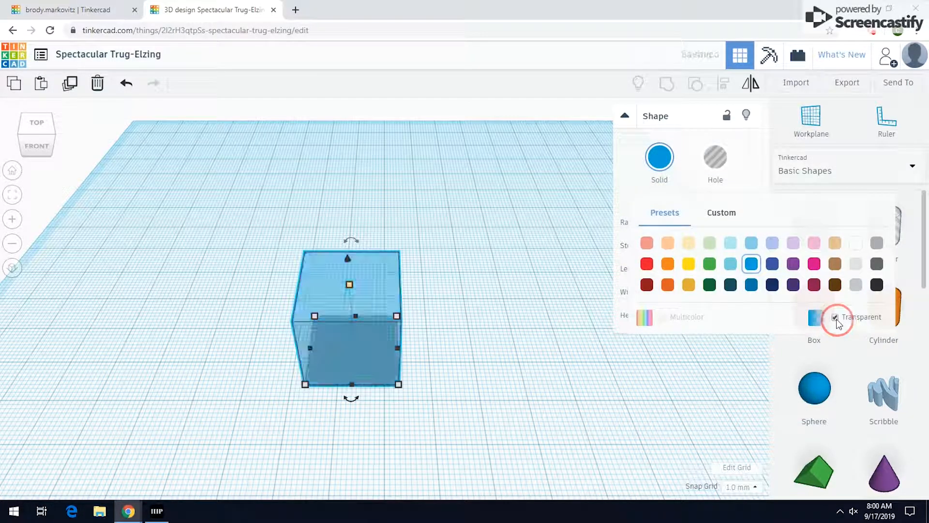
mouse_move(438, 334)
right_down()
mouse_move(458, 326)
mouse_move(438, 333)
right_up()
click(649, 165)
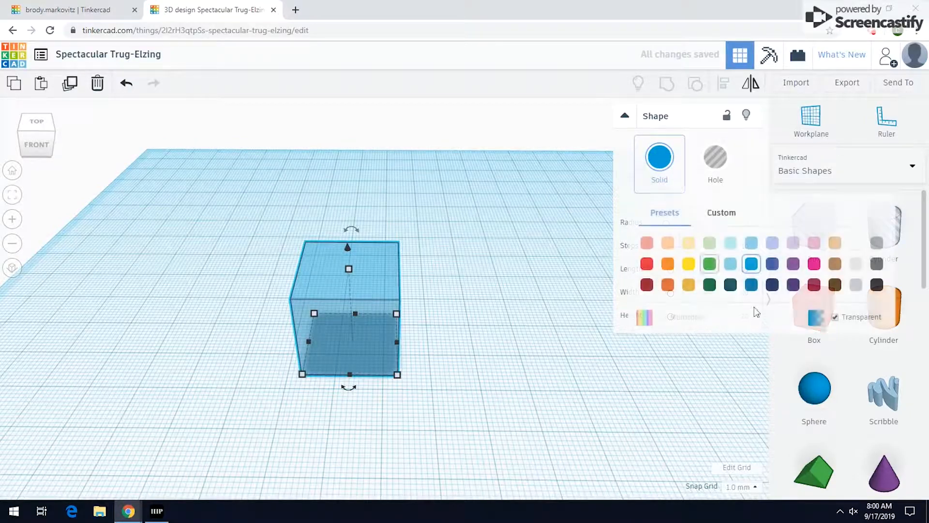
click(853, 318)
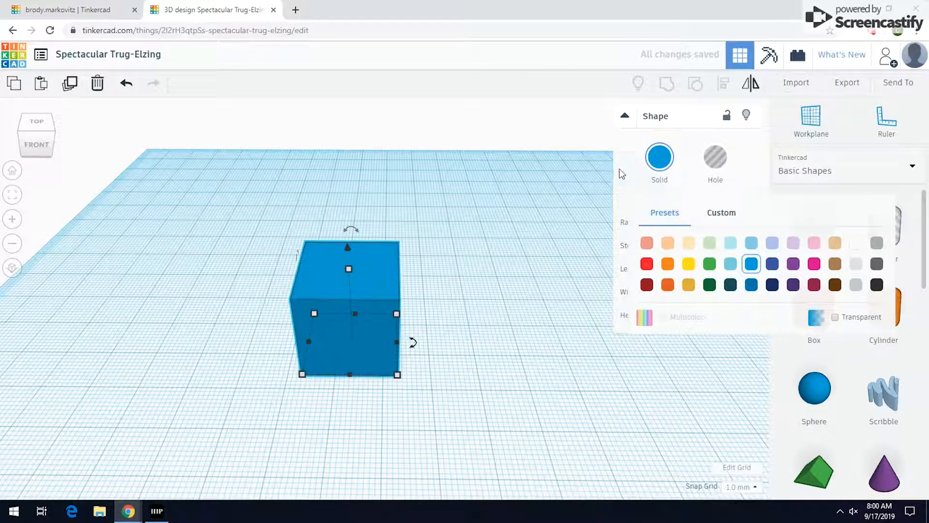
Resize the box freehand to about 39 mm wide and 16 mm high, and adjust its depth at the front edge.
scroll(379, 356, up, 3)
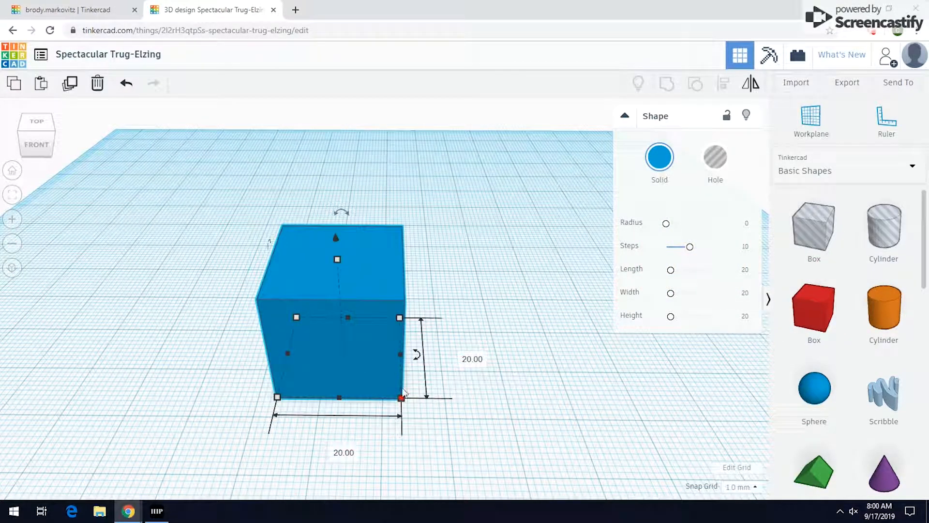
drag(400, 355, 514, 358)
drag(401, 409, 400, 371)
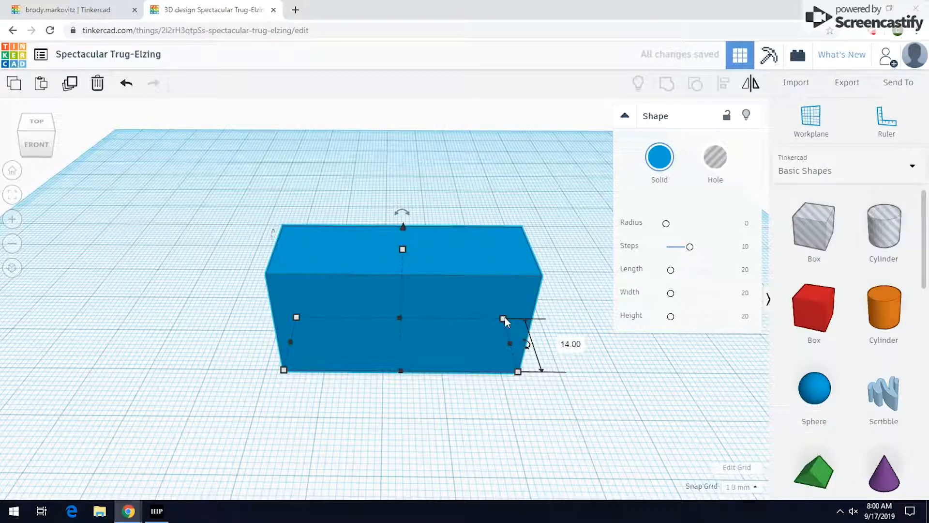
mouse_move(505, 318)
mouse_down()
mouse_move(490, 336)
mouse_move(406, 326)
mouse_move(407, 273)
mouse_move(499, 270)
mouse_move(499, 339)
mouse_move(496, 312)
mouse_up()
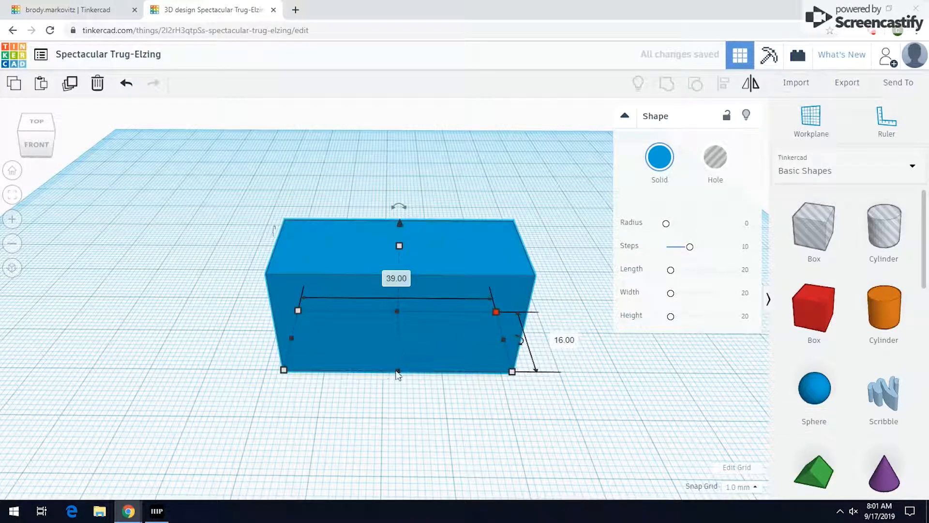
drag(401, 387, 408, 392)
drag(400, 255, 405, 278)
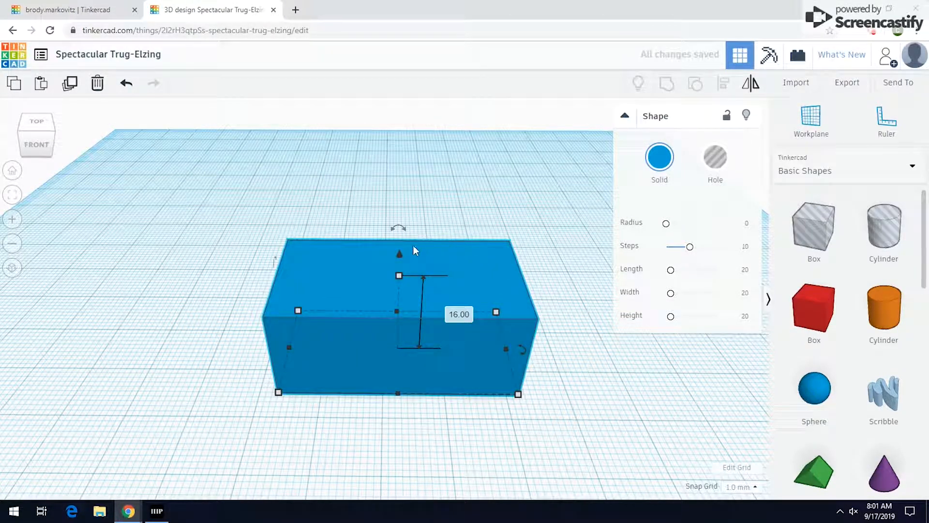
Raise the box 1 mm above the workplane and set its elevation back to 0.
mouse_move(400, 254)
mouse_down()
mouse_move(397, 199)
mouse_move(404, 290)
mouse_move(408, 251)
mouse_up()
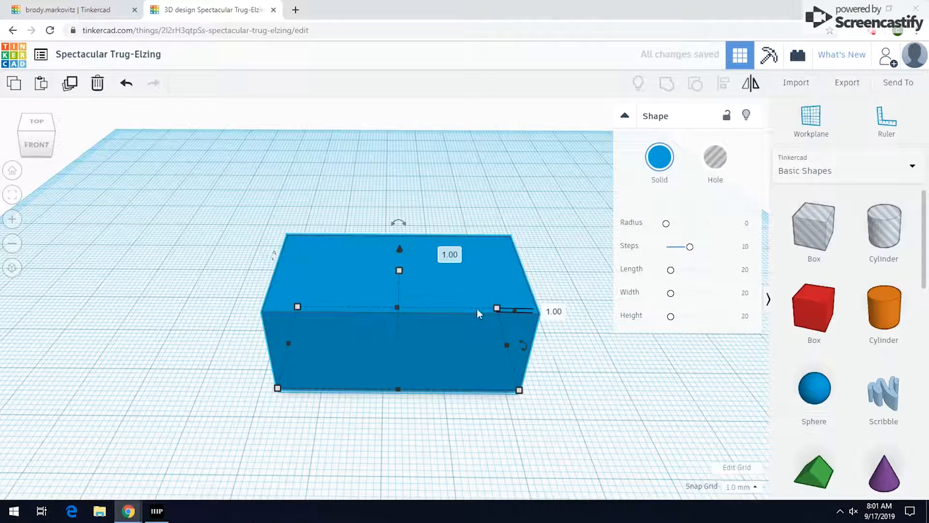
click(556, 313)
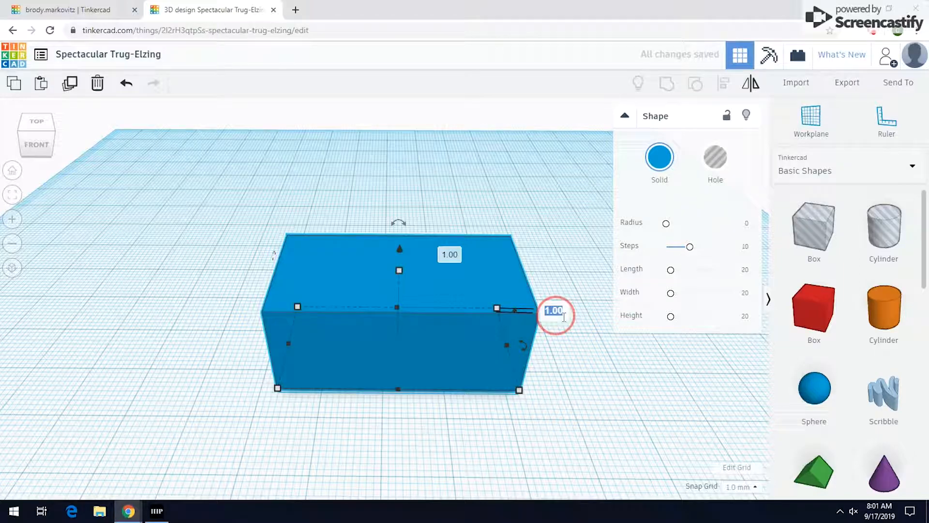
key(Return)
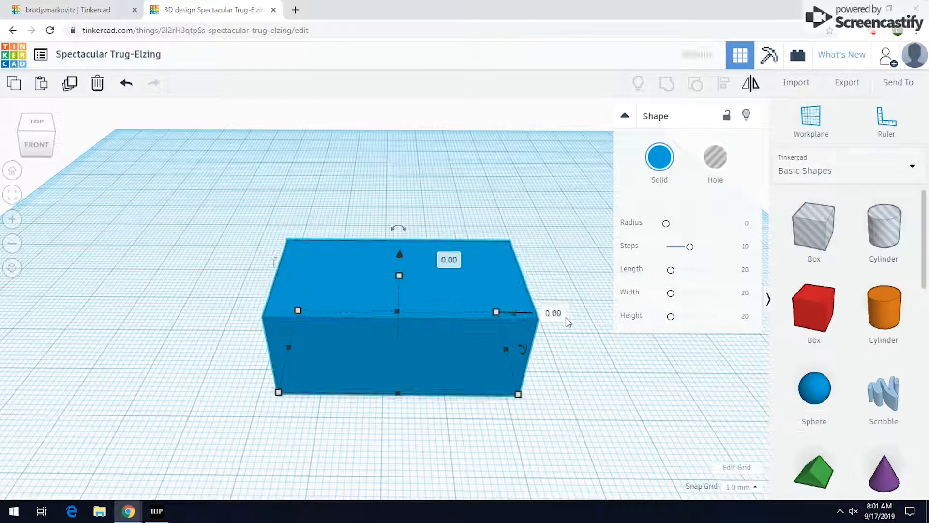
Deselect and reselect the box, and try rotating it about its front-to-back axis.
right_drag(554, 340, 554, 334)
click(547, 353)
click(526, 352)
click(600, 397)
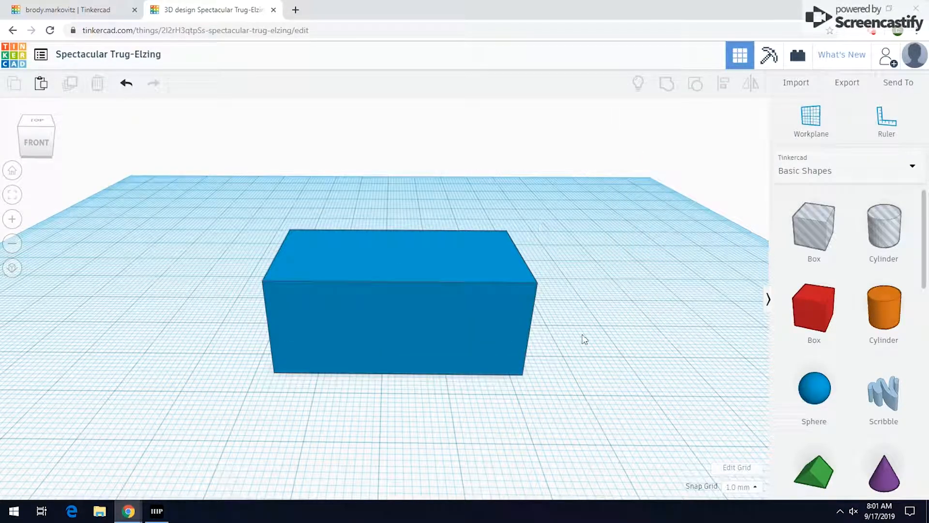
click(435, 312)
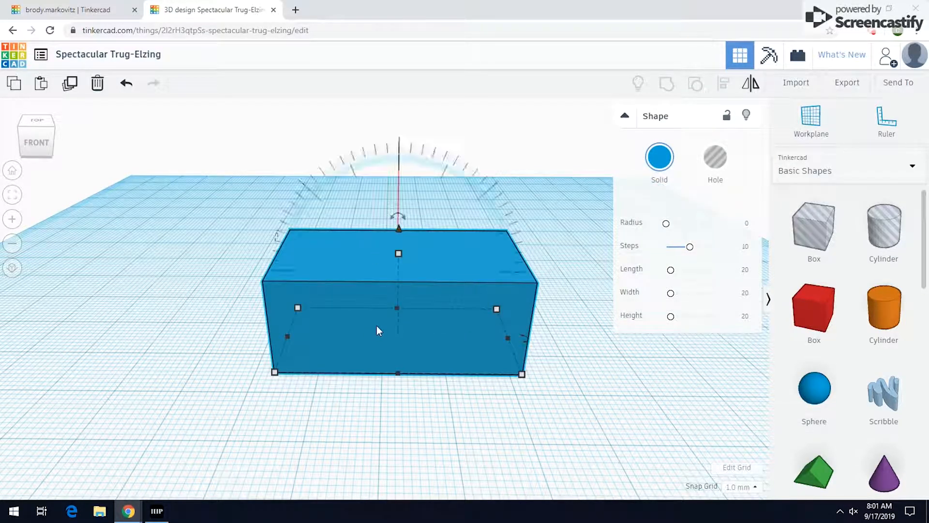
drag(400, 218, 390, 192)
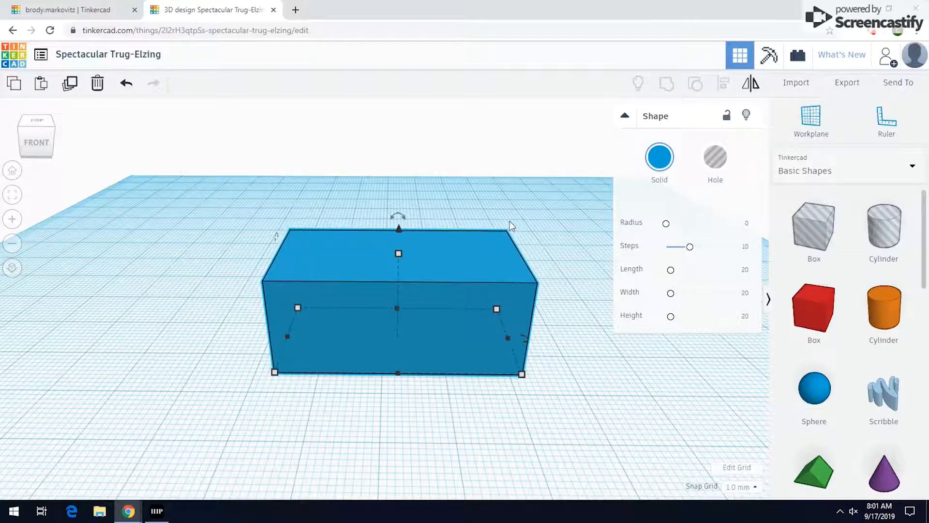
Rotate the box 19.5° about its front-to-back axis and reset it to its level orientation.
right_drag(509, 221, 470, 234)
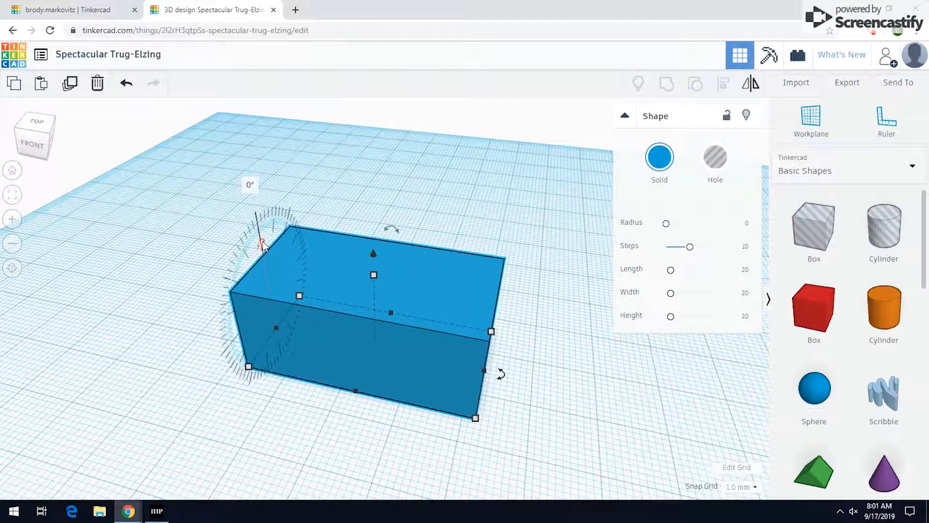
drag(394, 226, 441, 153)
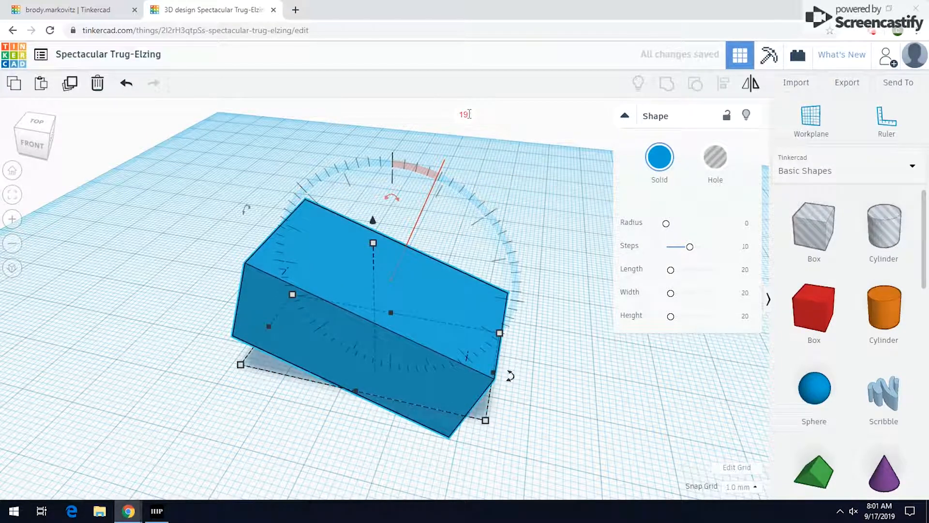
text(19.5)
key(Return)
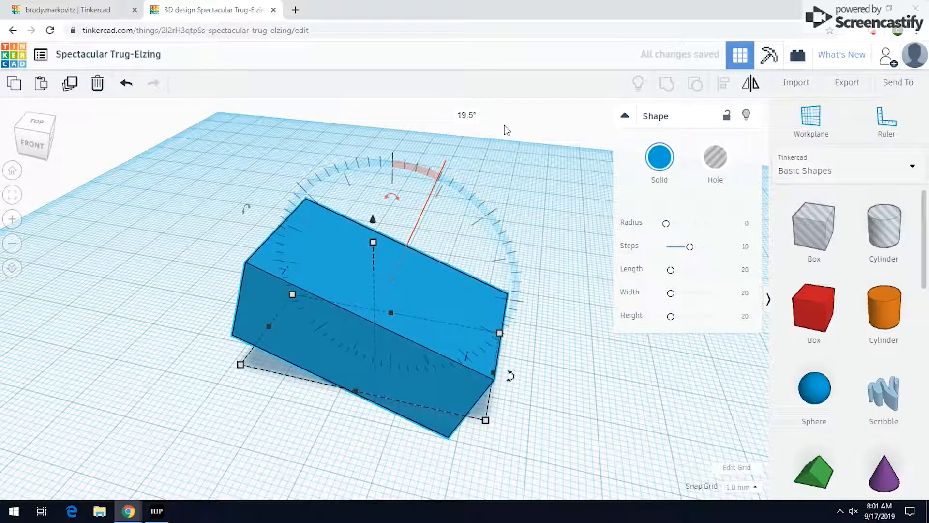
click(465, 115)
key(Return)
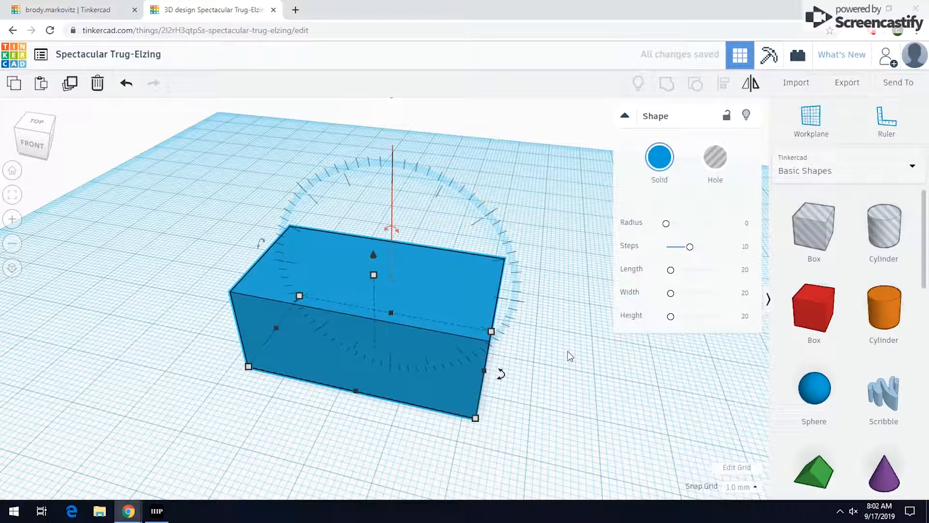
Reduce the box's height slightly by resizing it freehand.
click(469, 317)
right_drag(532, 333, 568, 225)
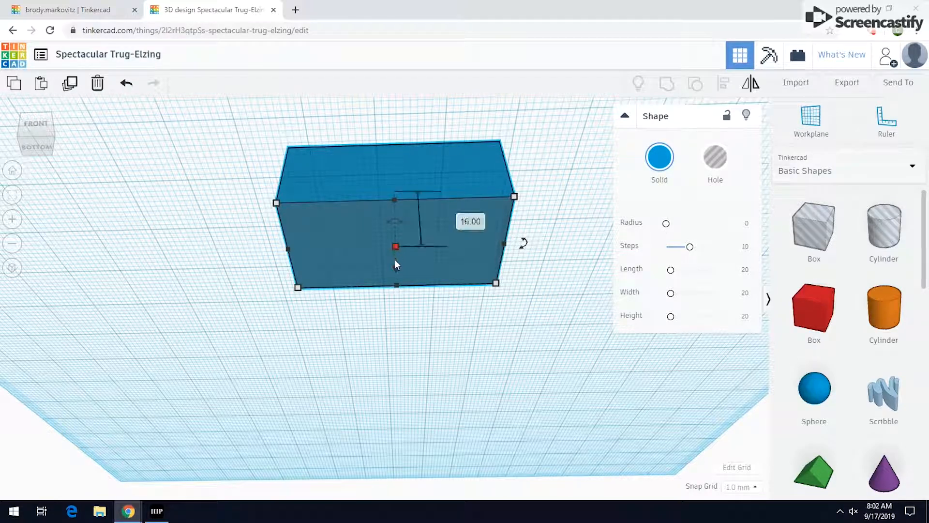
drag(396, 268, 397, 247)
right_drag(494, 177, 502, 277)
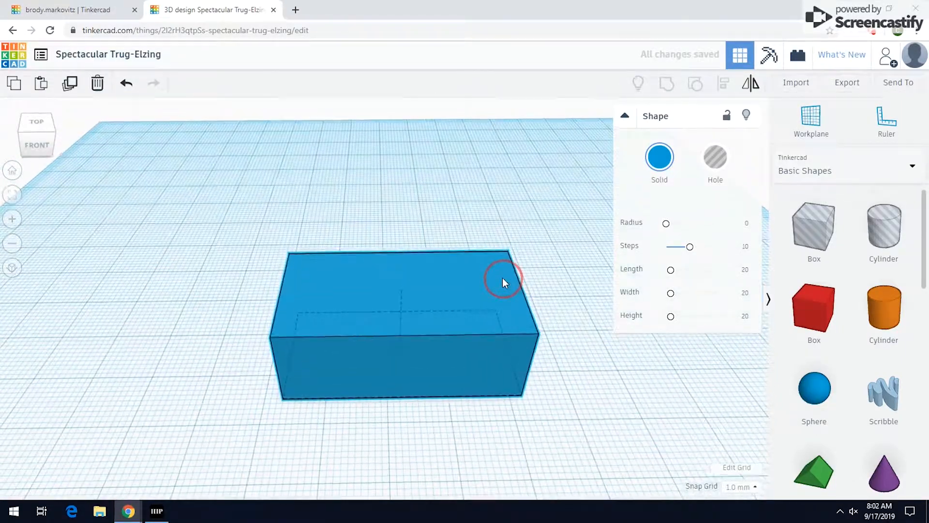
Scale the box proportionally from its front corner to about 34 mm wide and set its depth to 10 mm with proportions kept.
mouse_move(521, 397)
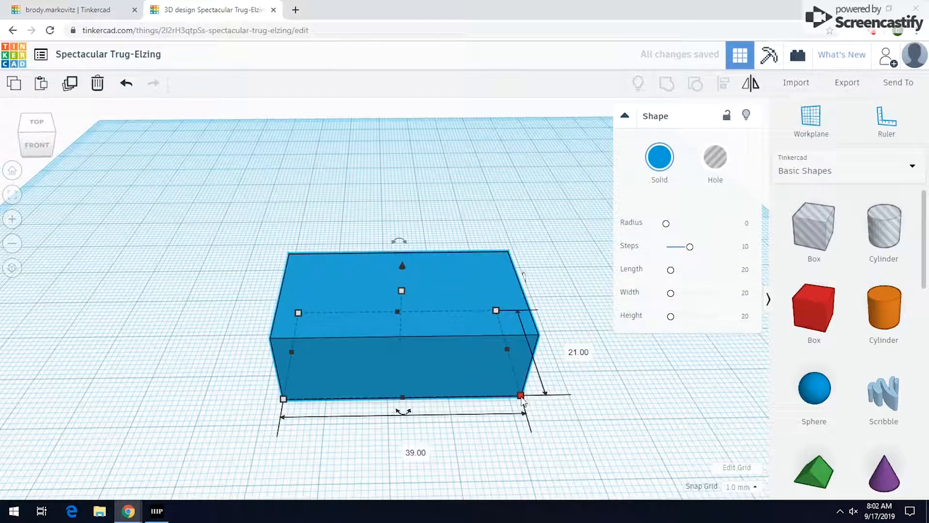
drag(522, 396, 481, 353)
click(544, 342)
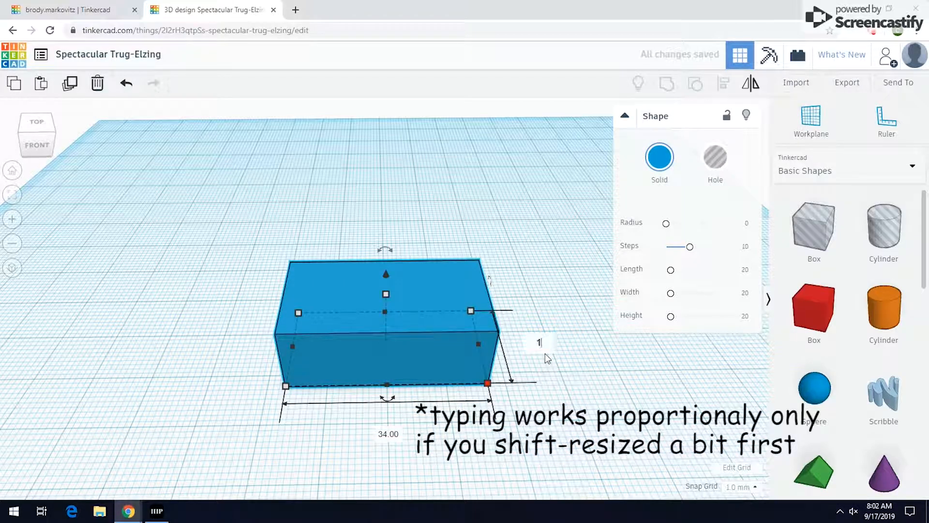
text(10)
key(Return)
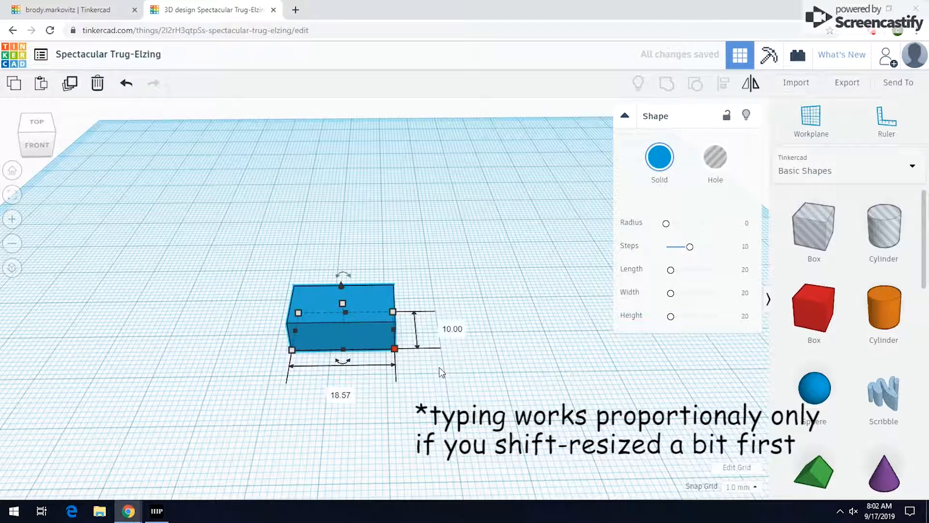
Resize the box to a cube 10 mm wide, 10 mm deep and 10 mm high, and deselect it.
drag(395, 349, 425, 382)
click(473, 337)
text(10)
key(Return)
click(352, 394)
text(10)
key(Return)
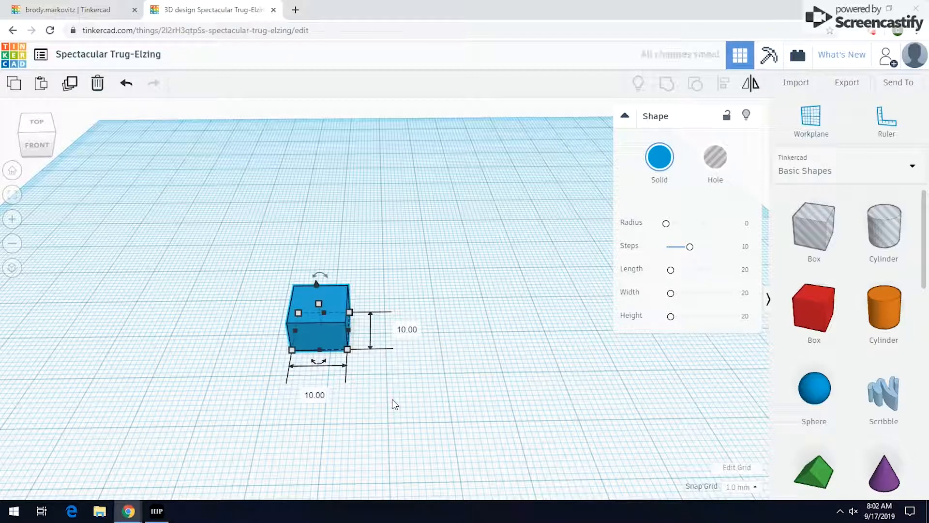
drag(319, 304, 318, 289)
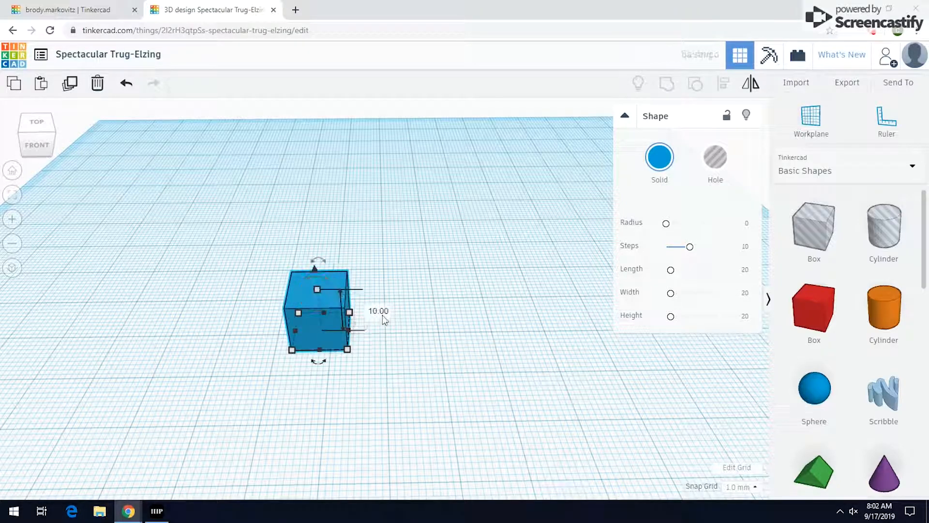
click(452, 362)
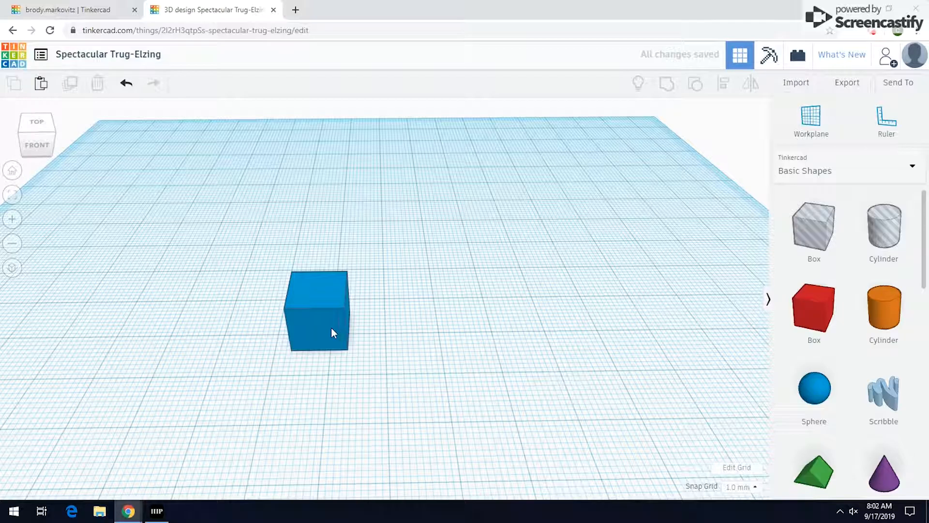
Reselect the cube and move it freehand about 7 mm to the right and 6 mm toward the front of the workplane.
middle_drag(386, 342, 413, 351)
right_drag(413, 355, 343, 332)
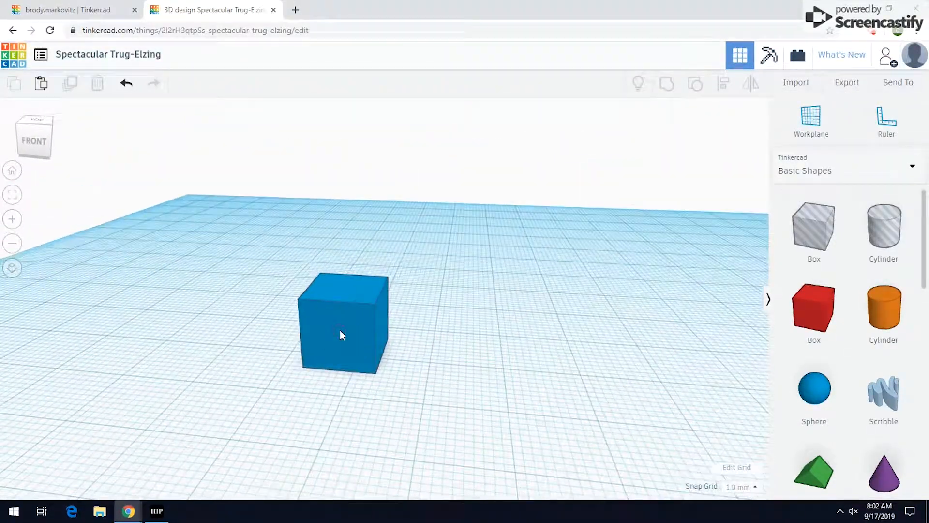
click(342, 332)
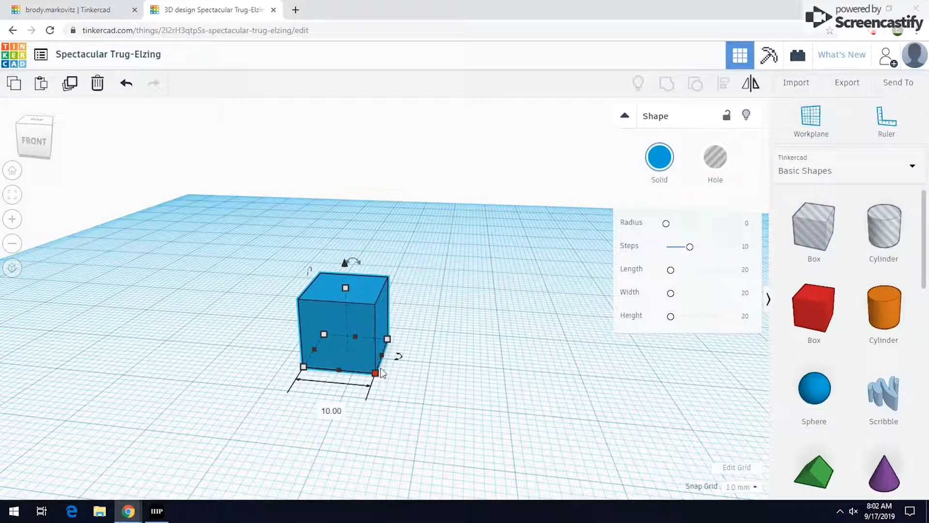
right_drag(440, 323, 370, 364)
drag(369, 364, 441, 396)
scroll(507, 417, down, 2)
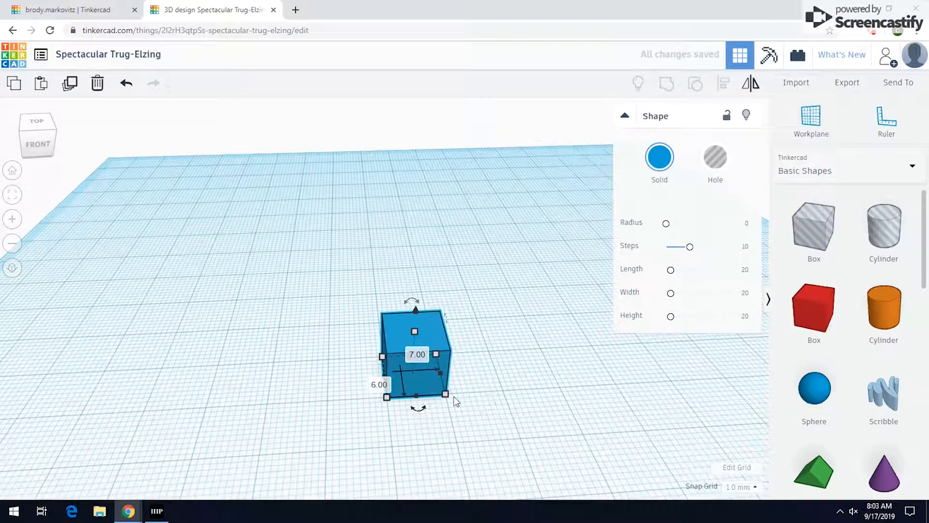
scroll(478, 416, up, 2)
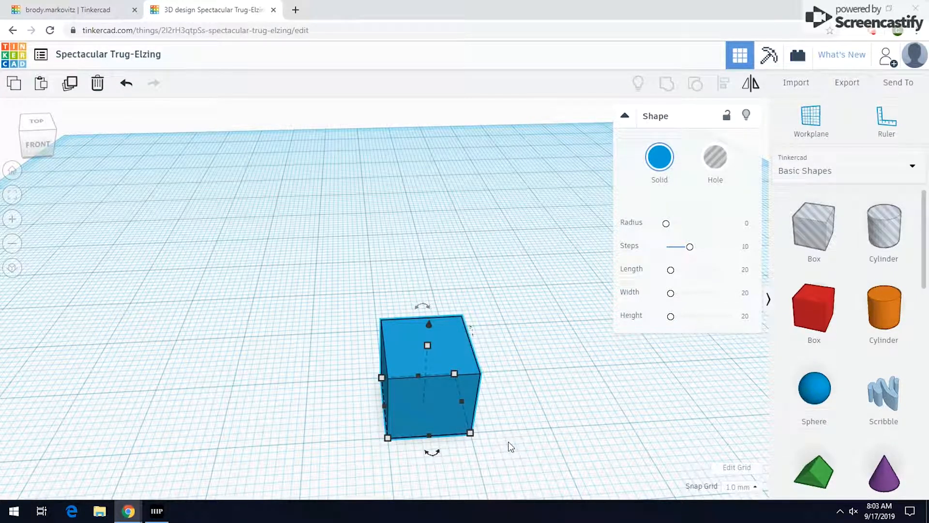
scroll(459, 400, down, 2)
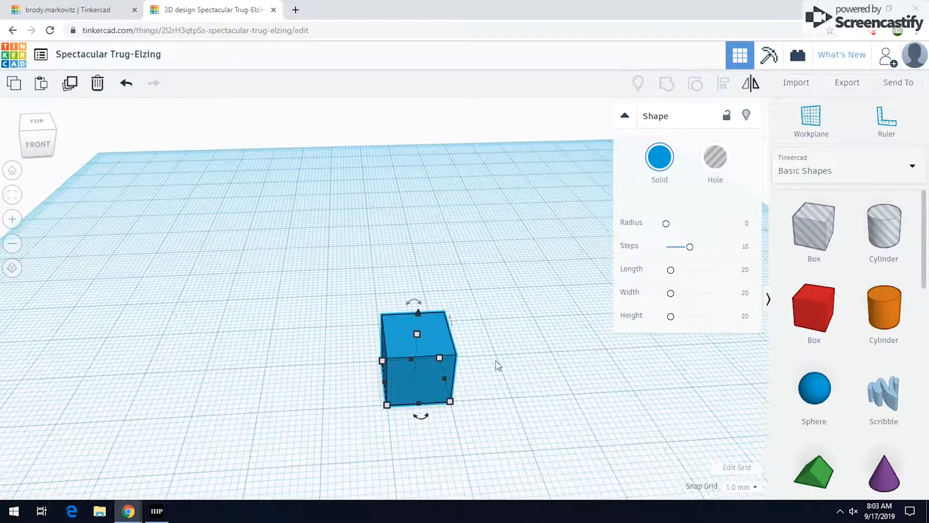
Examine the available Snap Grid spacings and close the list.
click(741, 487)
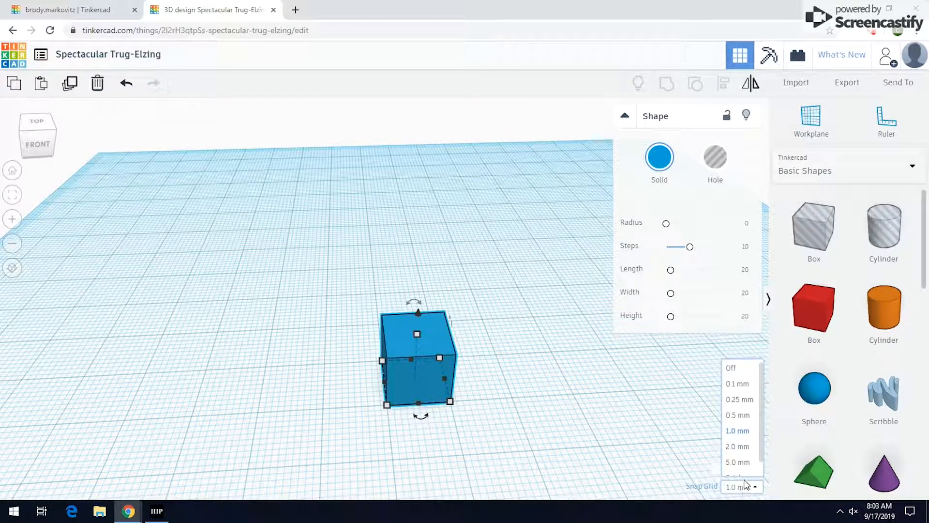
scroll(738, 460, down, 1)
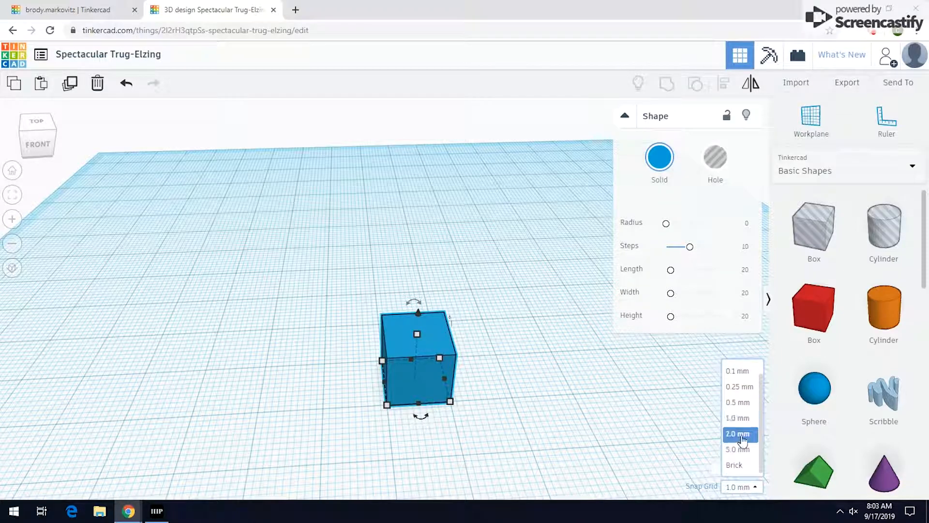
scroll(740, 411, up, 1)
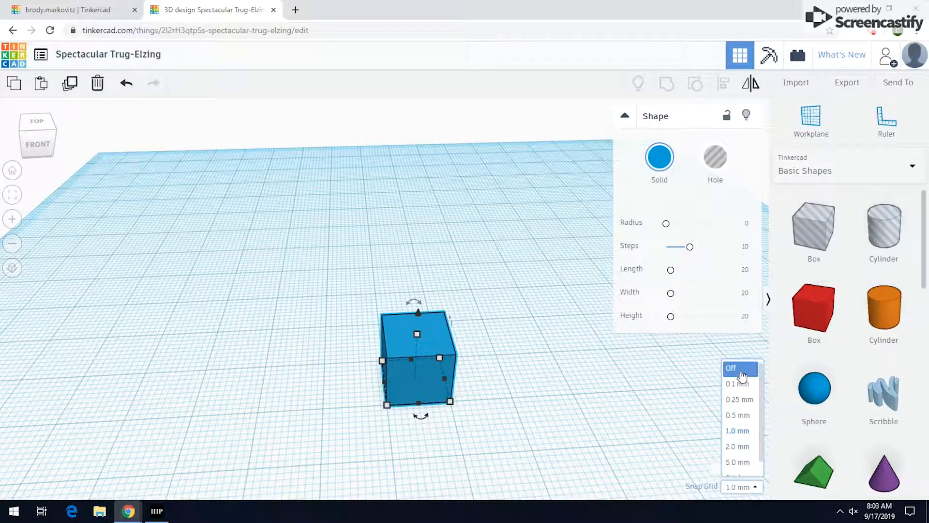
right_drag(549, 371, 466, 379)
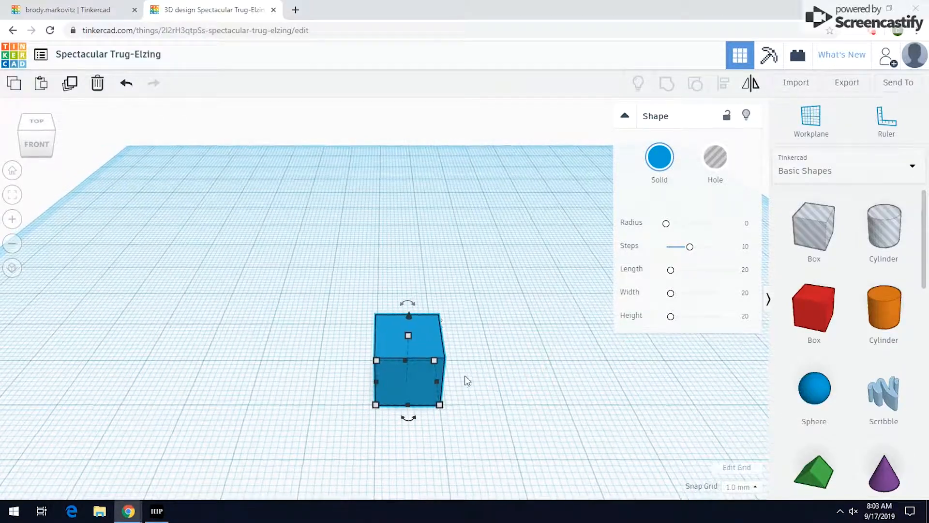
Reselect the cube and nudge it slightly to the right along the snap grid.
click(472, 380)
click(416, 359)
key(Right)
key(Right)
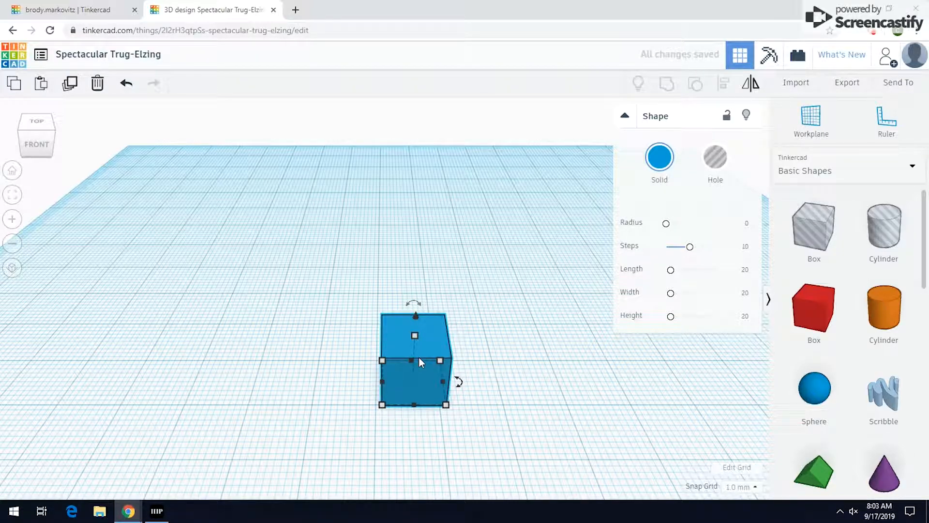
Nudge the cube toward the back of the workplane in grid steps and return it to its place near the front.
key(Up)
key(Up)
key(Up)
key(Up)
key(Up)
key(Up)
key(Up)
key(Up)
key(Up)
key(Up)
key(Up)
key(Up)
key(Up)
key(Up)
key(Up)
key(Up)
key(Up)
key(Up)
key(Up)
key(Up)
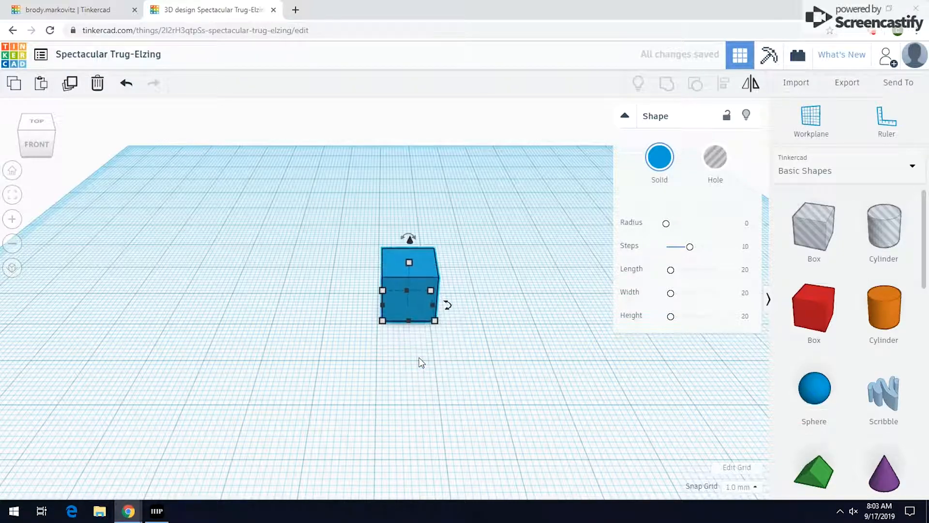
key(Down)
key(Down)
key(Down)
key(Down)
key(Down)
key(Down)
key(Down)
key(Down)
key(Down)
key(Down)
key(Down)
key(Down)
key(Down)
key(Down)
key(Down)
key(Down)
key(Down)
key(Down)
key(Down)
key(Down)
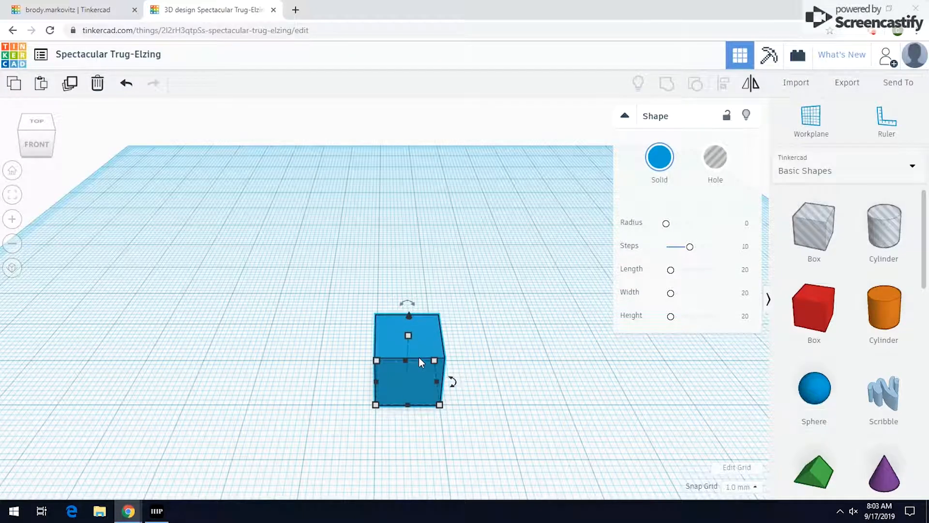
Nudge the cube about 20 mm to the left in grid steps and bring it back right to its starting position.
key(Left)
key(Left)
key(Left)
key(Left)
key(Left)
key(Left)
key(Left)
key(Left)
key(Left)
key(Left)
key(Left)
key(Left)
key(Left)
key(Left)
key(Left)
key(Left)
key(Left)
key(Left)
key(Left)
key(Left)
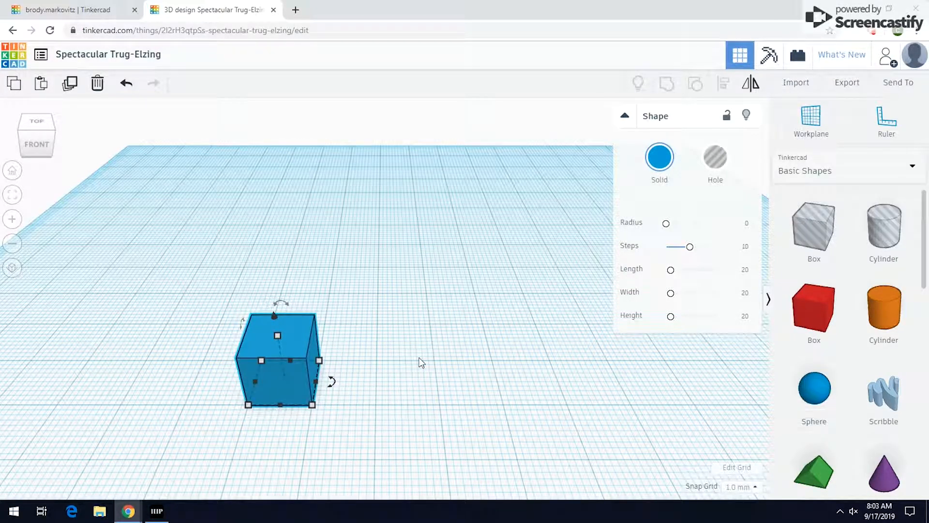
key(Right)
key(Right)
key(Right)
key(Right)
key(Right)
key(Right)
key(Right)
key(Right)
key(Right)
key(Right)
key(Right)
key(Right)
key(Right)
key(Right)
key(Right)
key(Right)
key(Right)
key(Right)
key(Right)
key(Right)
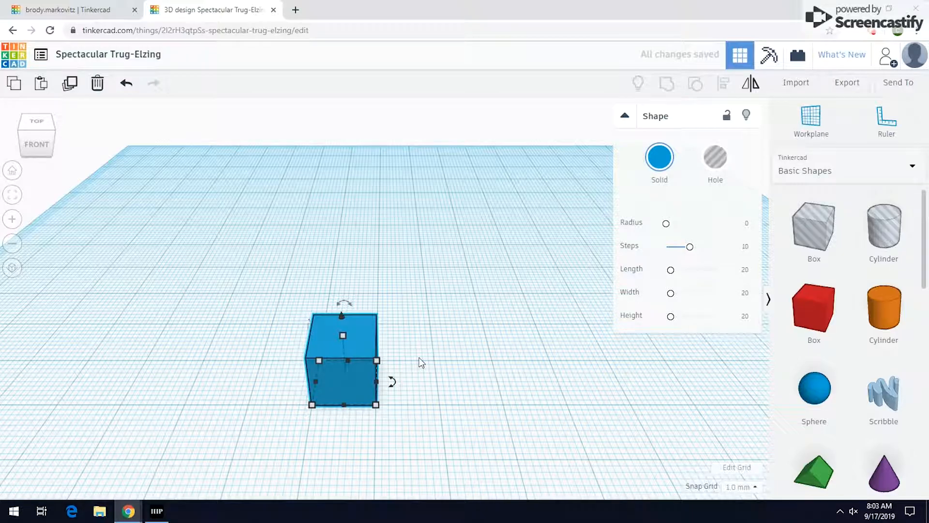
key(Right)
key(Right)
key(Right)
key(Right)
key(Right)
key(Right)
key(Right)
key(Right)
key(Right)
key(Right)
key(Right)
key(Right)
key(Right)
key(Right)
key(Right)
key(Right)
key(Right)
key(Right)
key(Right)
key(Right)
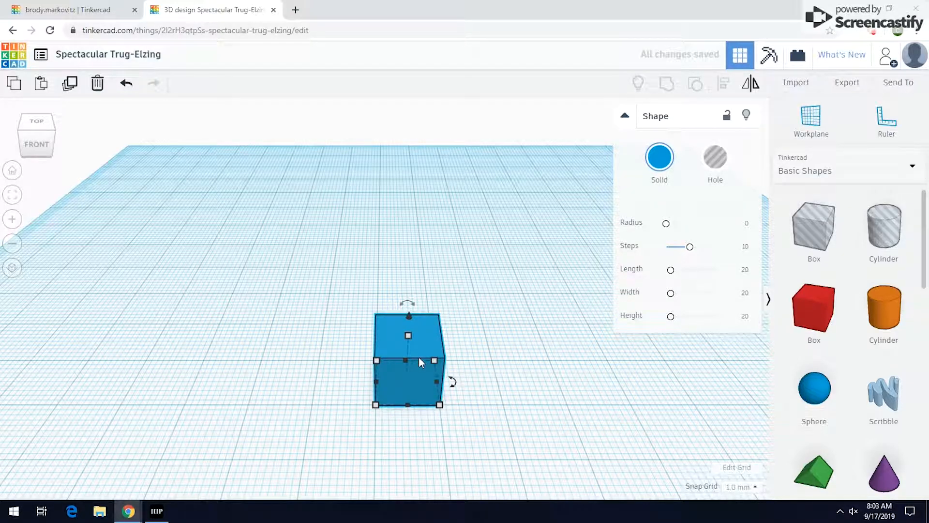
Nudge the cube about 40 mm to the right in grid steps and bring it back to its starting position.
key(Right)
key(Right)
key(Right)
key(Right)
key(Right)
key(Right)
key(Right)
key(Right)
key(Right)
key(Right)
key(Right)
key(Right)
key(Right)
key(Right)
key(Right)
key(Right)
key(Right)
key(Right)
key(Right)
key(Right)
key(Right)
key(Right)
key(Right)
key(Right)
key(Right)
key(Right)
key(Right)
key(Right)
key(Right)
key(Right)
key(Right)
key(Right)
key(Right)
key(Right)
key(Right)
key(Right)
key(Right)
key(Right)
key(Right)
key(Right)
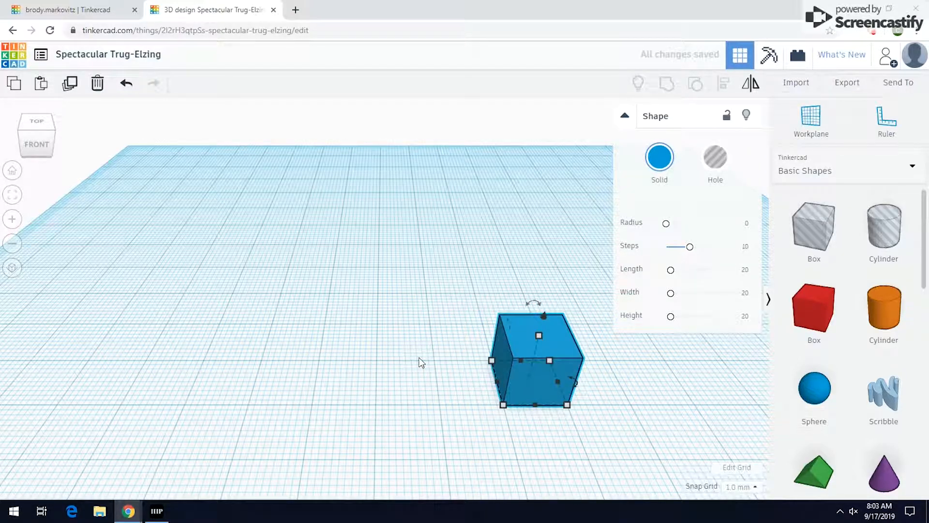
key(Left)
key(Left)
key(Left)
key(Left)
key(Left)
key(Left)
key(Left)
key(Left)
key(Left)
key(Left)
key(Left)
key(Left)
key(Left)
key(Left)
key(Left)
key(Left)
key(Left)
key(Left)
key(Left)
key(Left)
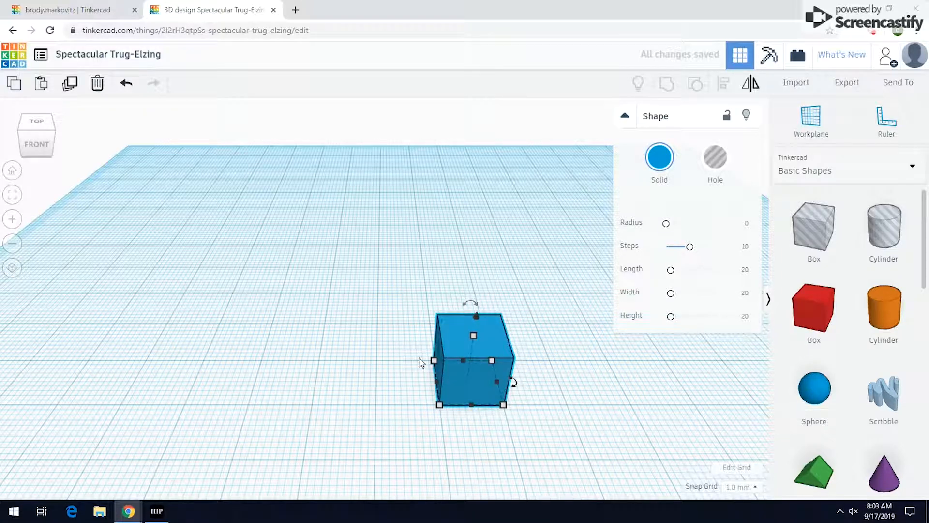
key(Left)
key(Left)
key(Left)
key(Left)
key(Left)
key(Left)
key(Left)
key(Left)
key(Left)
key(Left)
key(Left)
key(Left)
key(Left)
key(Left)
key(Left)
key(Left)
key(Left)
key(Left)
key(Left)
key(Left)
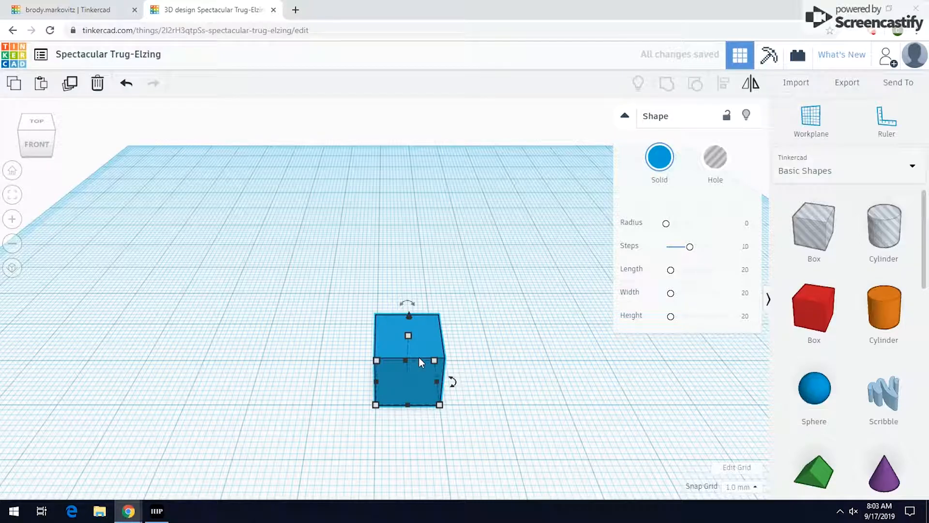
Raise the cube above the workplane in small steps and lower it back down.
key(ctrl+Up)
key(ctrl+Up)
key(ctrl+Up)
key(ctrl+Up)
key(ctrl+Up)
key(ctrl+Up)
key(ctrl+Up)
key(ctrl+Up)
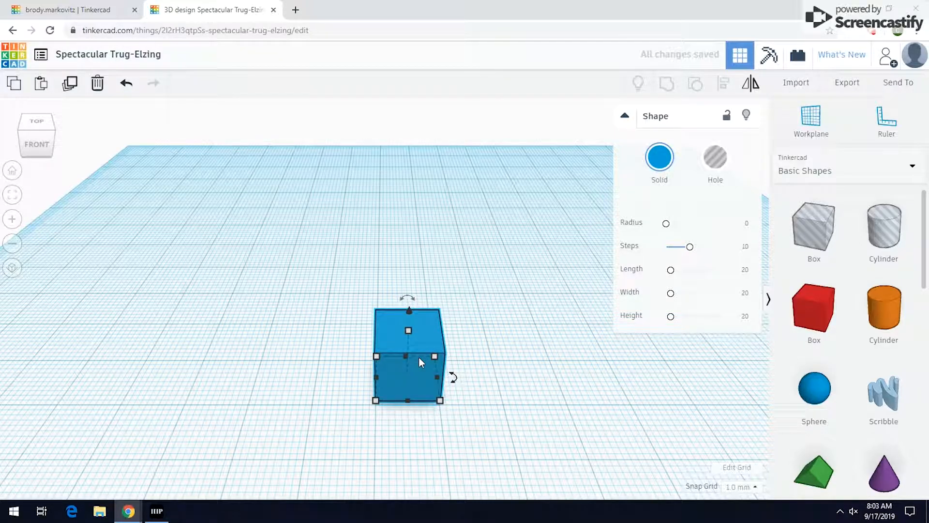
key(ctrl+Up)
key(ctrl+Up)
key(ctrl+Up)
key(ctrl+Up)
key(ctrl+Down)
key(ctrl+Down)
key(ctrl+Down)
key(ctrl+Down)
key(ctrl+Down)
key(ctrl+Down)
key(ctrl+Down)
key(ctrl+Down)
key(ctrl+Down)
key(ctrl+Down)
key(ctrl+Down)
key(ctrl+Down)
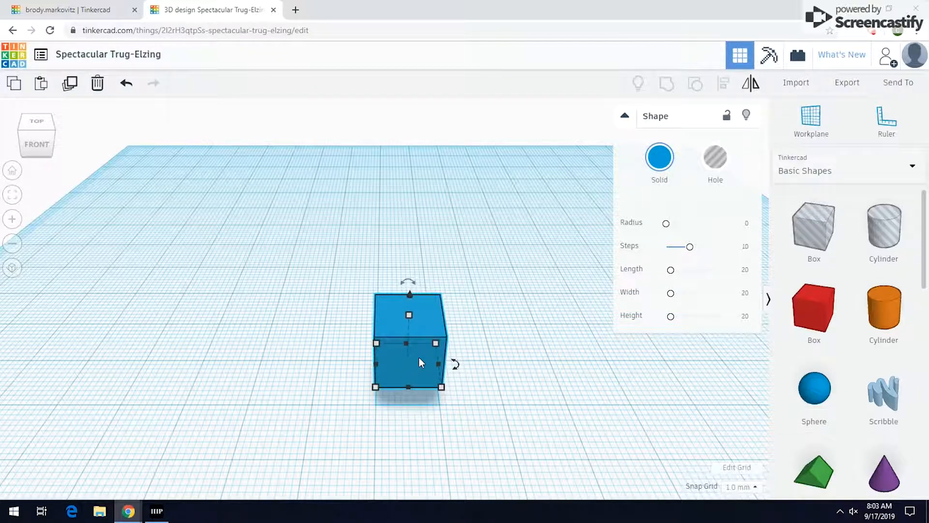
Sink the cube partly below the workplane, lift it slightly above, and return it to the workplane surface.
key(Down)
key(Down)
key(Down)
key(Down)
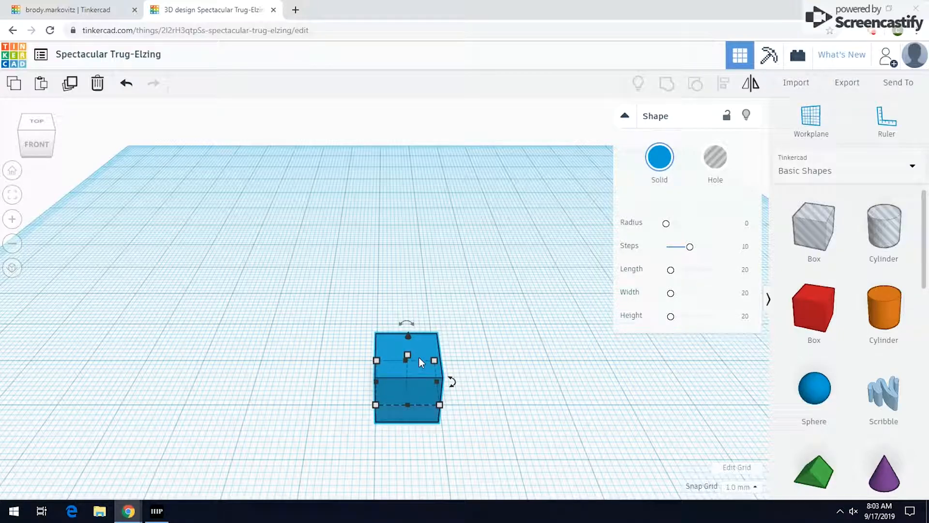
key(Up)
key(Up)
key(Up)
key(Up)
key(Up)
key(Up)
key(Up)
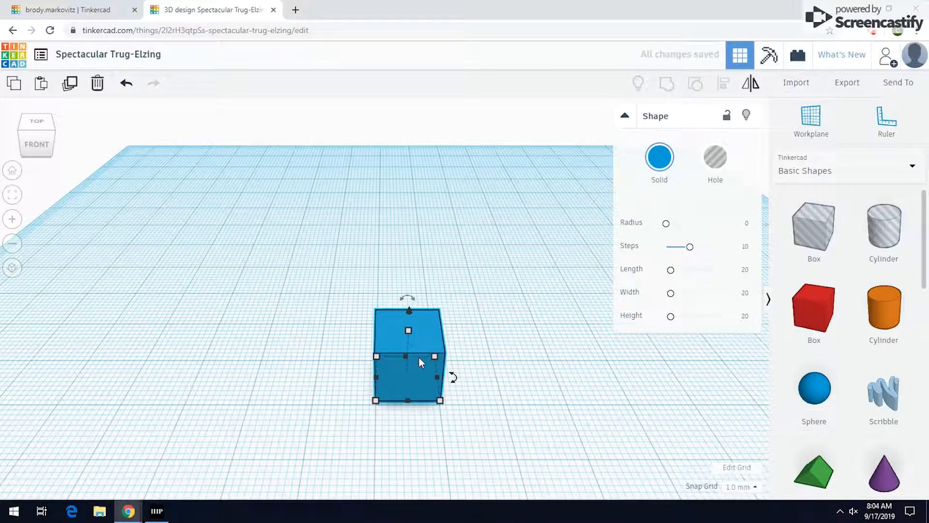
key(Down)
key(Down)
Nudge the cube about 8 mm to the right, then lift it slightly and set it back on the workplane.
key(Right)
key(Right)
key(Right)
key(Right)
key(Right)
key(Right)
key(Right)
key(Right)
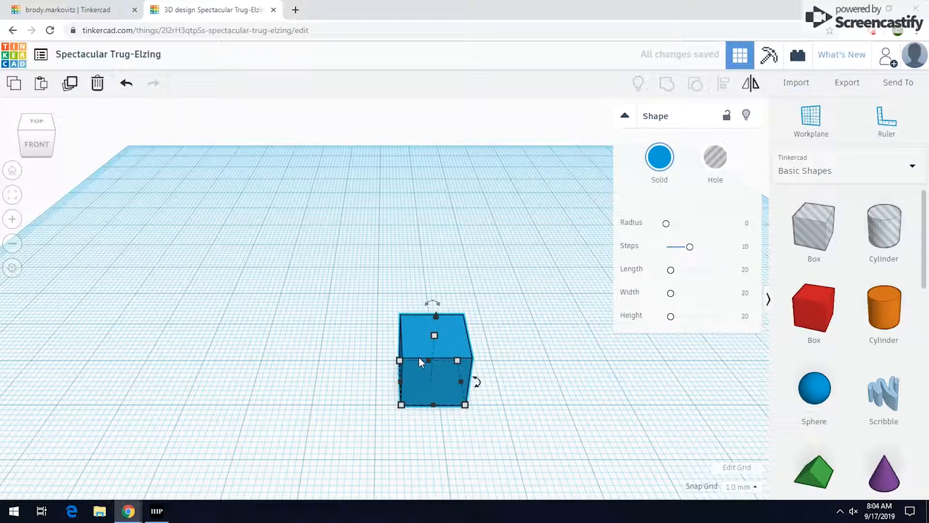
key(Up)
key(Up)
key(Down)
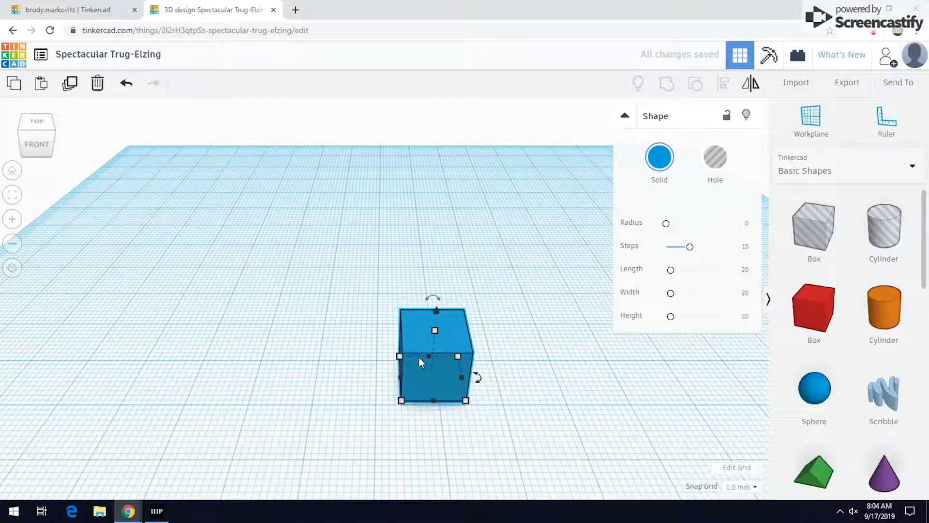
key(Down)
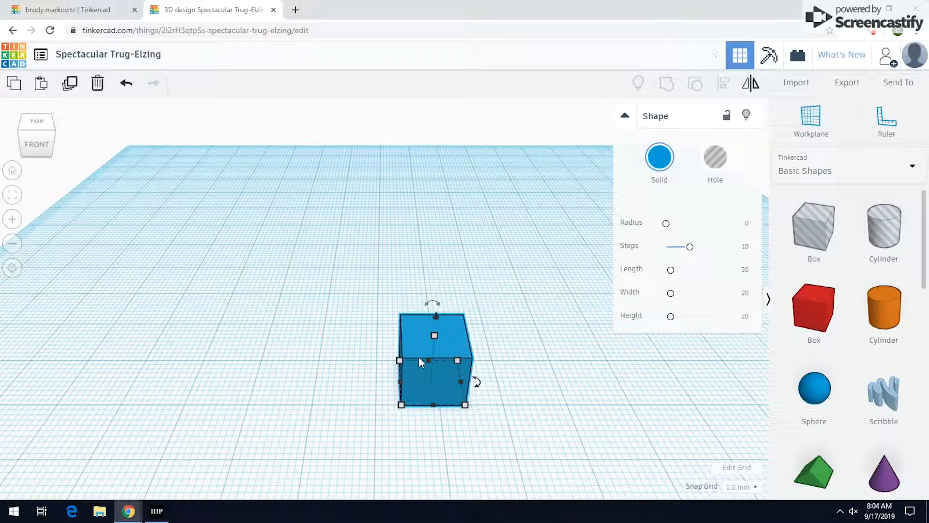
Raise the cube in large increments, lower it onto the workplane, and nudge it about 8 mm left to its starting position.
key(ctrl+shift+Up)
key(ctrl+shift+Up)
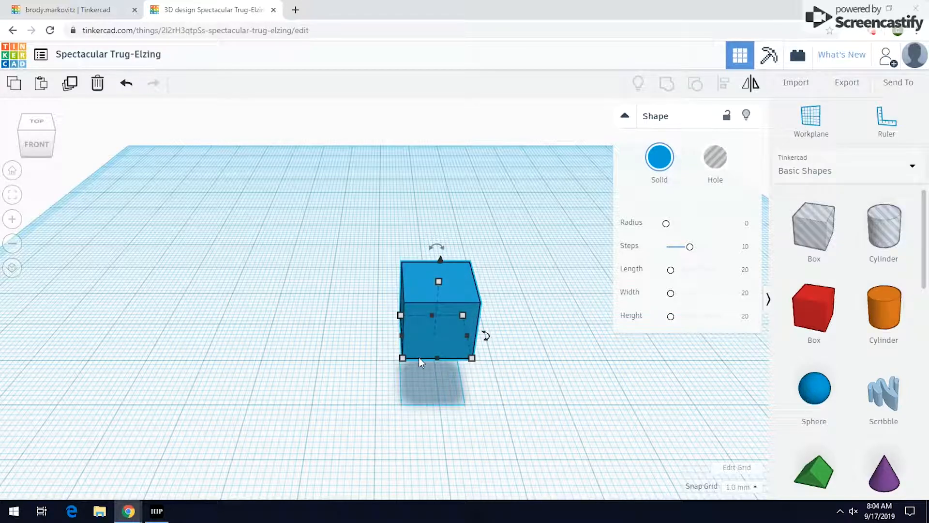
key(ctrl+shift+Up)
key(ctrl+shift+Down)
key(ctrl+shift+Down)
key(Left)
key(Left)
key(Left)
key(Left)
key(Left)
key(Left)
key(Left)
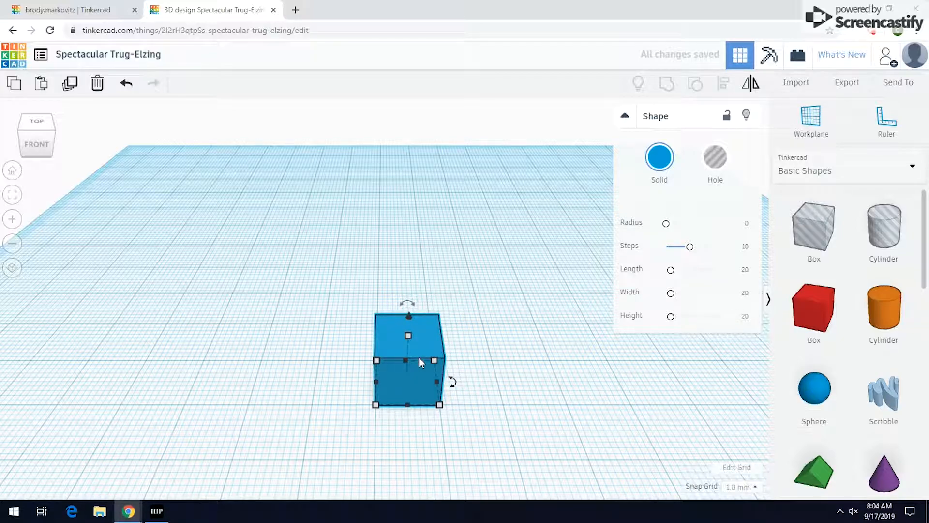
Move the cube freely across the workplane and deselect it.
right_drag(477, 372, 468, 373)
drag(400, 389, 449, 407)
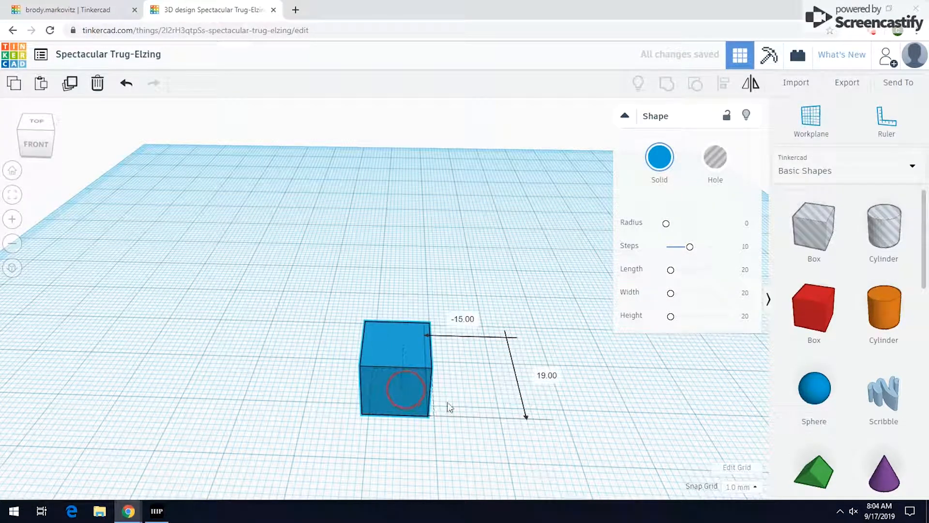
click(534, 391)
right_drag(578, 346, 560, 342)
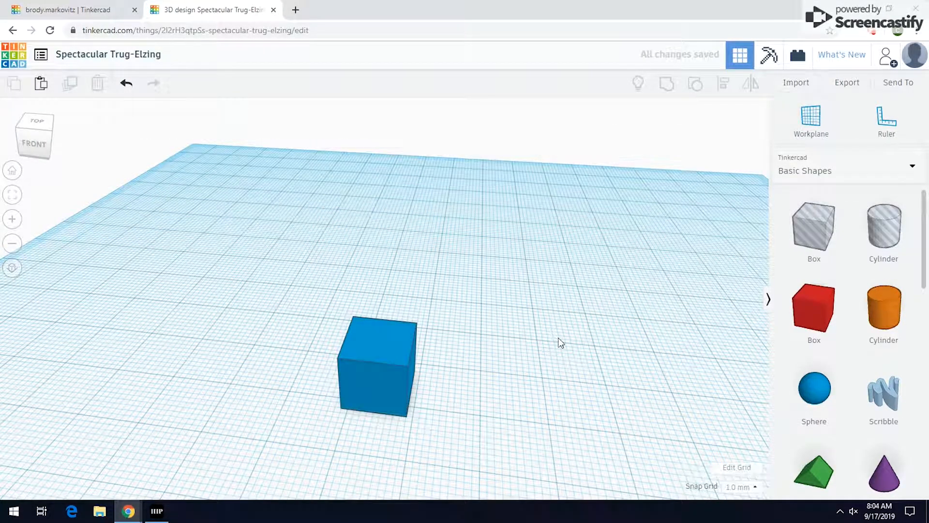
Stretch the cube to a length of 79.37 and a width of 32.27 with a greater height, and reset all three dimensions to 20.
click(393, 367)
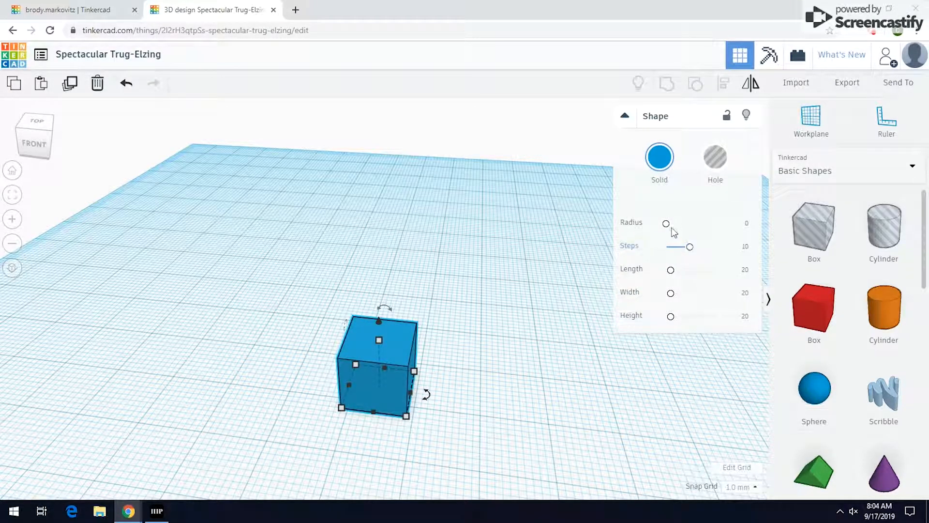
drag(671, 270, 681, 316)
click(737, 319)
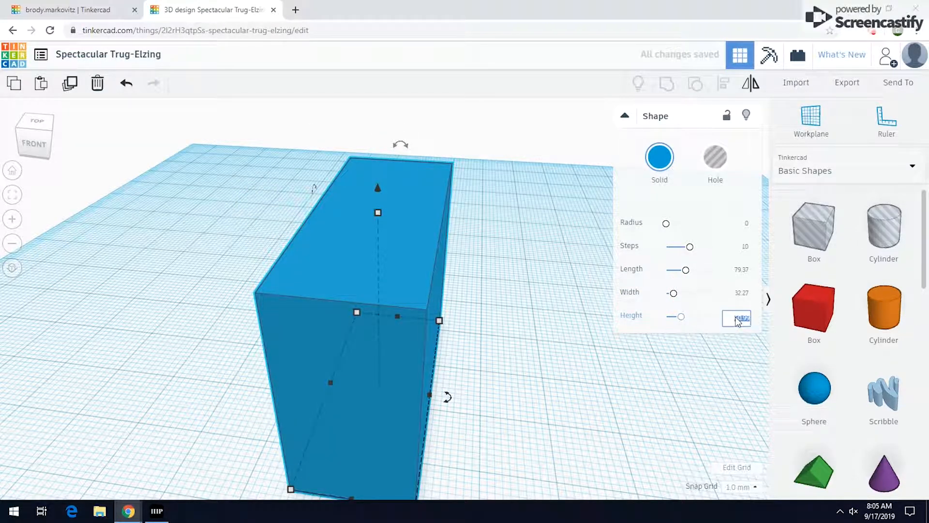
text(29)
click(743, 294)
text(4)
click(743, 272)
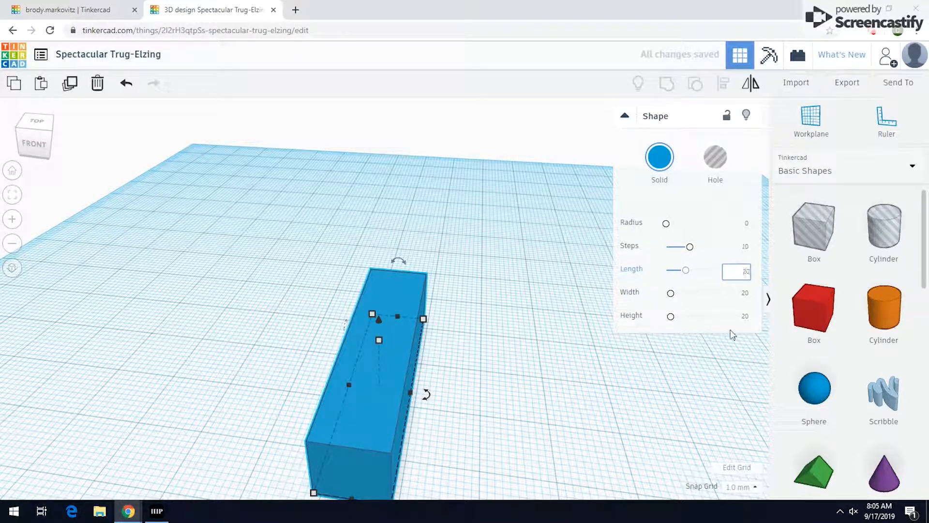
text(20)
click(737, 348)
click(399, 373)
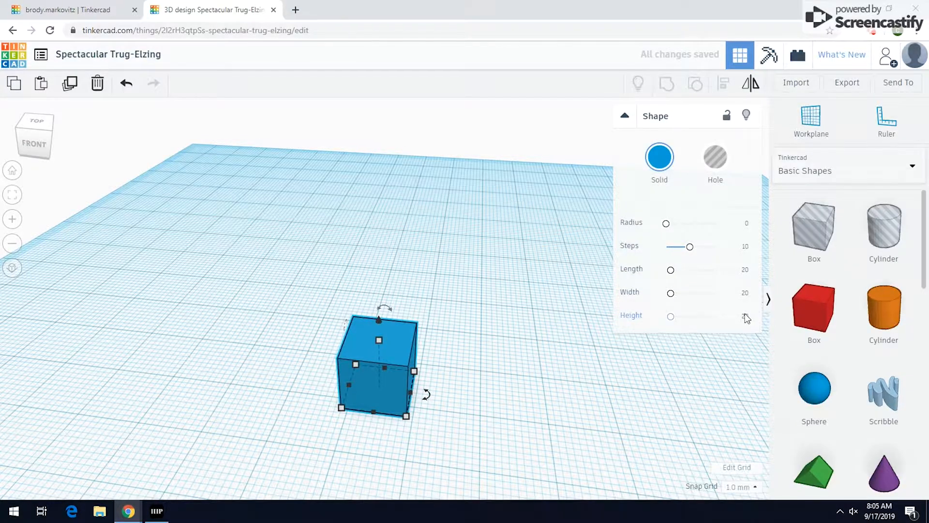
Set the cube's Steps to 8 and round its edges with a Radius of about 4.71.
mouse_move(407, 417)
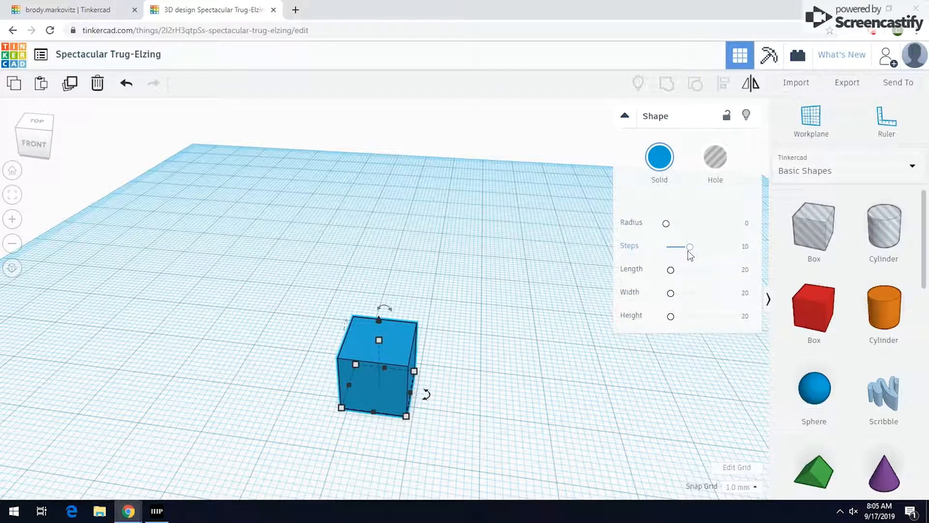
mouse_move(689, 247)
mouse_down()
mouse_move(716, 248)
mouse_move(684, 247)
mouse_up()
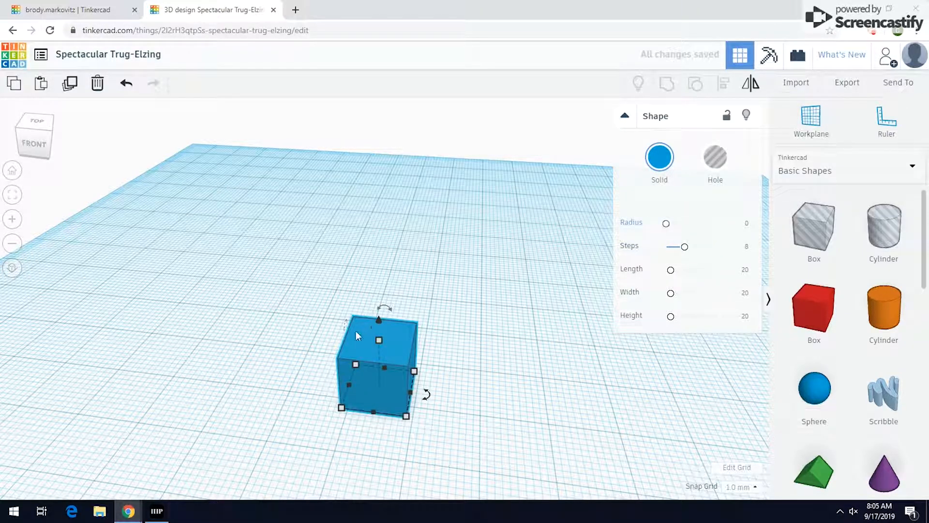
scroll(362, 330, up, 3)
right_drag(369, 342, 371, 326)
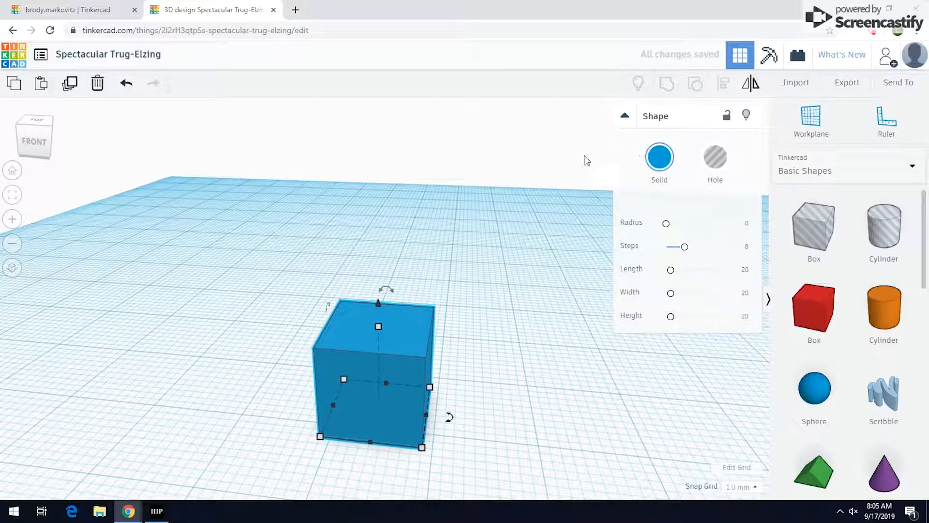
drag(666, 225, 723, 225)
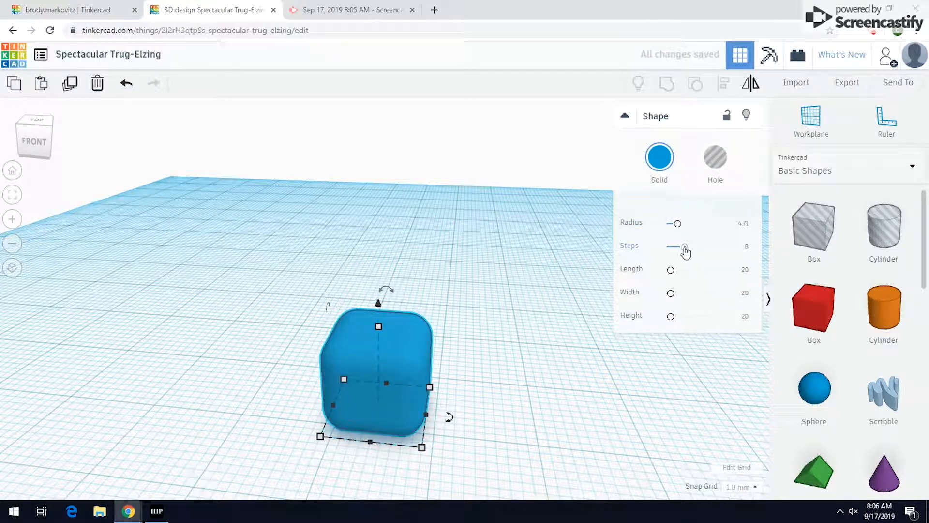
Set the cube's Steps to 1 and its Radius to 0.
drag(685, 247, 730, 254)
scroll(414, 357, up, 3)
drag(716, 247, 637, 251)
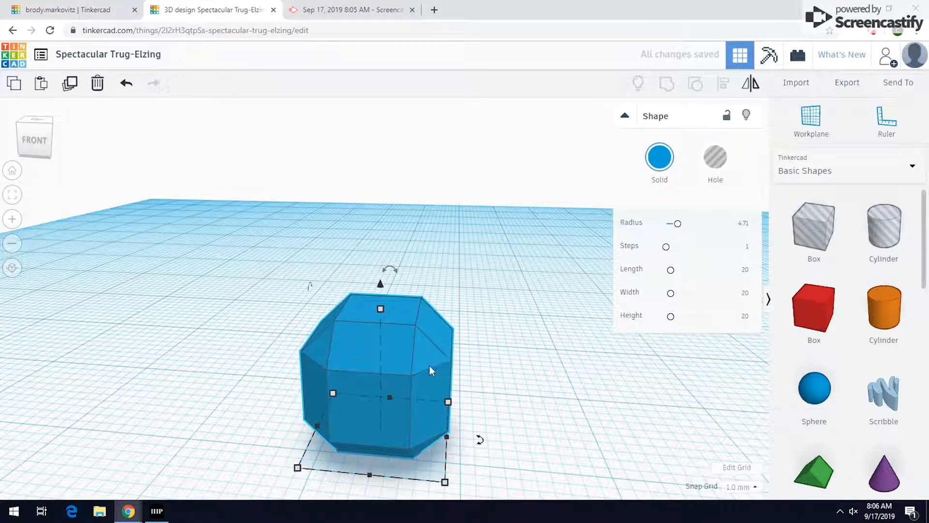
drag(678, 223, 640, 233)
scroll(484, 327, down, 5)
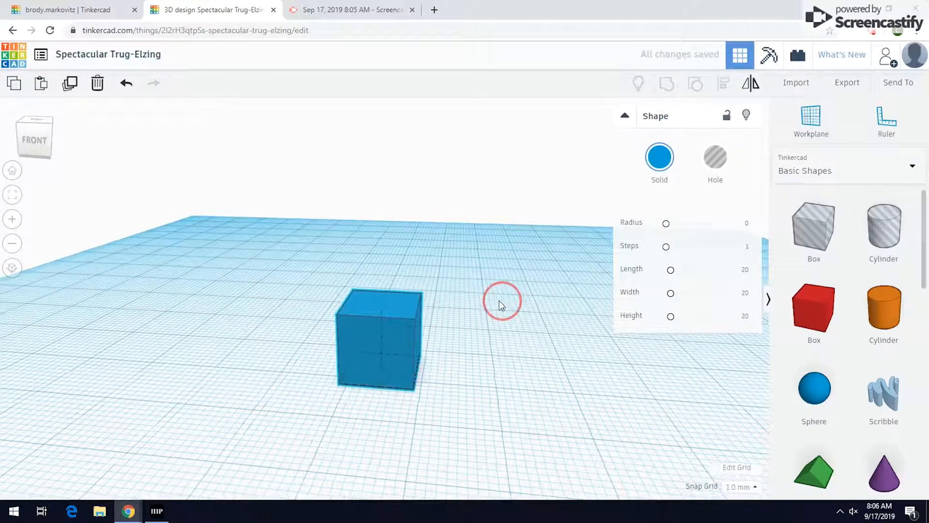
Place a cylinder on the workplane beside the cube and shrink its base to 10 by 10 mm.
right_drag(487, 312, 577, 297)
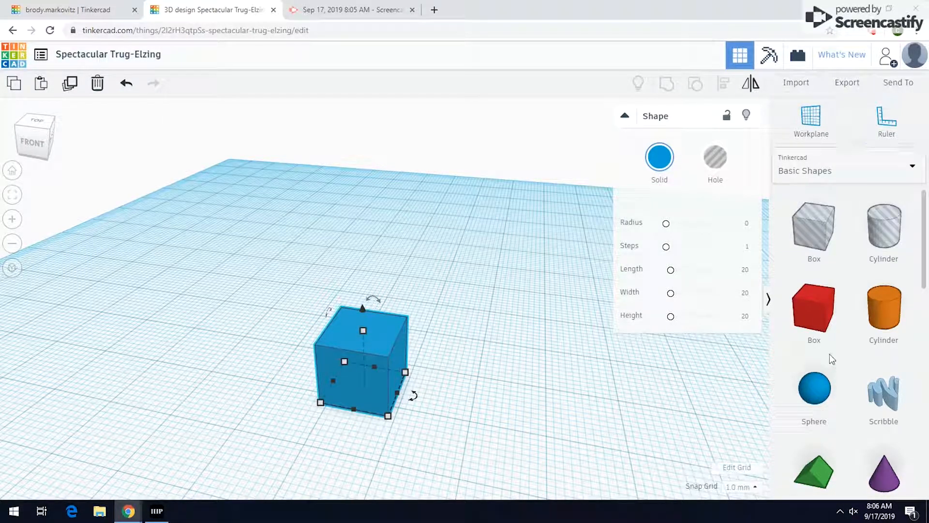
drag(884, 311, 473, 408)
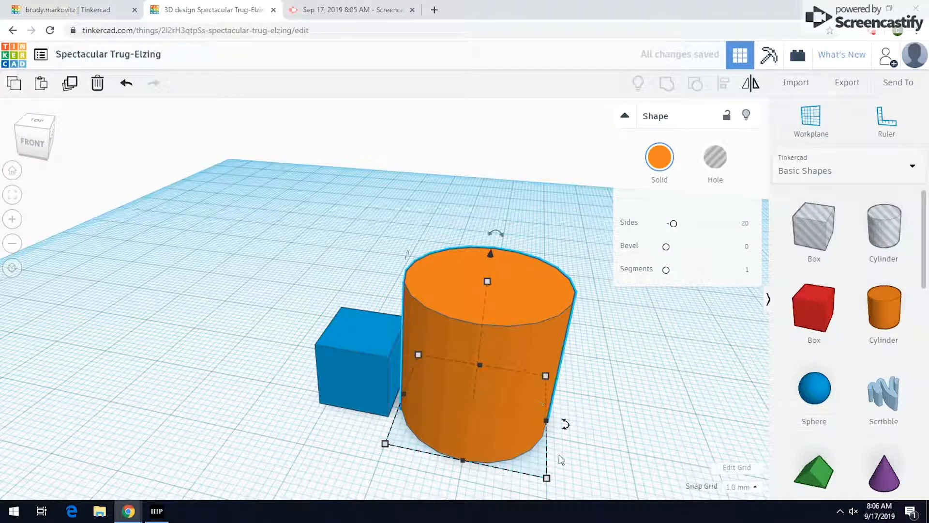
drag(546, 478, 474, 411)
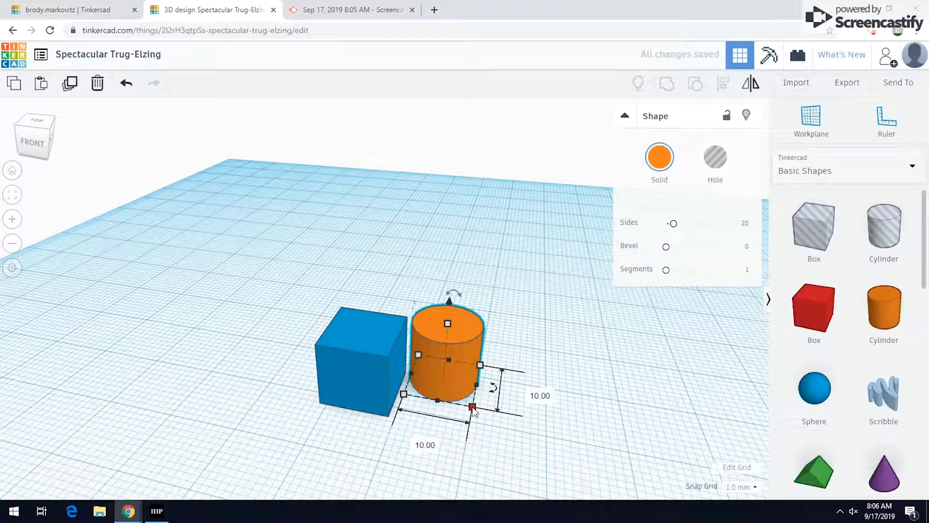
scroll(458, 331, up, 2)
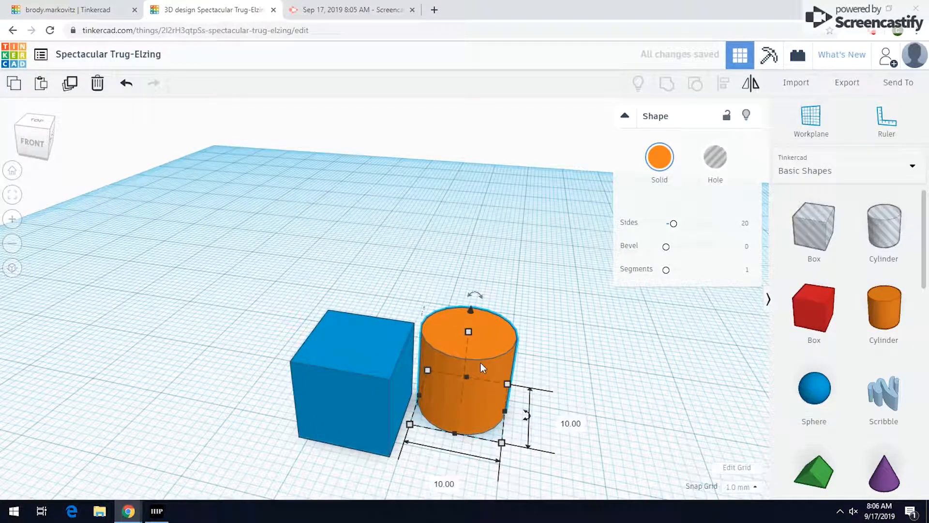
Move the cylinder 11 mm over to the cube and raise it 10 mm to rest on the cube's top.
drag(487, 376, 365, 389)
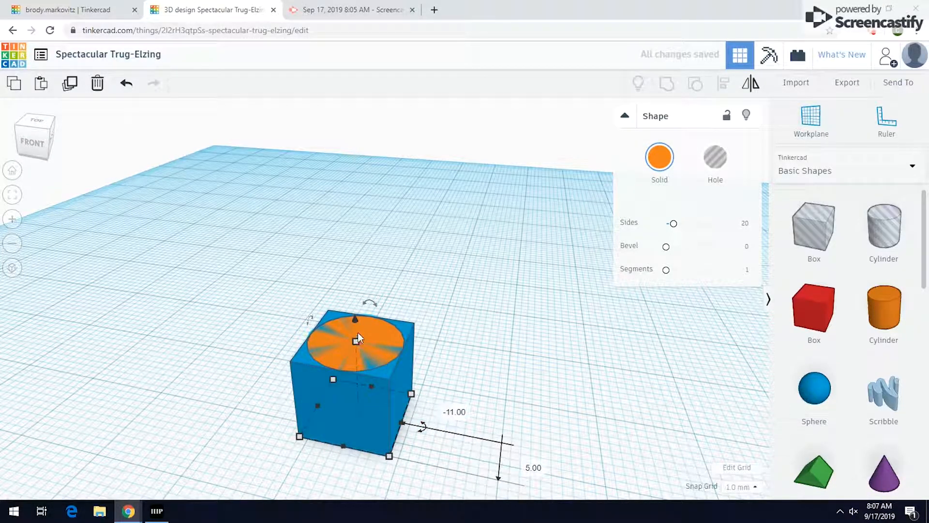
drag(357, 320, 341, 229)
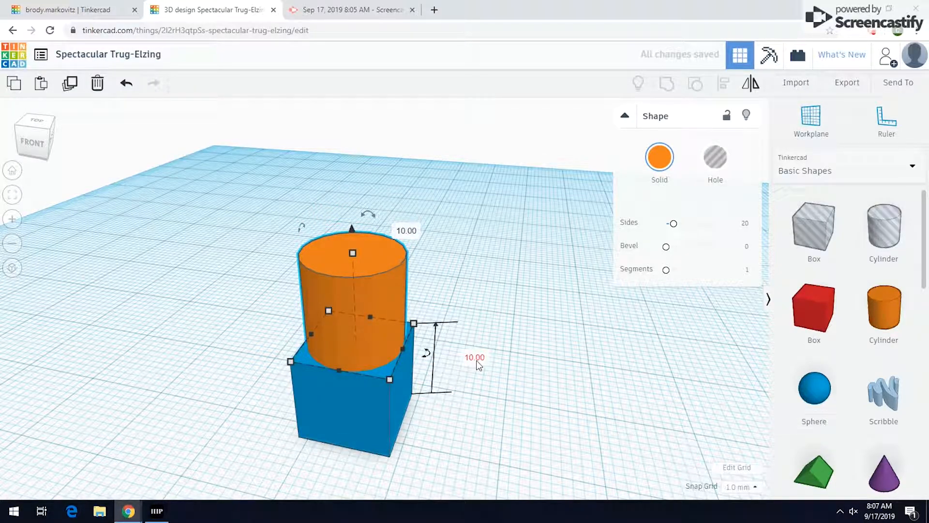
right_drag(441, 402, 522, 352)
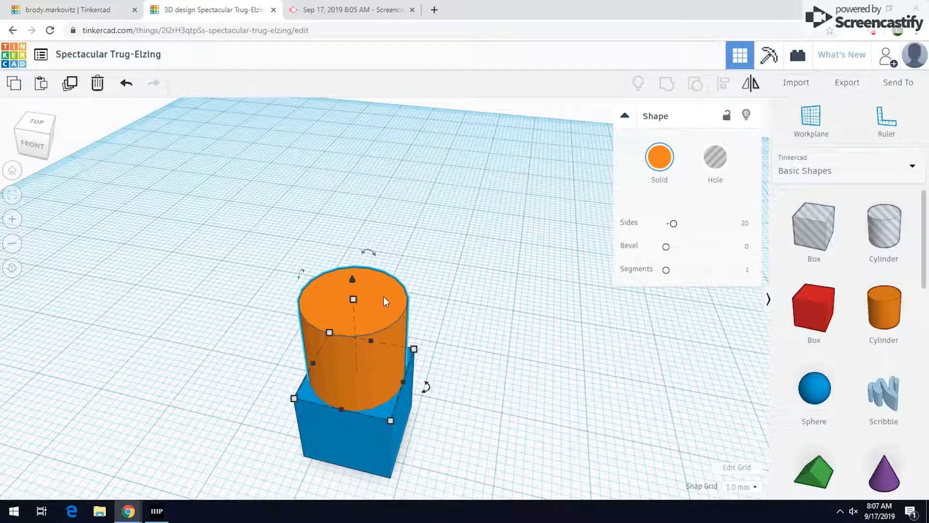
Try 12 Sides on the cylinder, and set Sides to 43, Bevel to 1.91 and Segments to 6.
drag(672, 223, 647, 233)
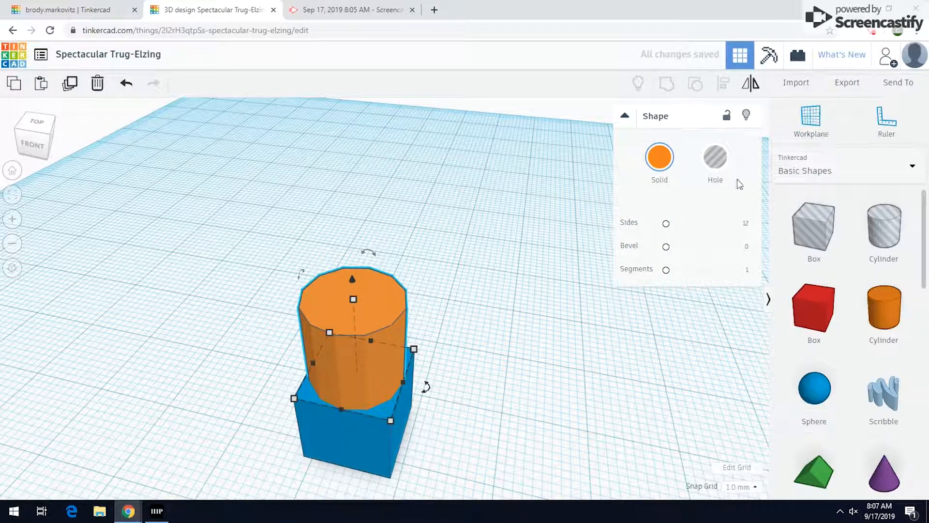
click(667, 248)
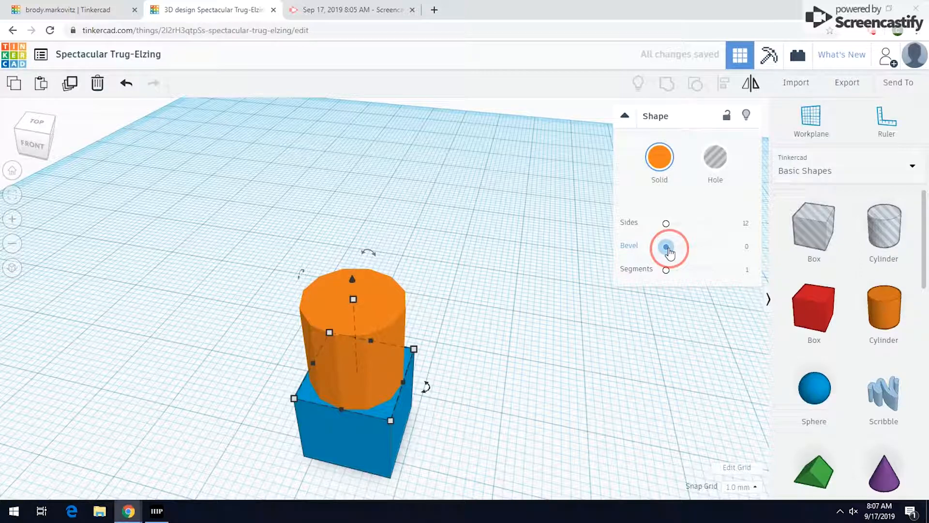
drag(669, 252, 677, 254)
drag(680, 251, 705, 248)
drag(666, 223, 696, 223)
drag(667, 270, 689, 274)
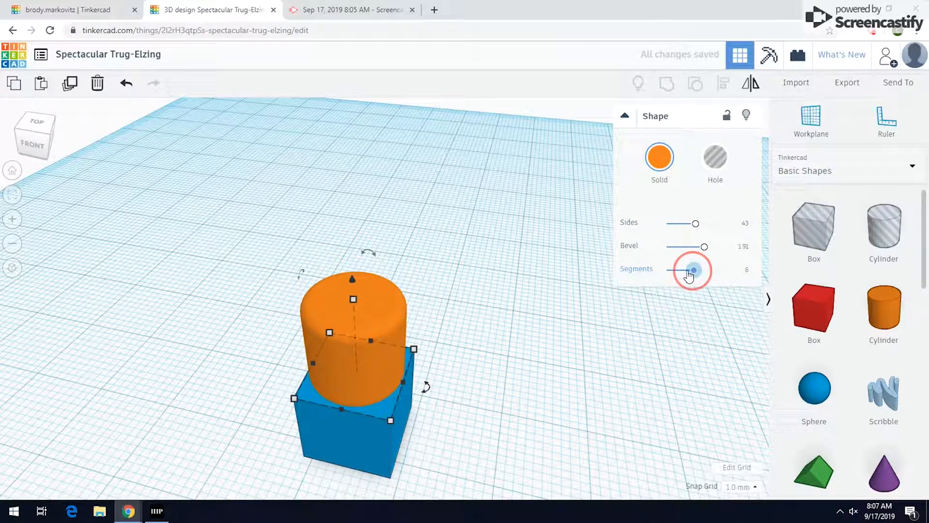
scroll(383, 321, up, 5)
mouse_move(394, 318)
right_down()
mouse_move(398, 291)
mouse_move(399, 314)
right_up()
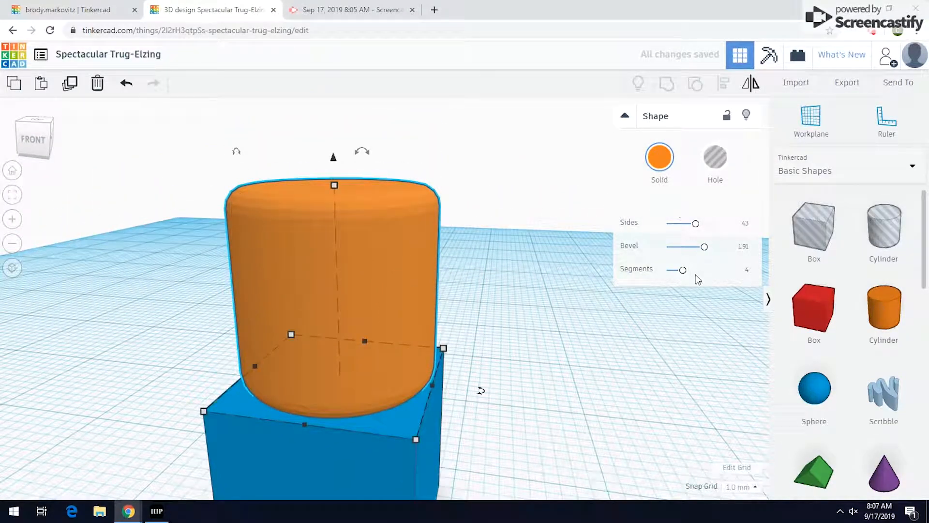
Set the cylinder's Segments to 10 and Bevel to 0, and deselect it.
drag(682, 276, 666, 247)
right_drag(533, 234, 524, 254)
scroll(524, 255, down, 3)
middle_drag(500, 336, 502, 301)
click(342, 350)
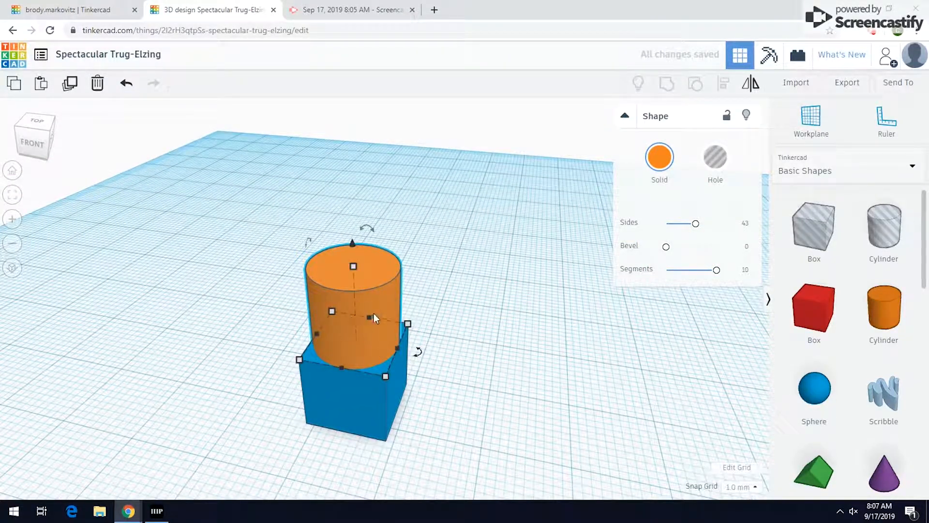
click(492, 307)
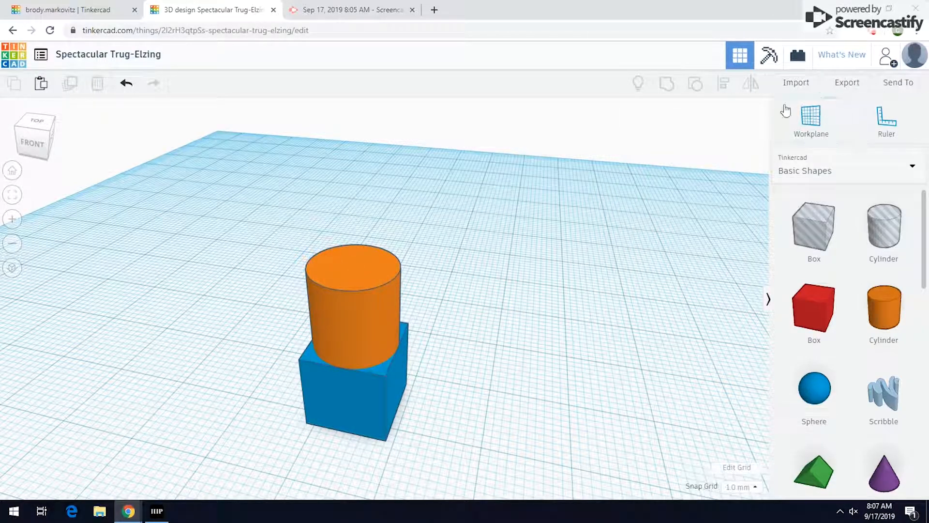
Place a temporary workplane on the cylinder's top face.
click(805, 135)
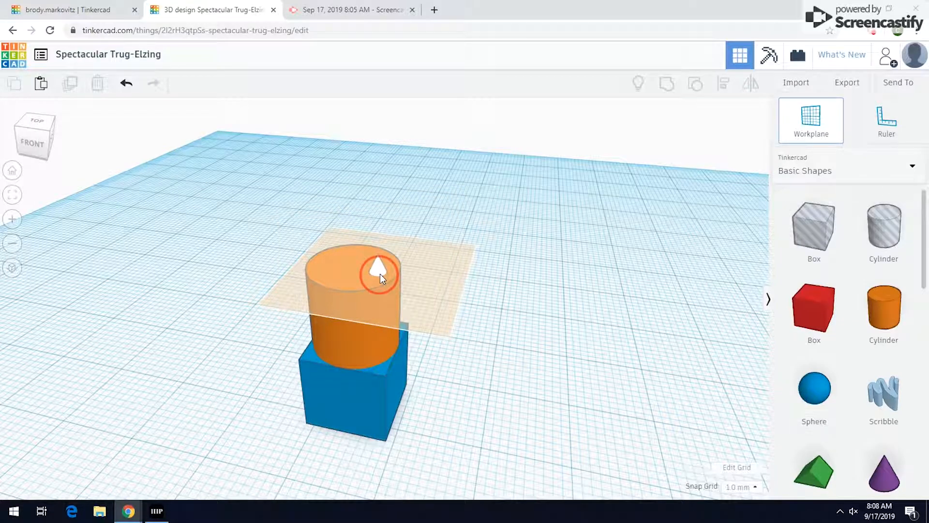
click(379, 274)
scroll(465, 296, down, 5)
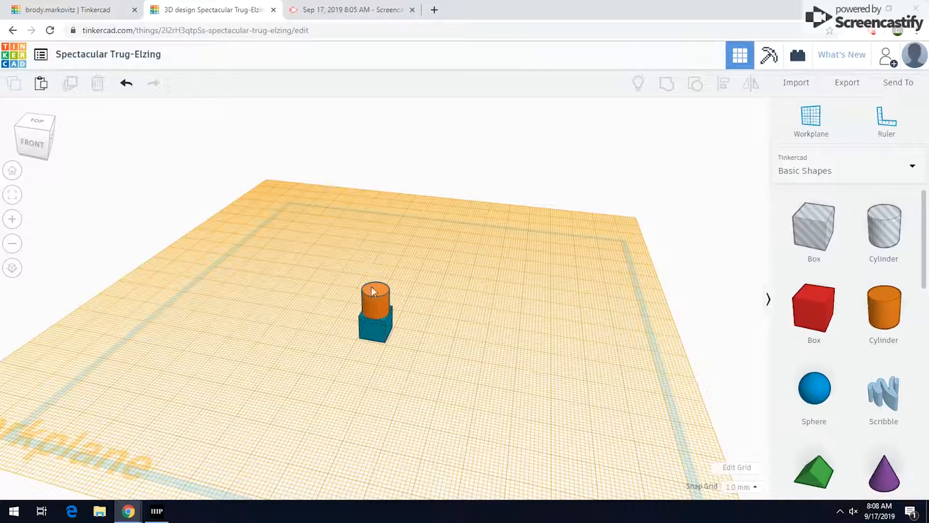
scroll(372, 291, up, 3)
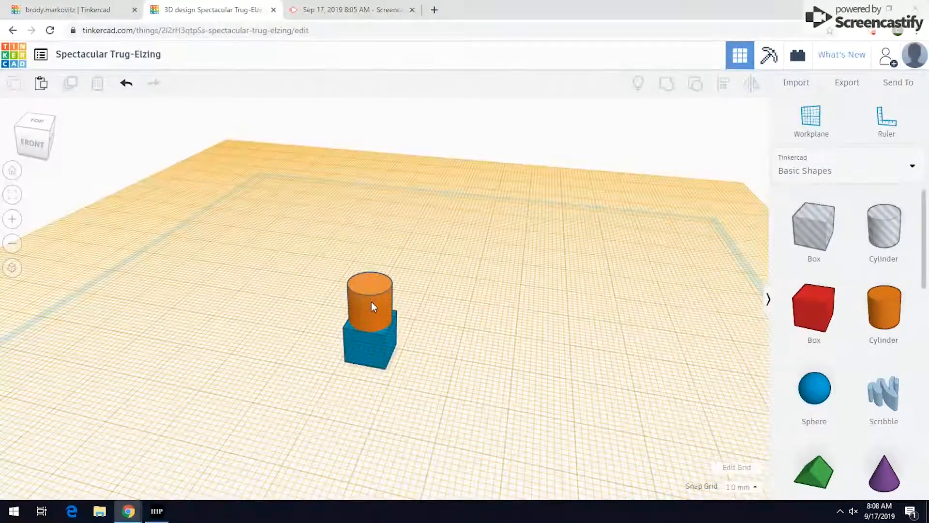
scroll(371, 302, up, 2)
scroll(845, 339, down, 1)
scroll(859, 369, up, 1)
scroll(851, 428, down, 1)
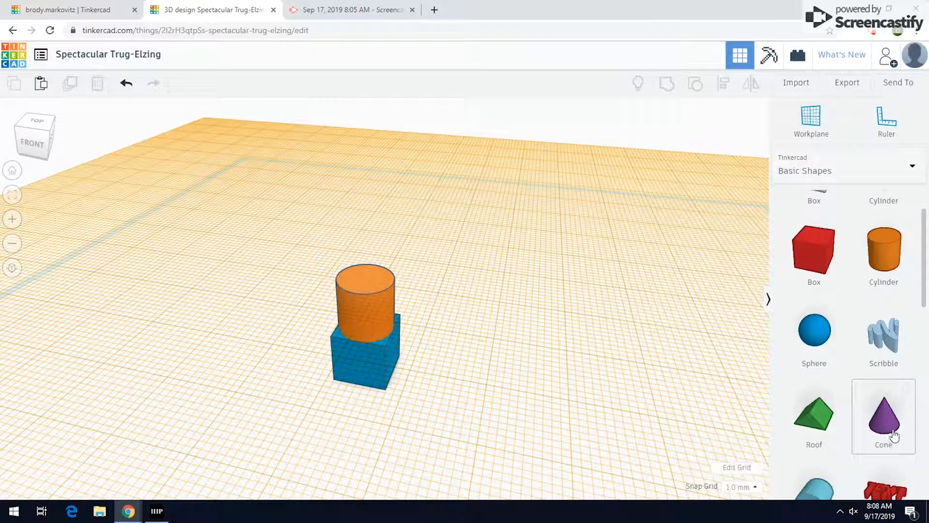
Place a cone on top of the cylinder and shrink its base to 15 by 15 mm.
drag(884, 417, 374, 279)
scroll(455, 283, up, 3)
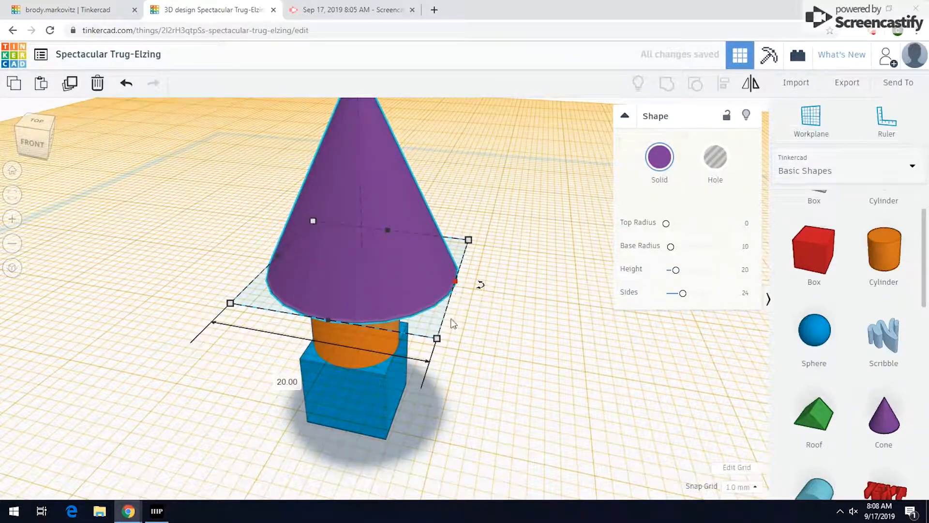
drag(437, 338, 376, 297)
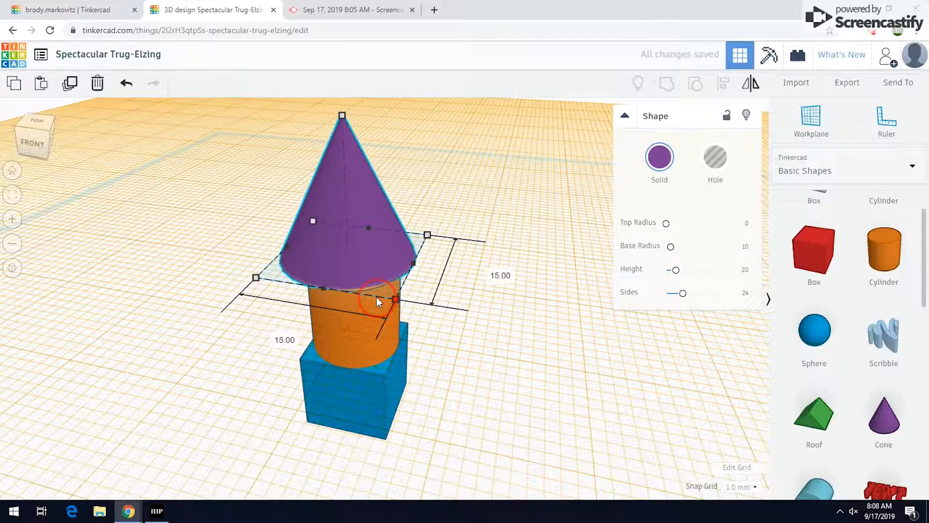
right_drag(452, 222, 480, 237)
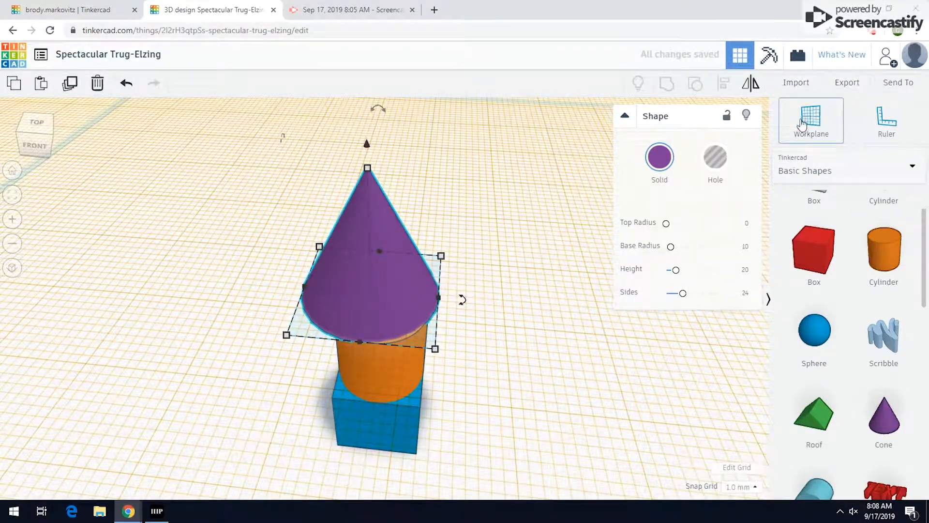
Return the workplane to the original base grid.
scroll(554, 276, down, 3)
click(813, 136)
click(520, 347)
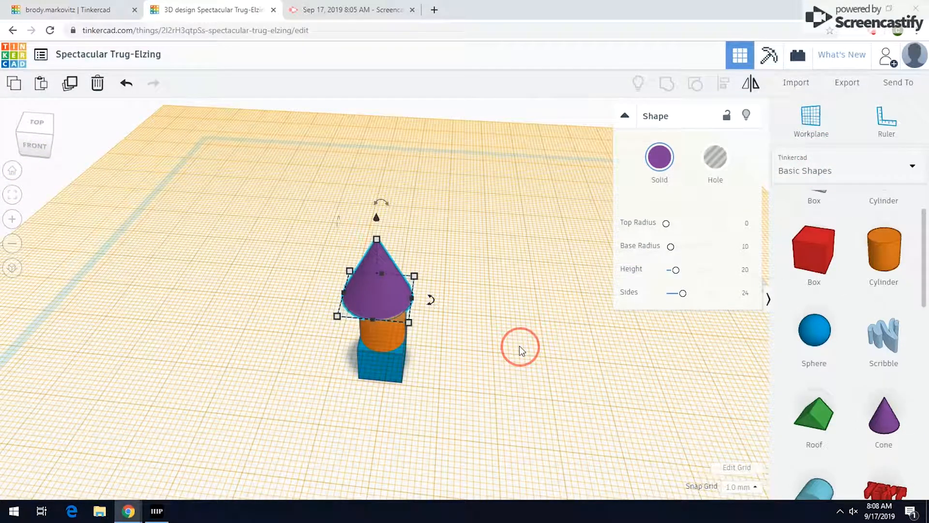
drag(797, 116, 496, 248)
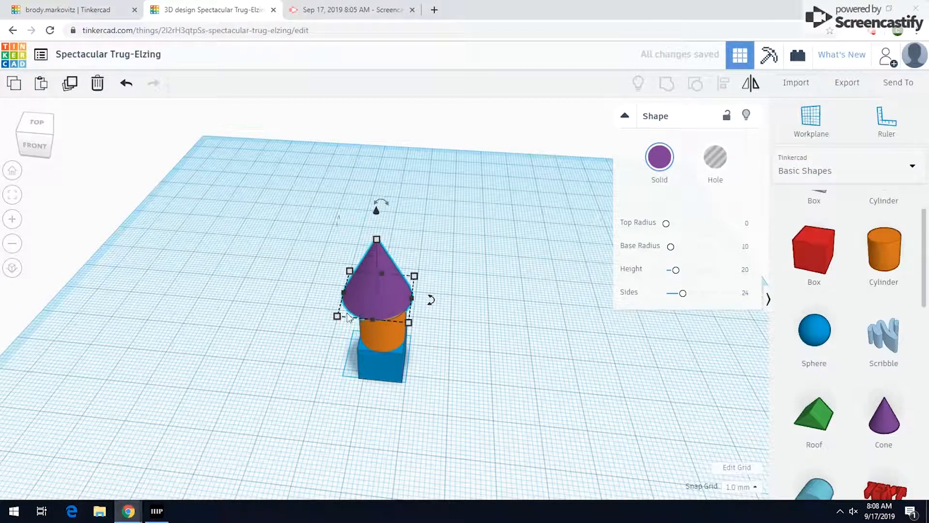
Try adjusting the cone's Top Radius and undo the change.
scroll(358, 303, up, 3)
scroll(460, 268, up, 2)
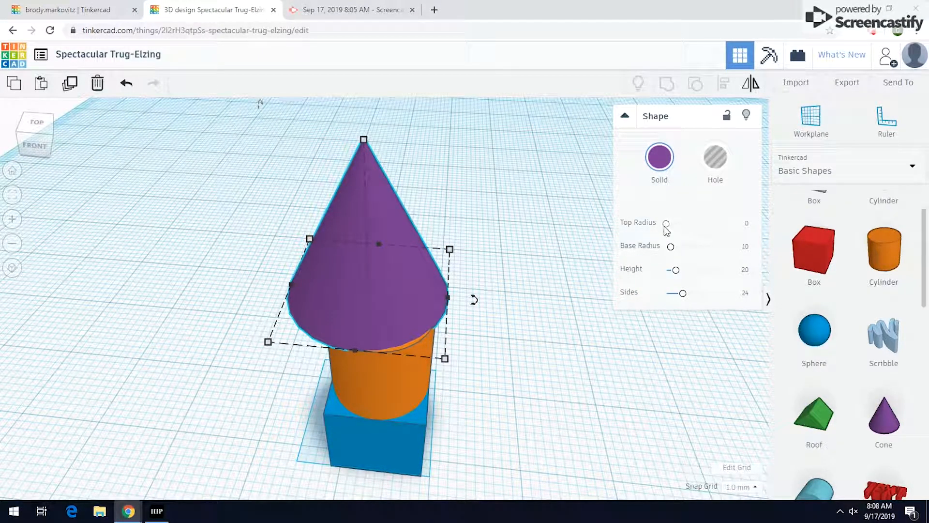
drag(667, 226, 671, 252)
key(ctrl+z)
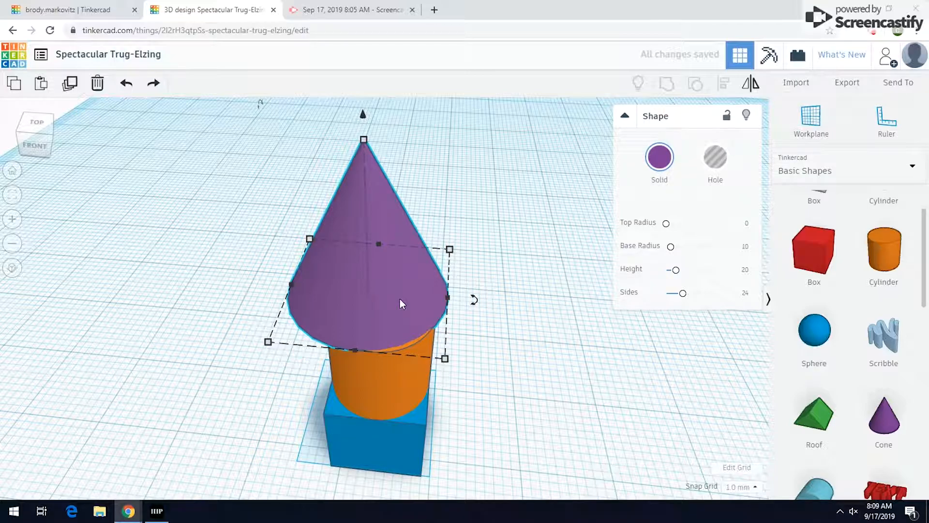
Paste a copy of the cone onto the base workplane and view it from a lower angle.
click(559, 342)
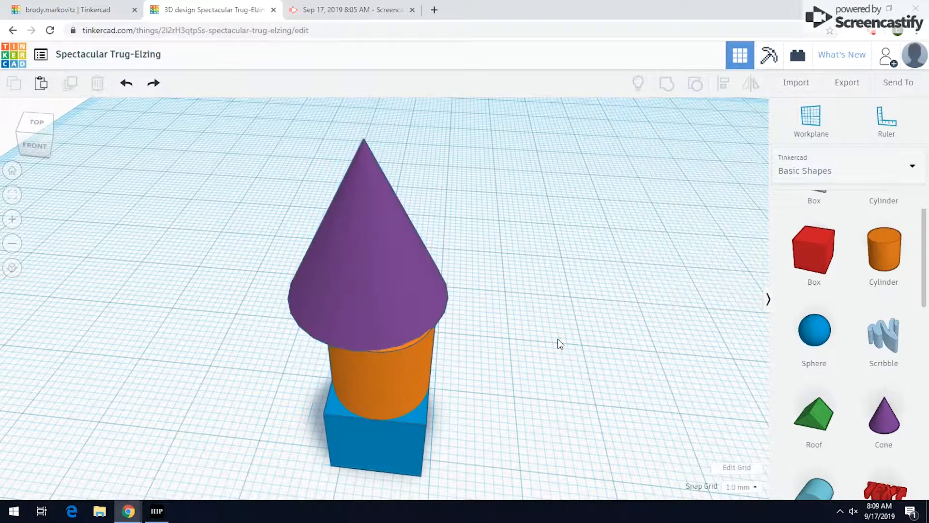
key(ctrl+v)
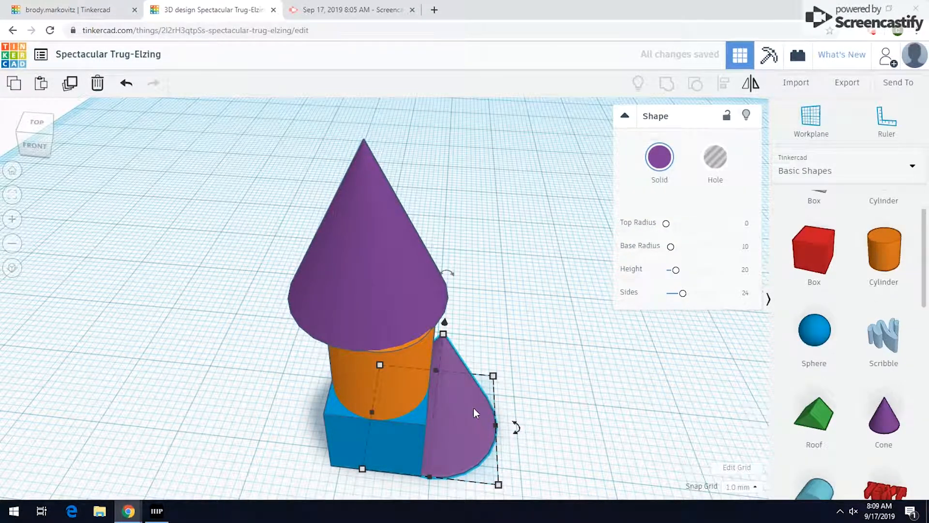
scroll(471, 410, down, 2)
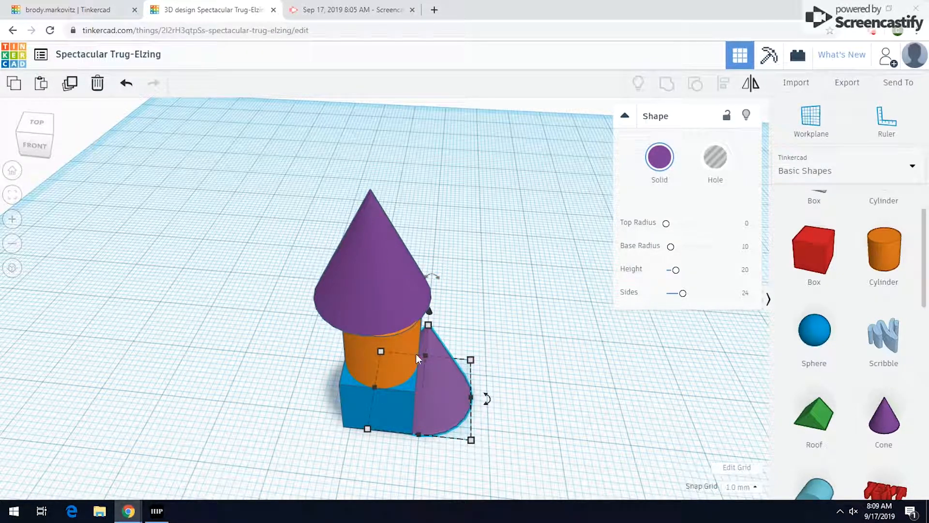
right_drag(484, 387, 426, 141)
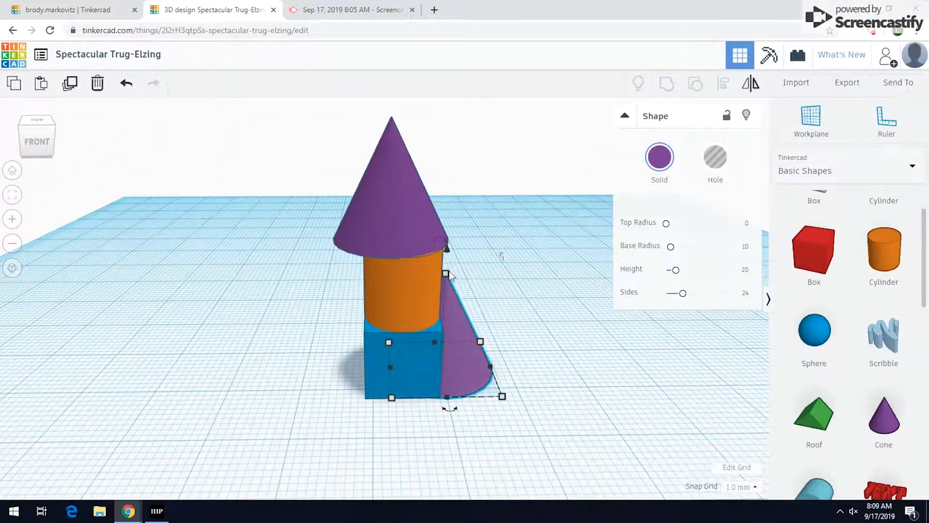
right_drag(465, 302, 471, 338)
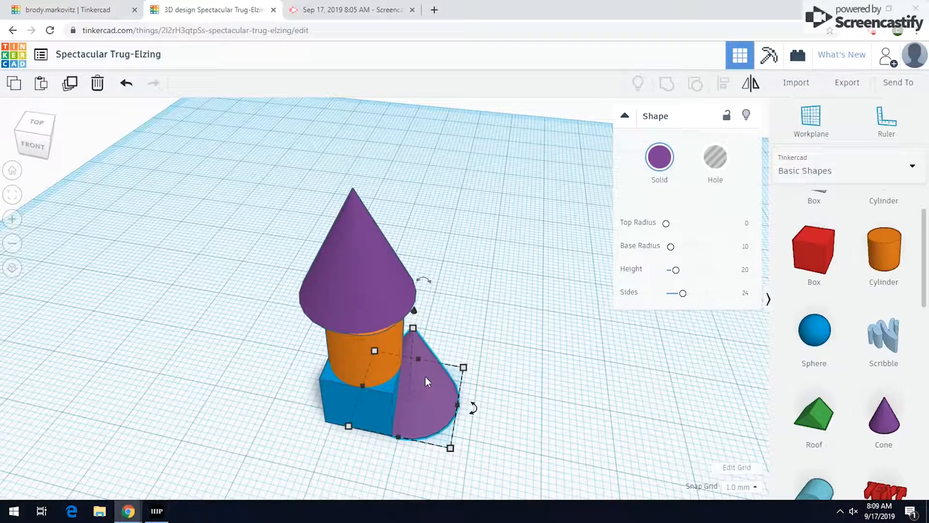
Delete the copied cone beside the cube, undo the deletion, and delete the copy again.
key(Delete)
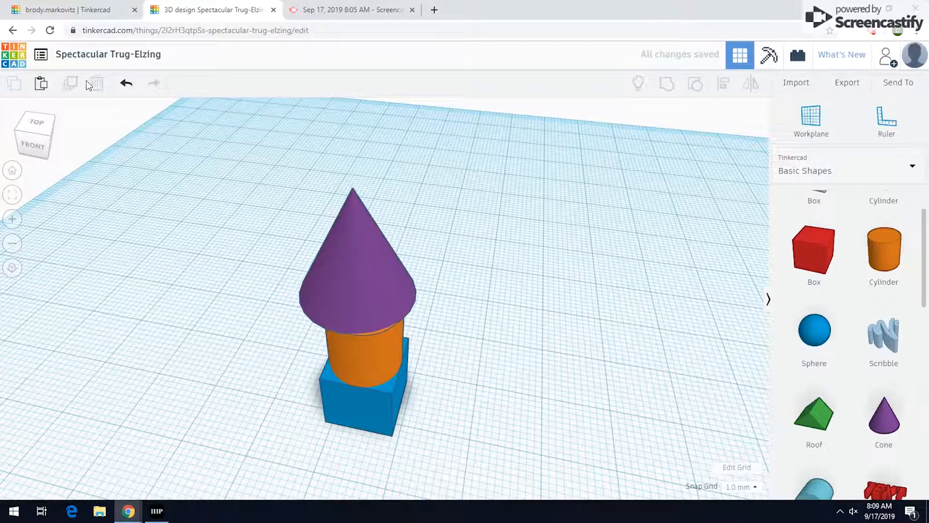
key(ctrl+z)
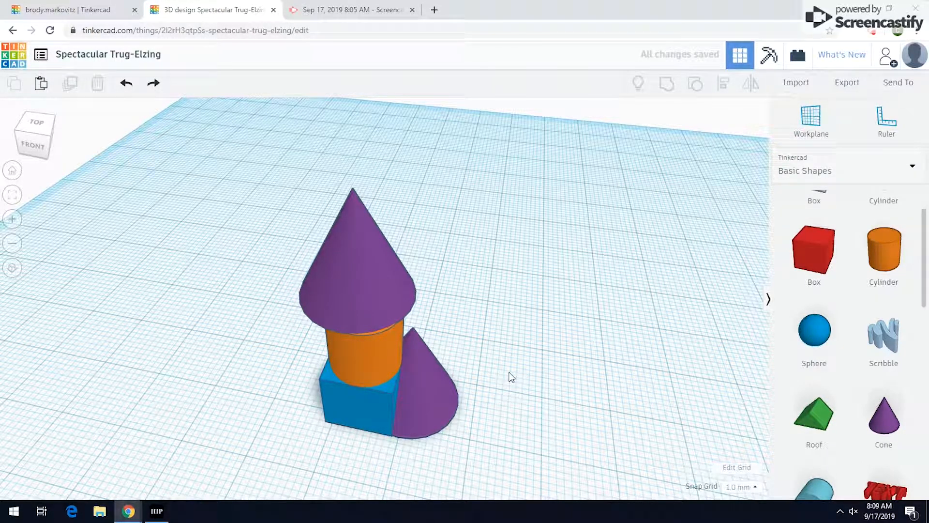
click(421, 378)
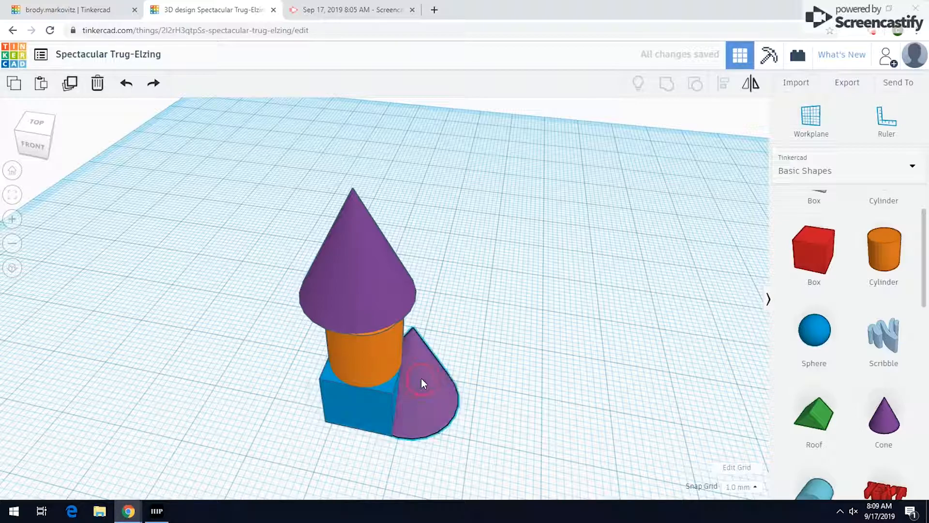
click(97, 84)
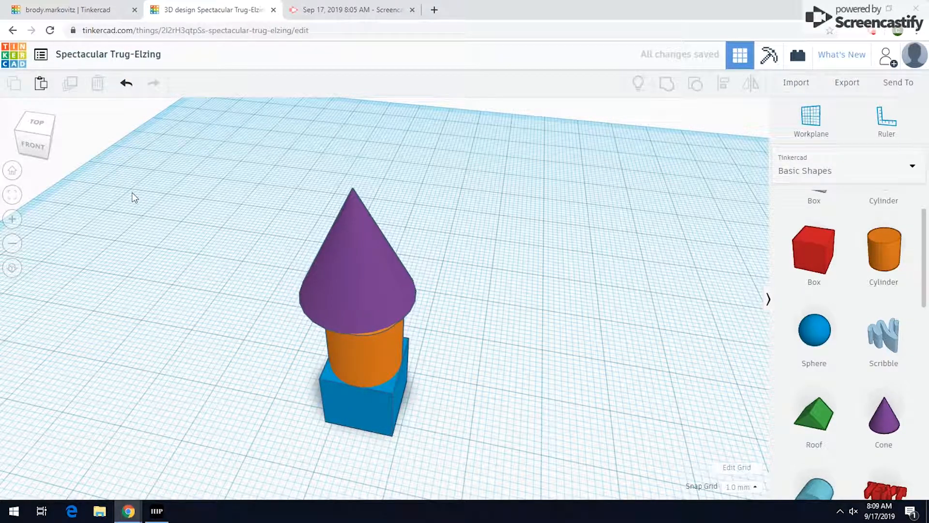
Duplicate the purple cone beside the tower and delete the copy.
click(350, 246)
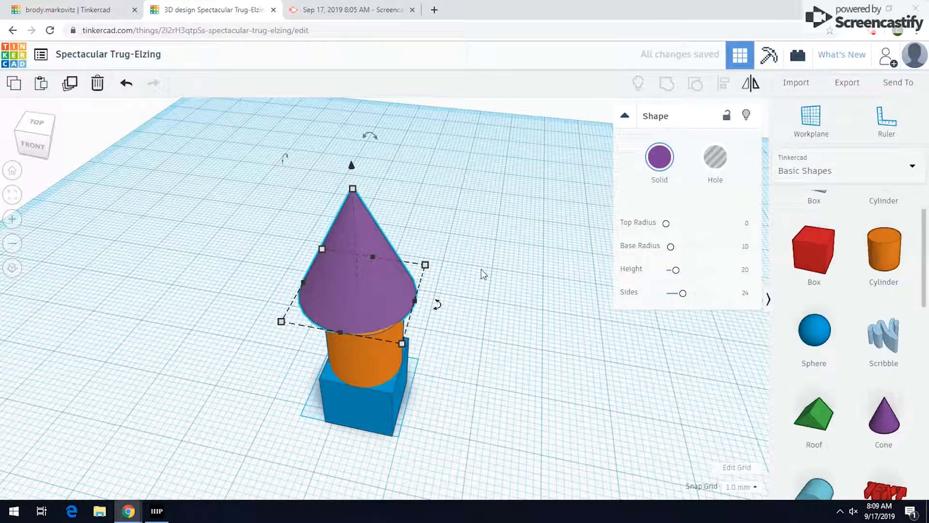
alt+drag(379, 285, 513, 302)
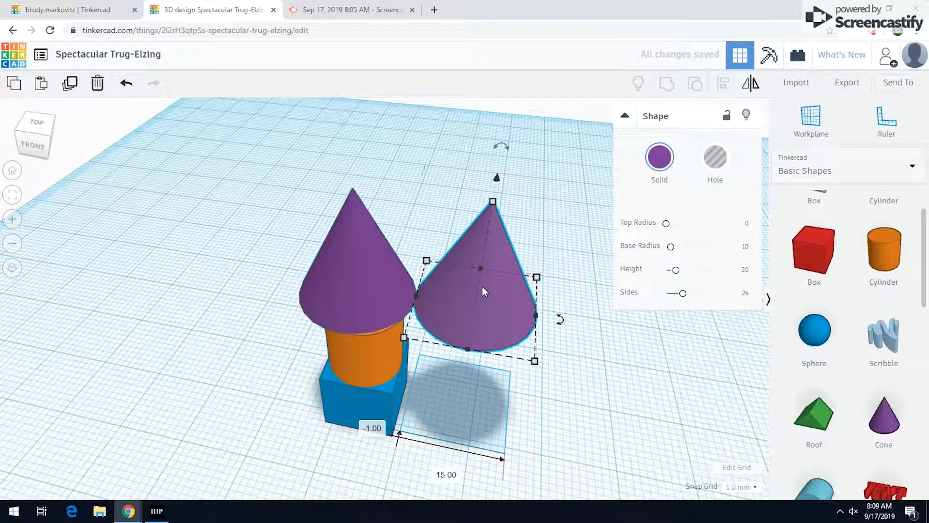
key(Delete)
Select the box, cylinder and cone and align their centers along both horizontal axes.
right_drag(477, 339, 437, 250)
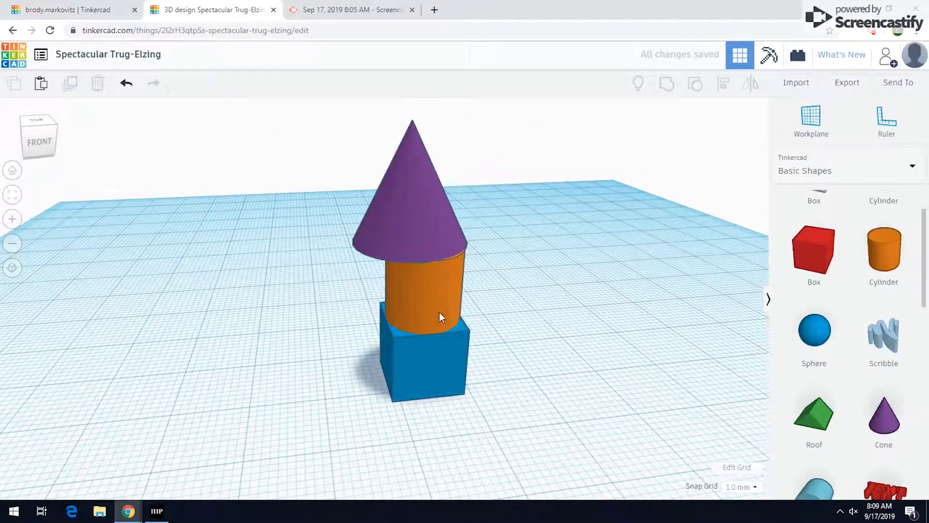
right_drag(406, 242, 397, 277)
drag(507, 425, 337, 213)
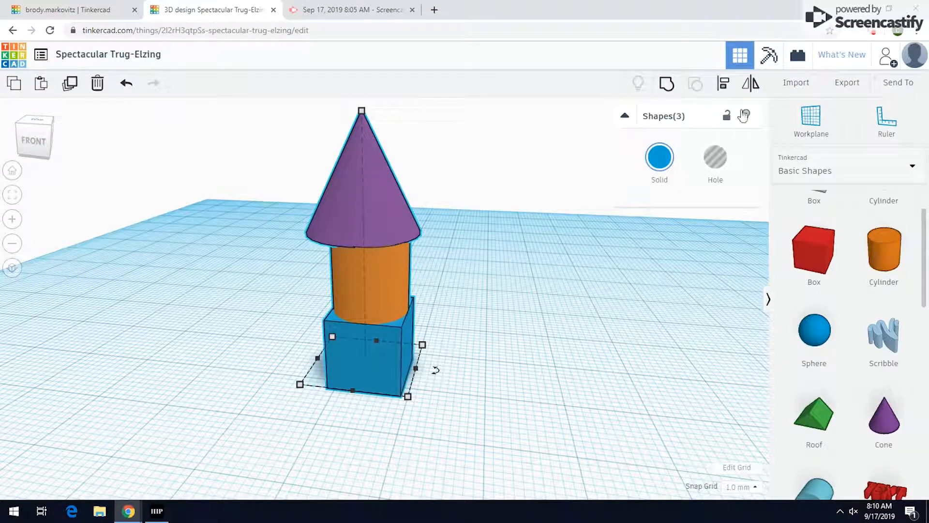
click(725, 90)
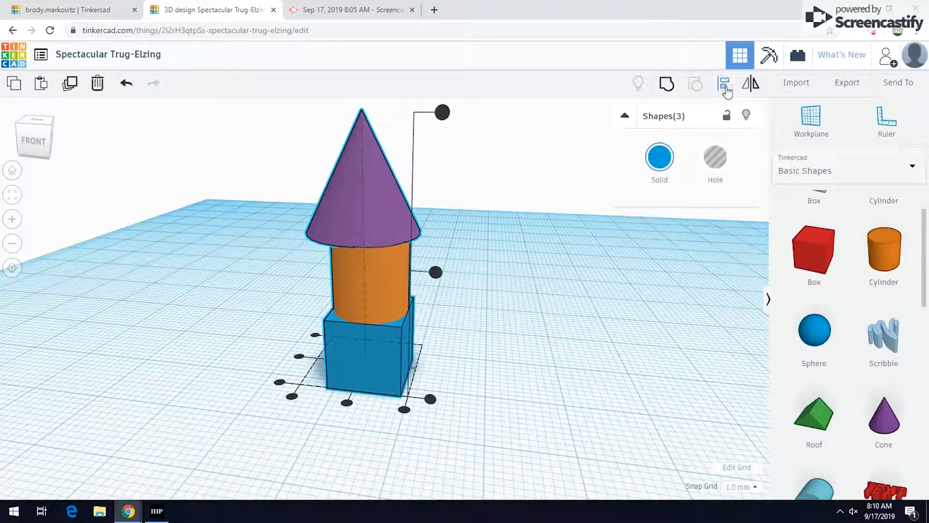
right_drag(475, 354, 484, 370)
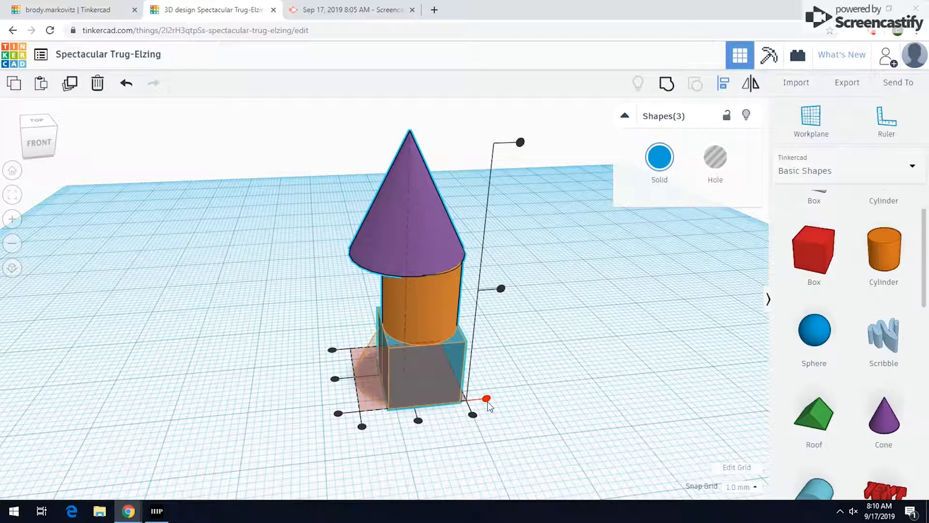
click(420, 422)
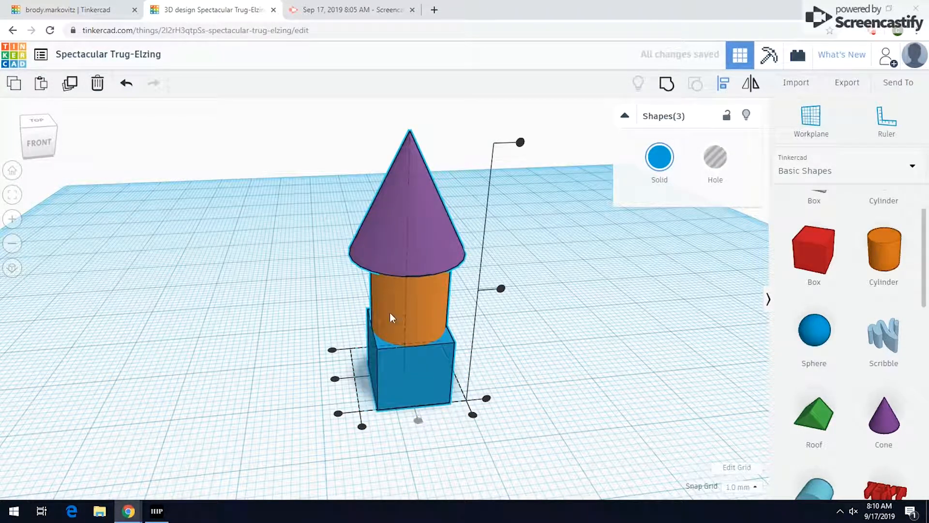
right_drag(427, 318, 634, 328)
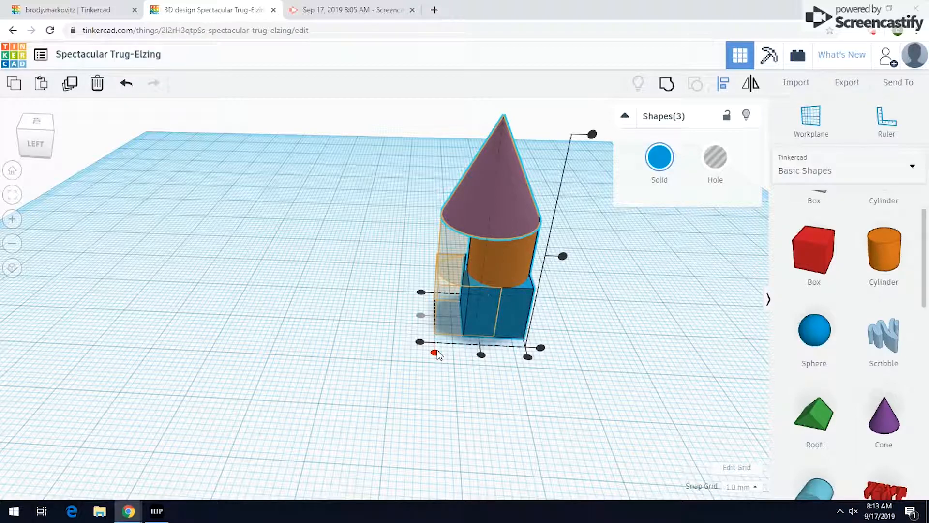
click(481, 355)
right_drag(518, 263, 325, 274)
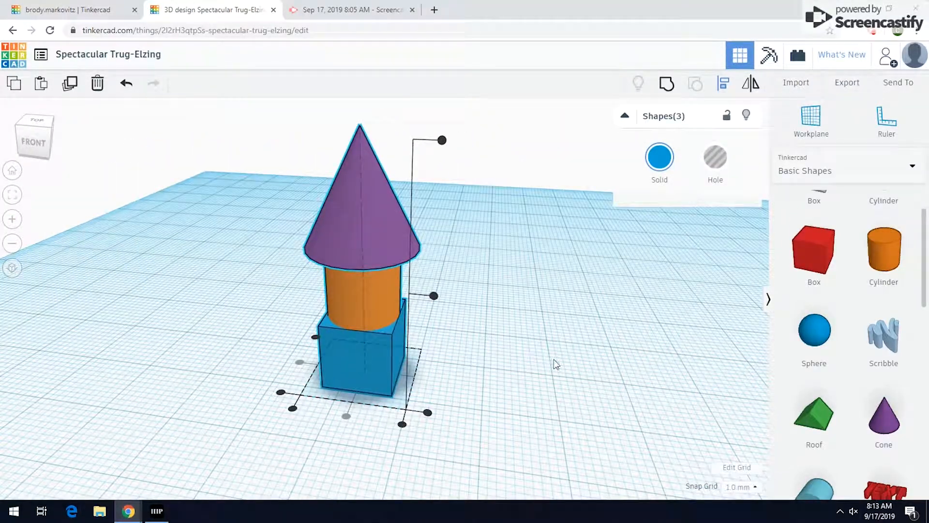
click(554, 359)
Select the cone, cylinder and box one at a time to check whether they are separate shapes.
right_drag(493, 329, 524, 336)
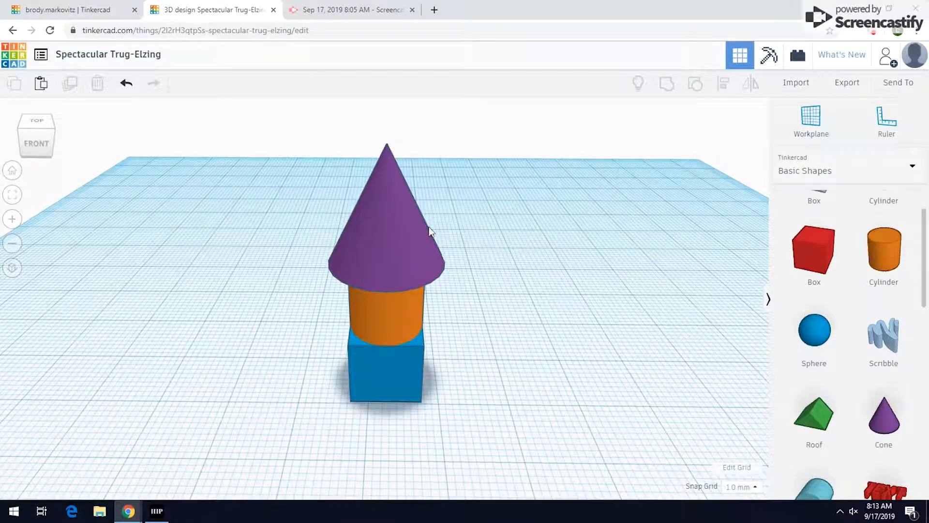
click(399, 276)
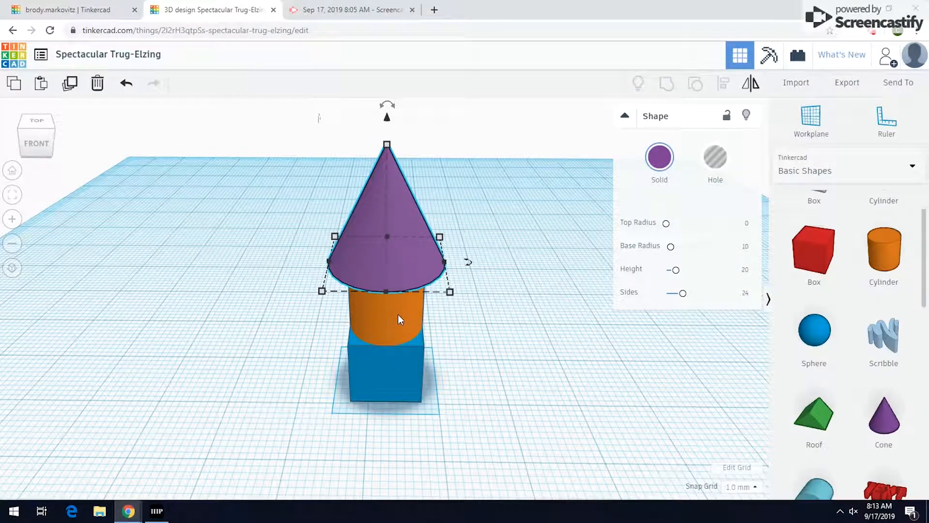
click(398, 317)
click(395, 363)
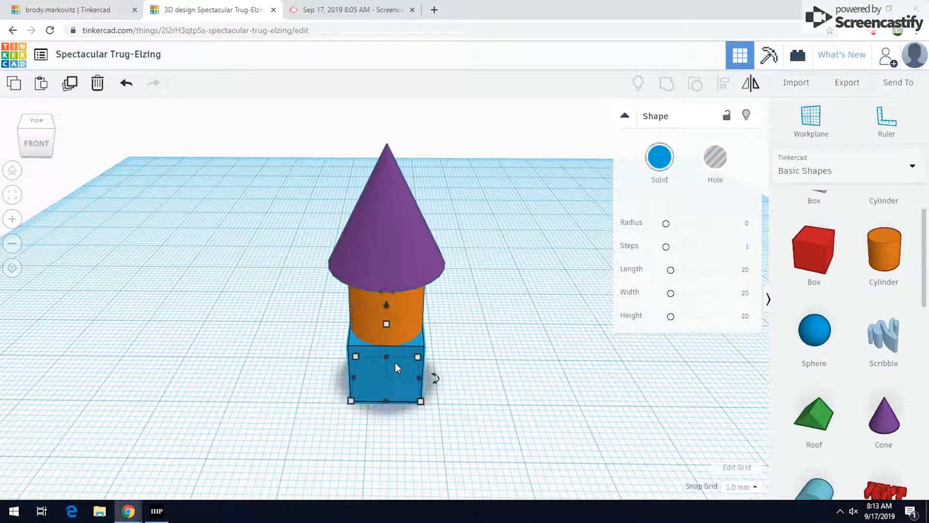
click(485, 345)
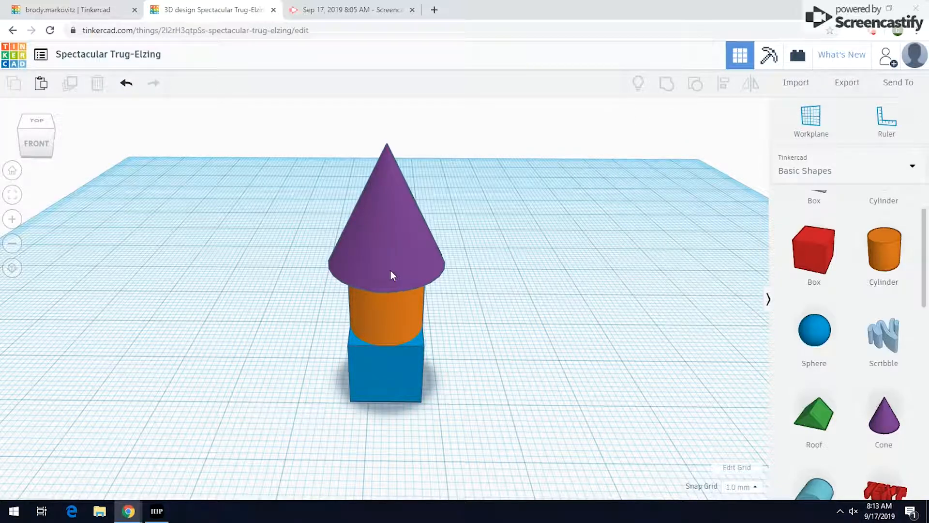
Group the cone, cylinder and box into one shape and turn on Multicolor for the group.
drag(376, 269, 377, 267)
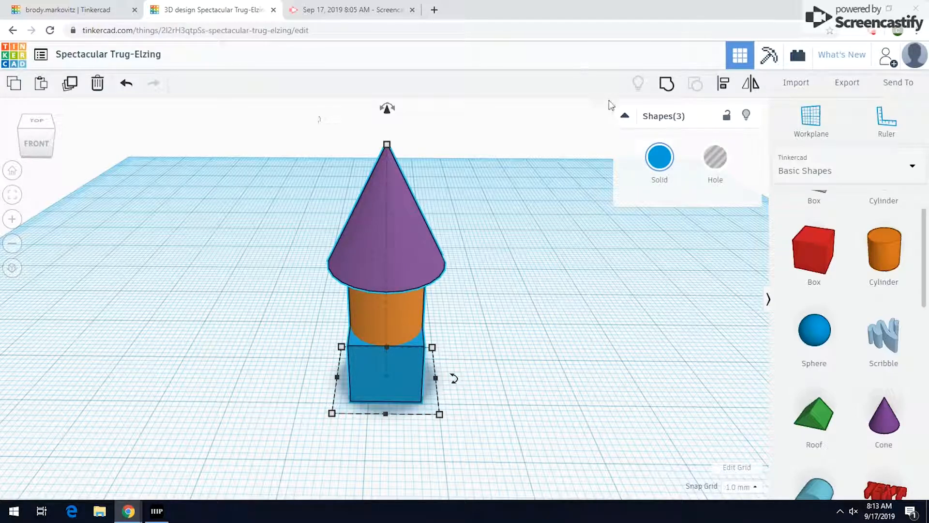
click(668, 85)
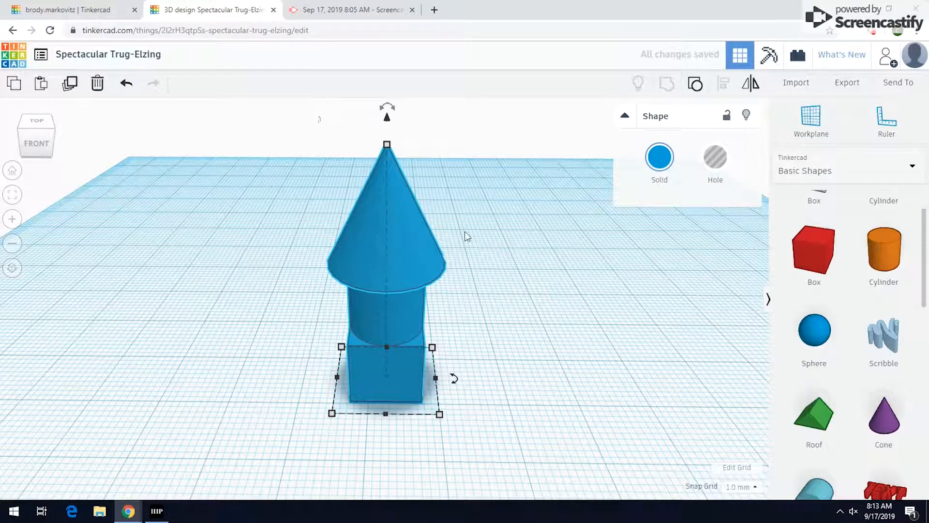
click(663, 163)
click(677, 316)
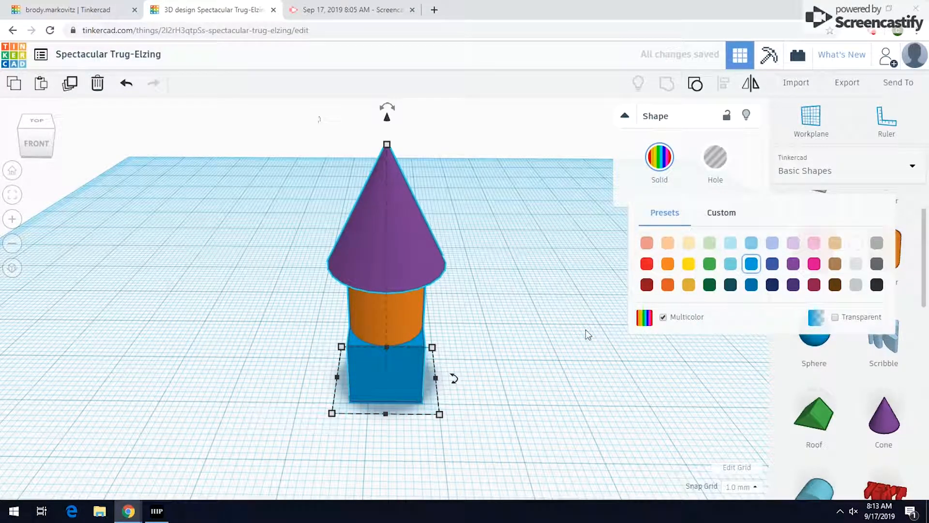
click(320, 324)
Move the grouped tower slightly sideways on the workplane as one object.
click(366, 336)
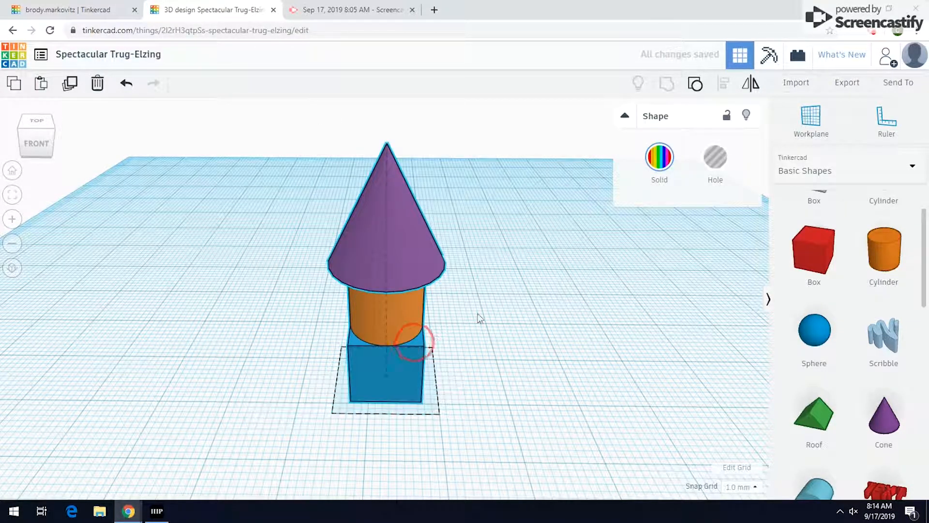
mouse_move(409, 342)
mouse_down()
mouse_move(445, 271)
mouse_move(394, 328)
mouse_move(393, 344)
mouse_up()
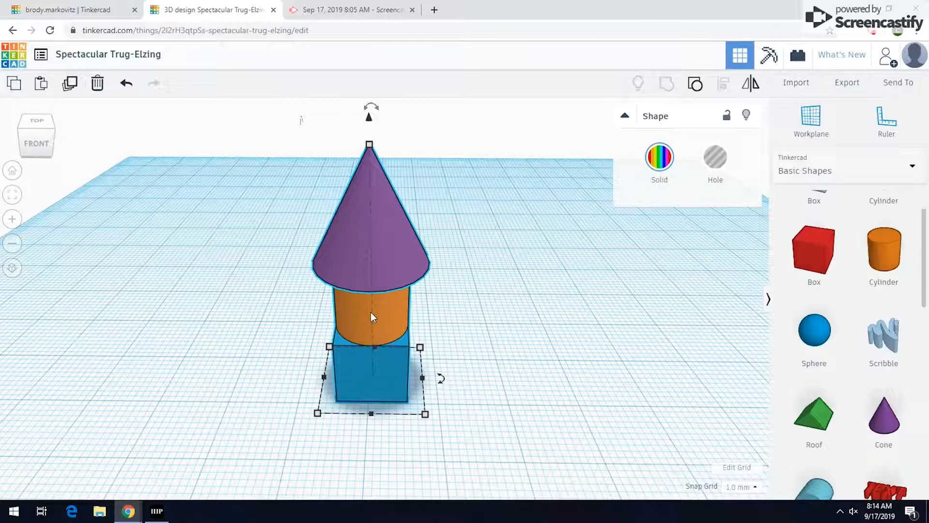
right_drag(369, 274, 386, 252)
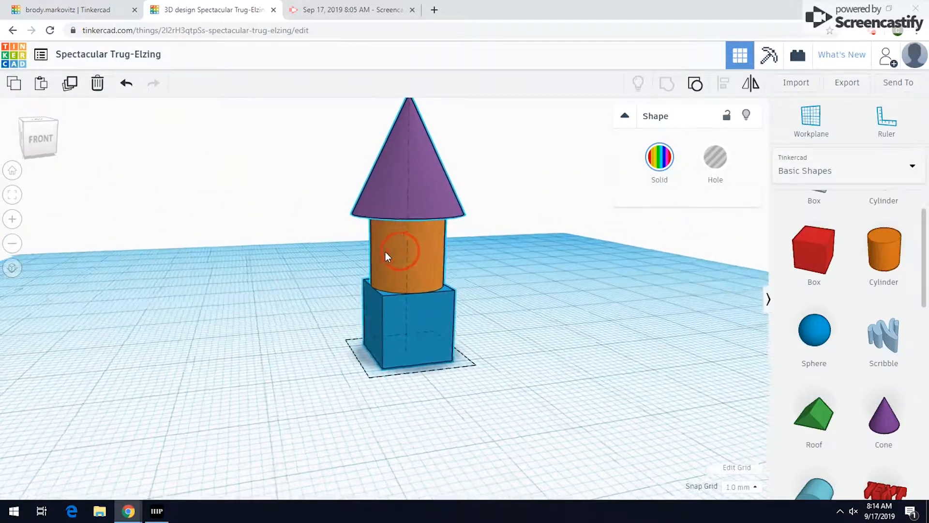
Ungroup the tower and select only the cone.
click(697, 86)
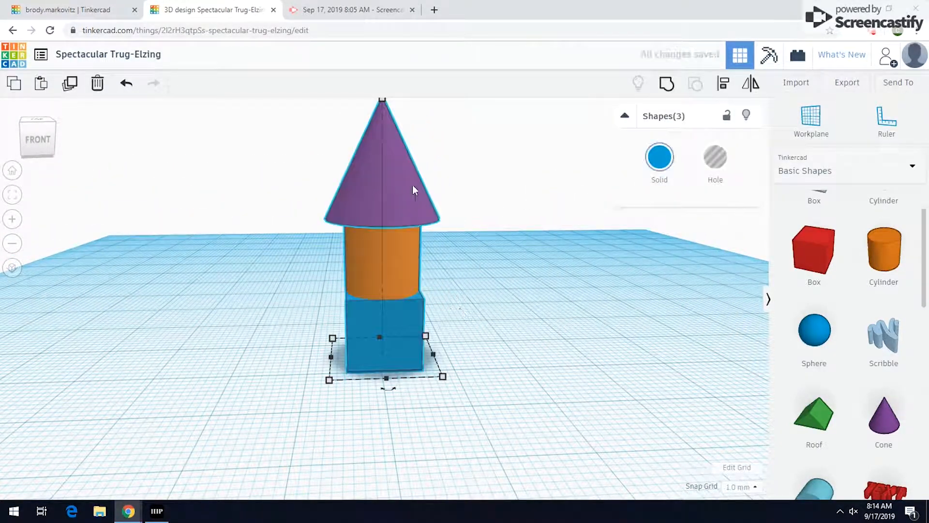
click(472, 221)
click(379, 191)
Regroup all three tower shapes and turn on Multicolor so each part keeps its own color.
right_drag(533, 195, 472, 435)
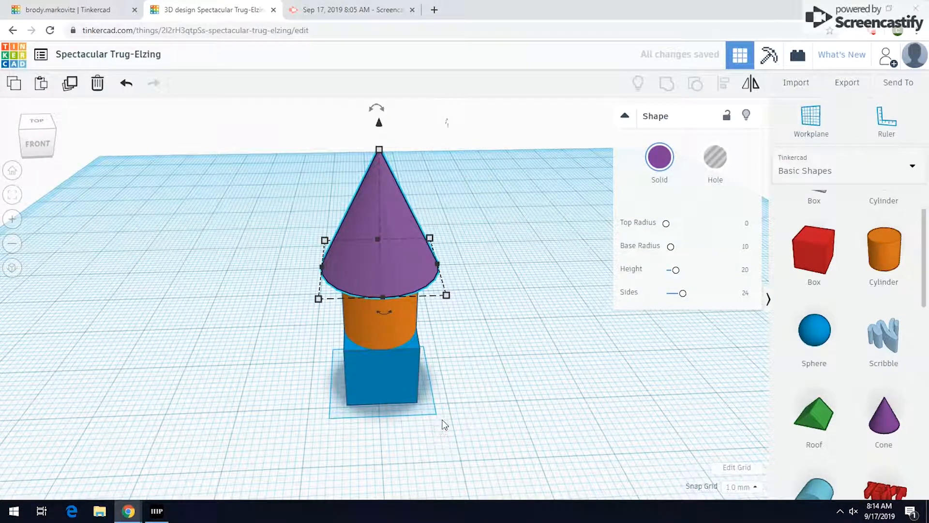
key(ctrl+a)
click(670, 83)
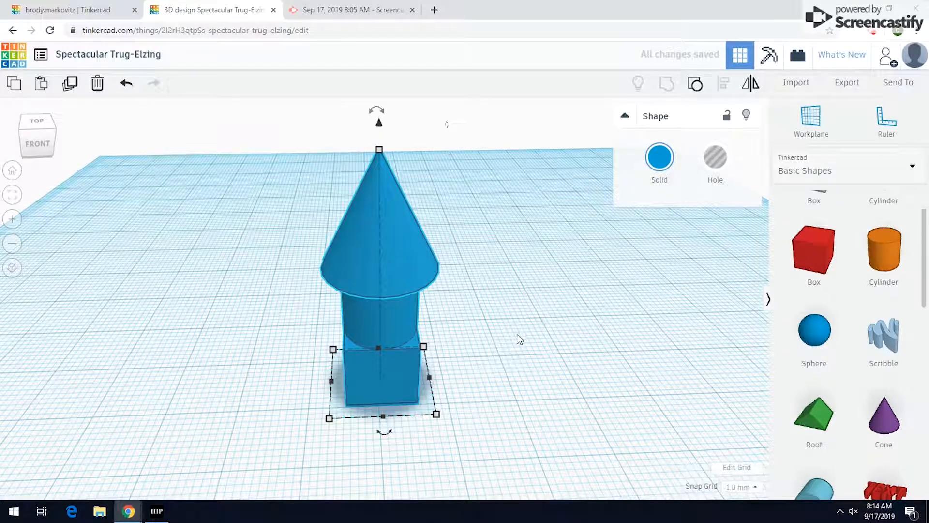
click(471, 354)
click(379, 304)
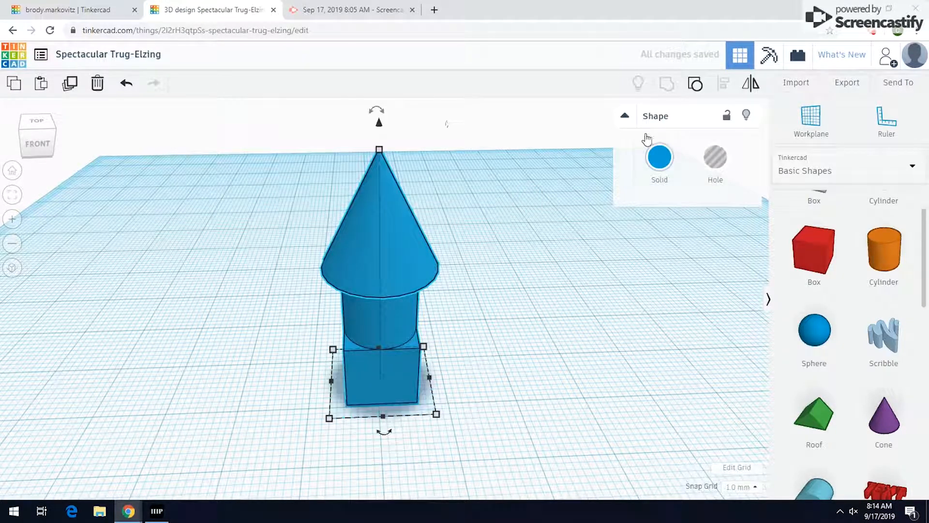
click(657, 184)
click(663, 317)
click(576, 353)
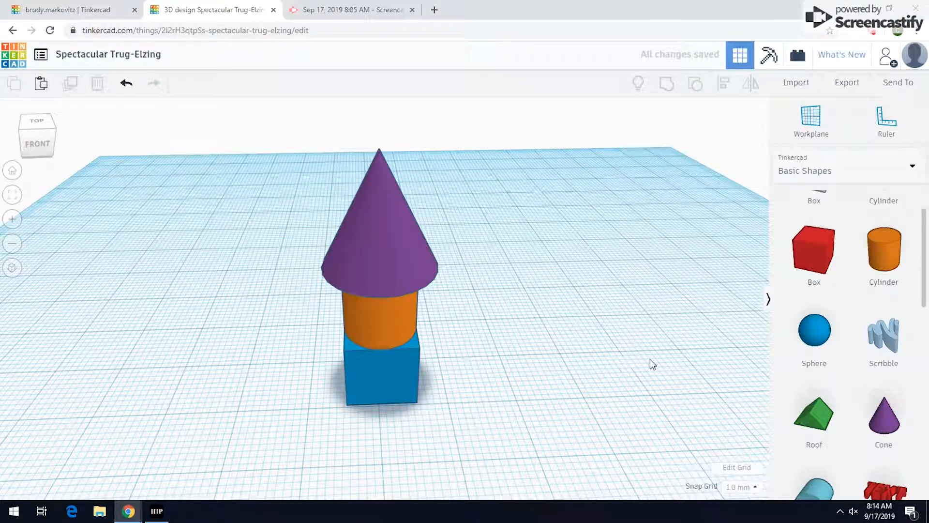
Place a box on the workplane beside the tower and turn it into a hole.
scroll(863, 333, down, 1)
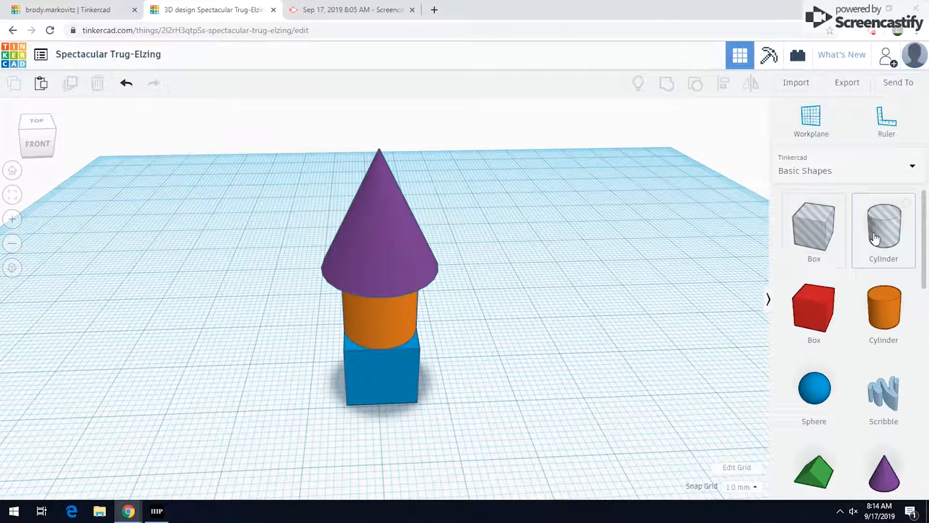
drag(830, 321, 504, 411)
click(720, 160)
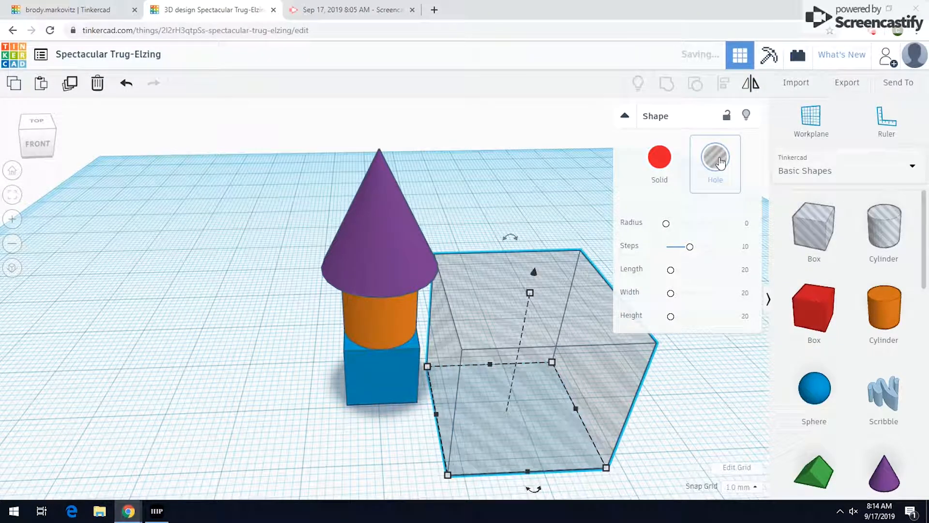
Position the hole box in front of the tower and set its width to 4 mm.
drag(548, 409, 395, 417)
scroll(395, 416, down, 3)
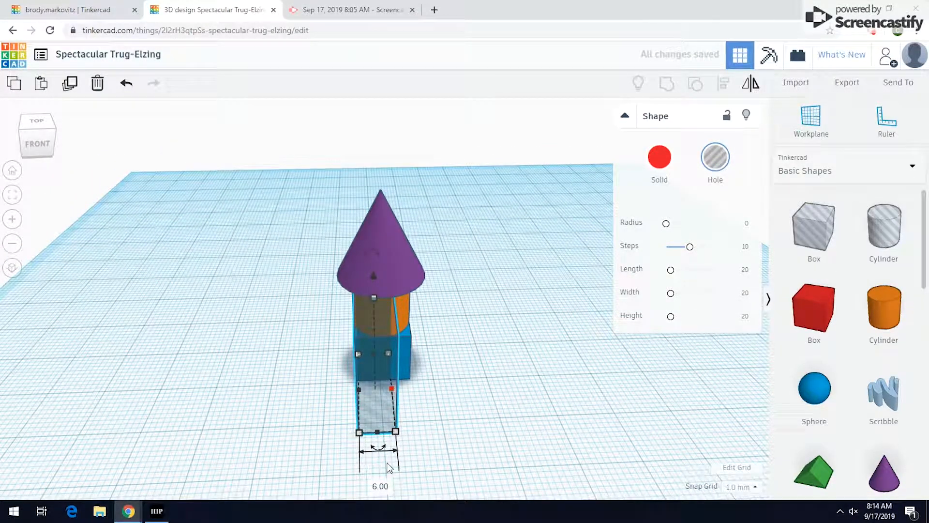
click(380, 486)
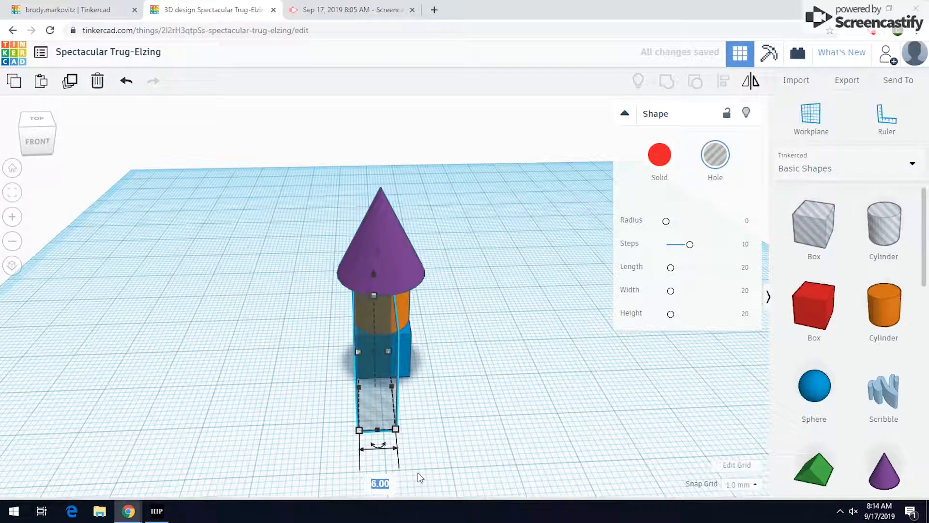
text(4)
key(Return)
Reduce the hole box's height to 6 mm and its depth to 2 mm.
scroll(400, 369, up, 1)
scroll(400, 368, down, 1)
scroll(400, 369, up, 2)
right_drag(409, 369, 419, 265)
drag(404, 214, 401, 336)
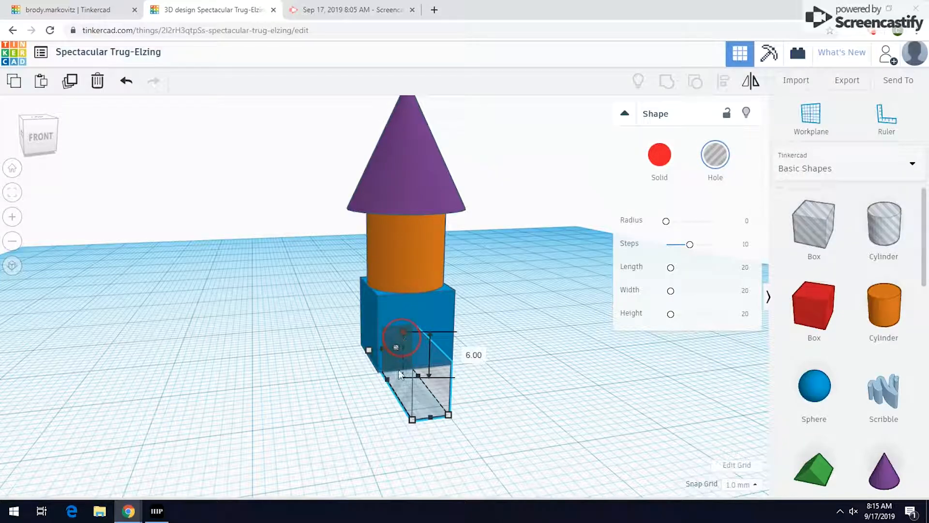
mouse_move(389, 379)
right_down()
mouse_move(595, 397)
mouse_move(529, 387)
mouse_move(415, 408)
mouse_move(546, 396)
mouse_move(384, 387)
right_up()
drag(383, 398, 551, 406)
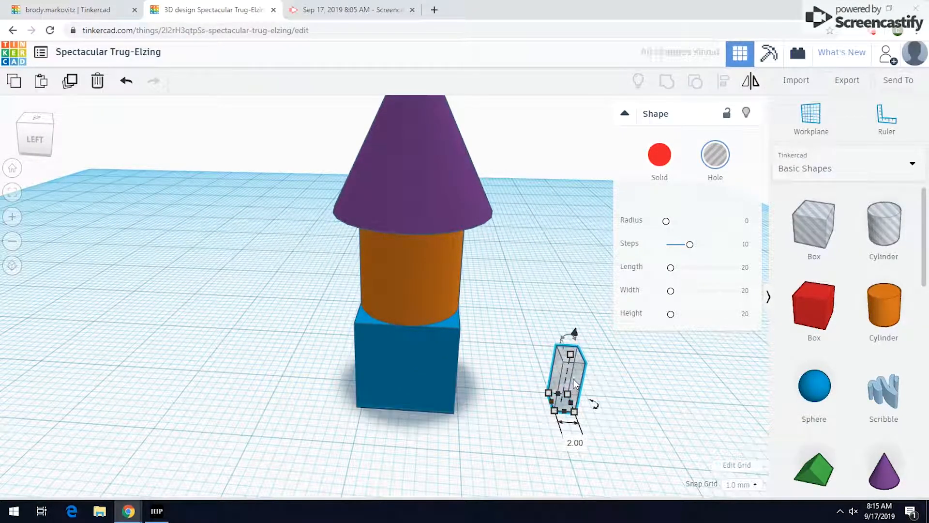
Nudge the door-shaped hole toward the tower until it partly cuts into the front face of the blue base box.
key(Left)
key(Left)
key(Left)
key(Left)
key(Left)
key(Left)
key(Left)
key(Left)
key(Left)
key(Left)
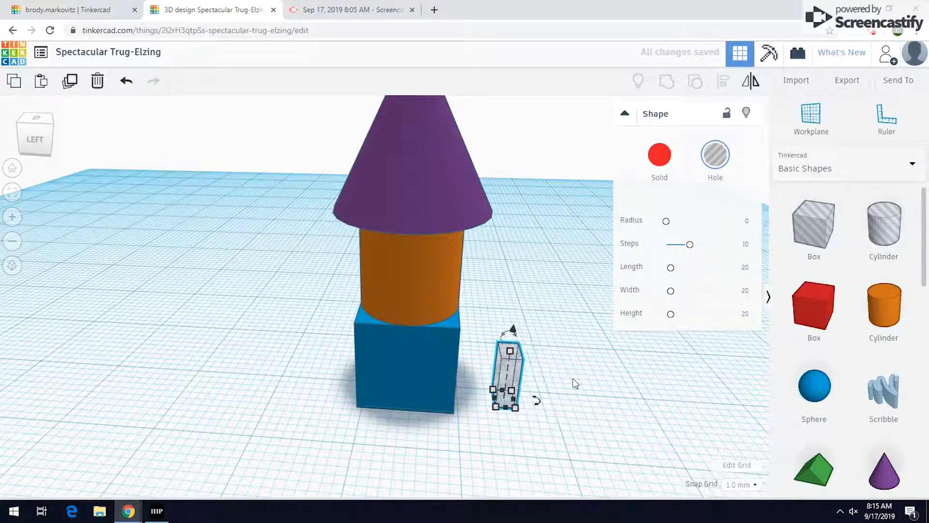
key(Left)
key(Left)
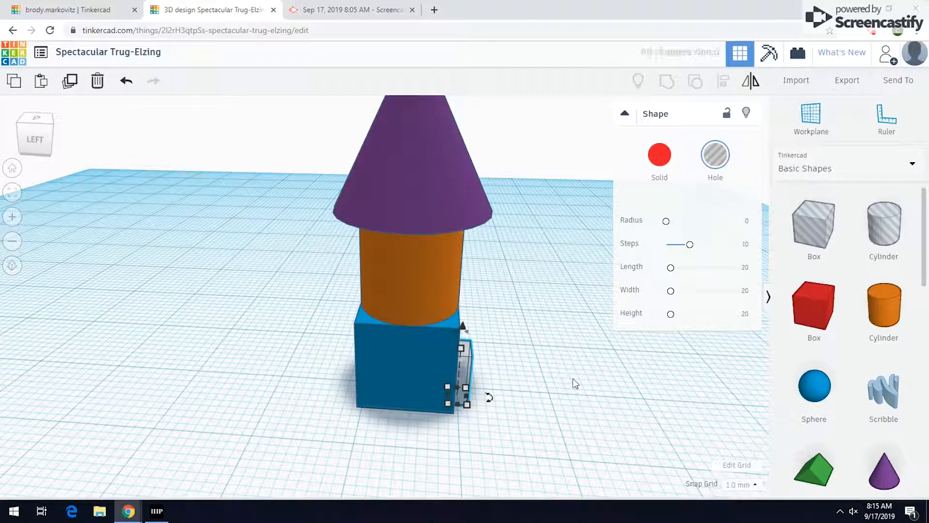
right_drag(546, 369, 316, 379)
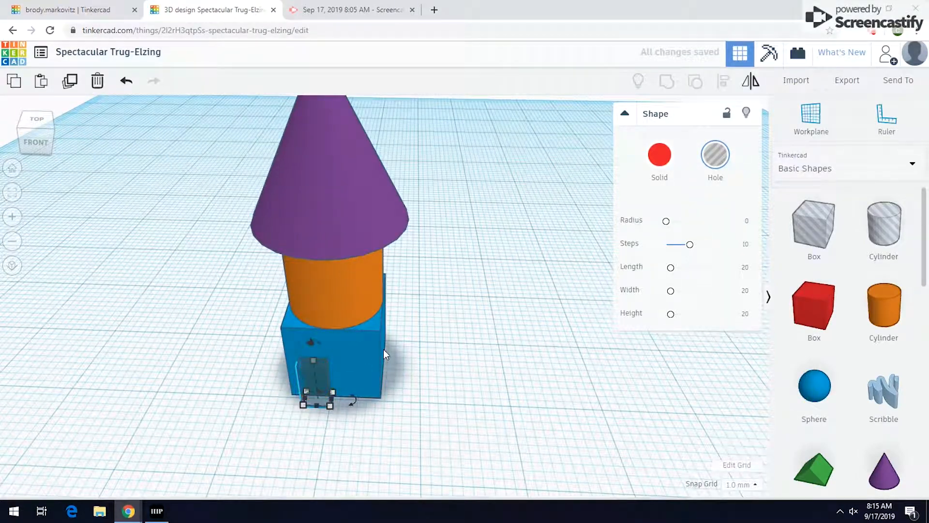
scroll(384, 350, up, 3)
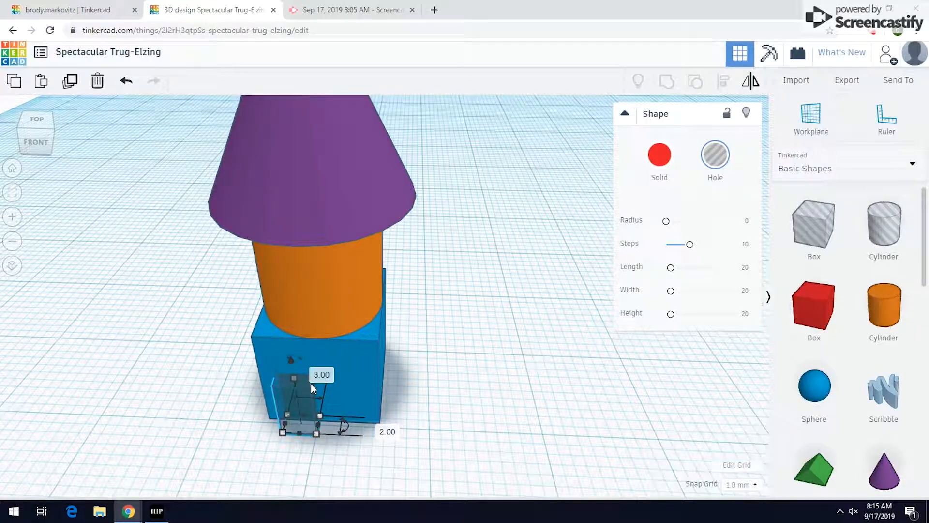
right_drag(445, 330, 445, 319)
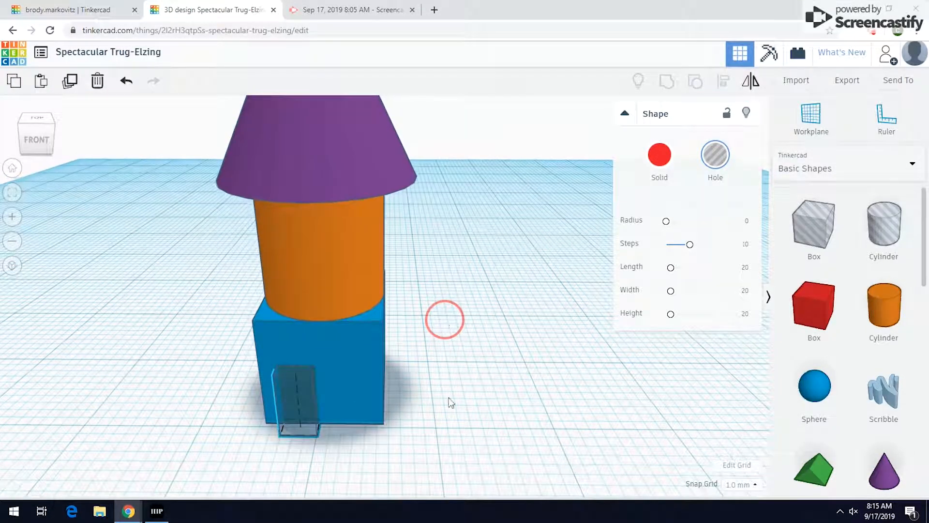
Align the hole box with the tower, centred across its width and at the middle of its height.
scroll(387, 436, down, 3)
drag(383, 436, 302, 349)
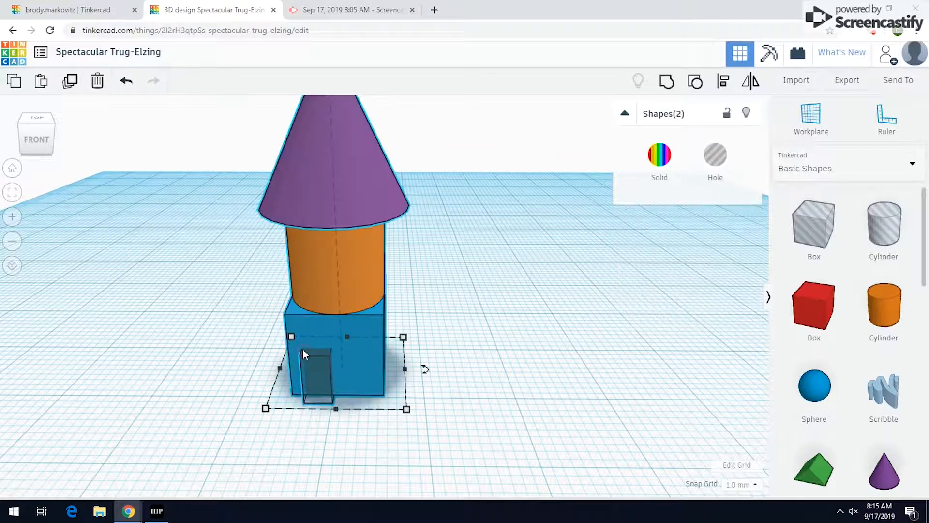
click(725, 88)
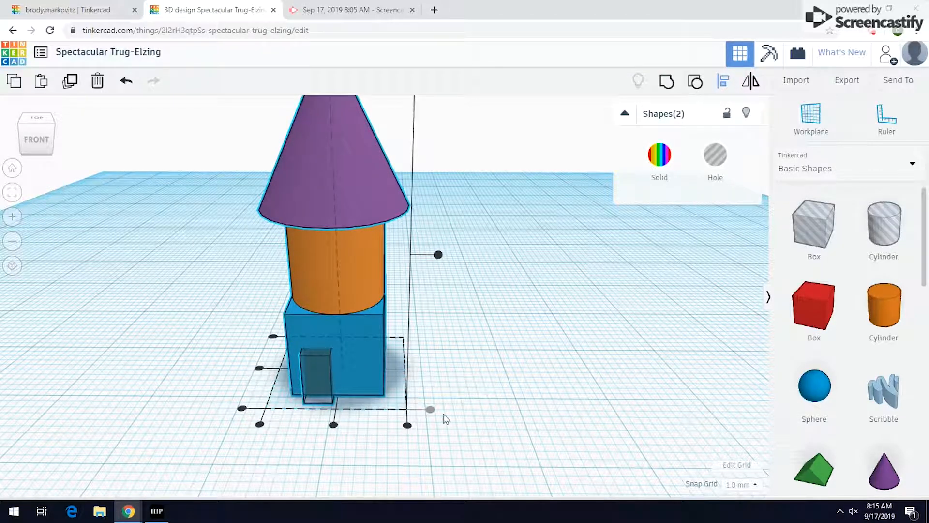
click(333, 424)
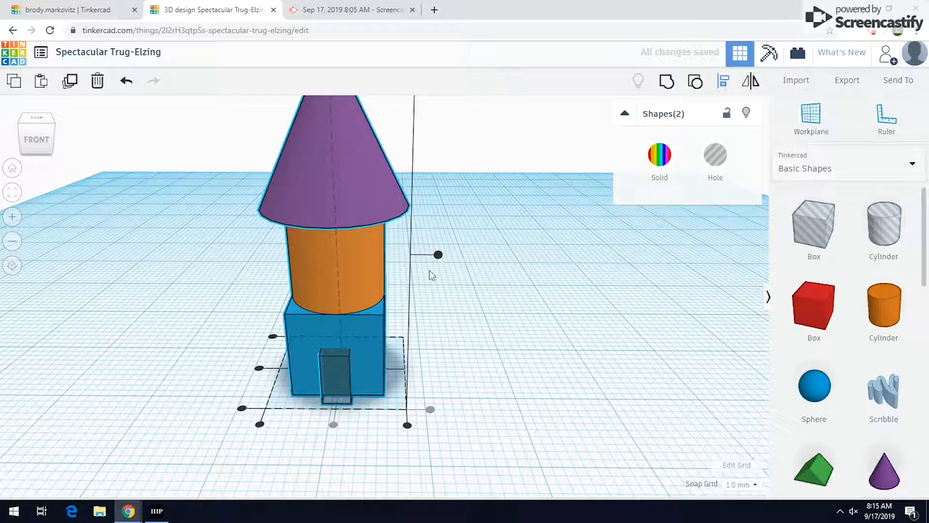
click(440, 255)
right_drag(493, 306, 527, 287)
click(527, 287)
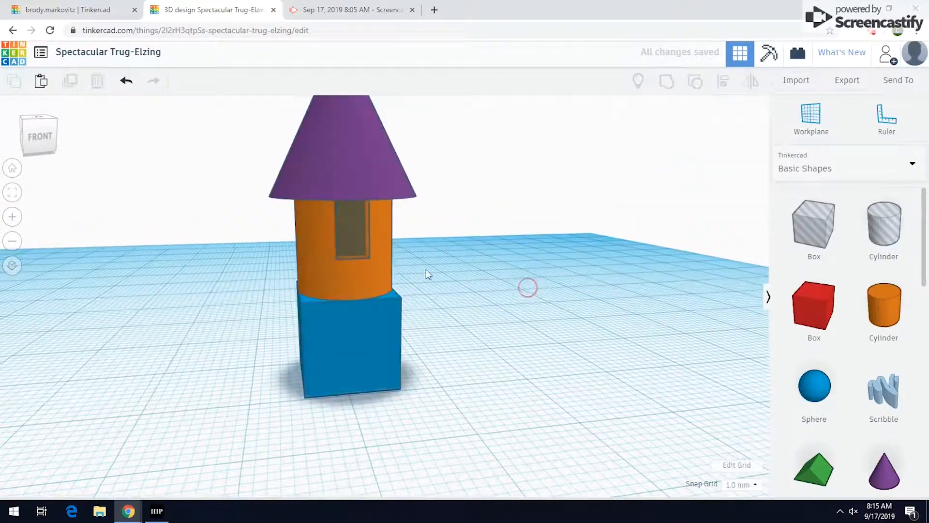
Lower the hole box by 1.5 mm on the orange cylinder, to 13 mm above the workplane.
click(353, 236)
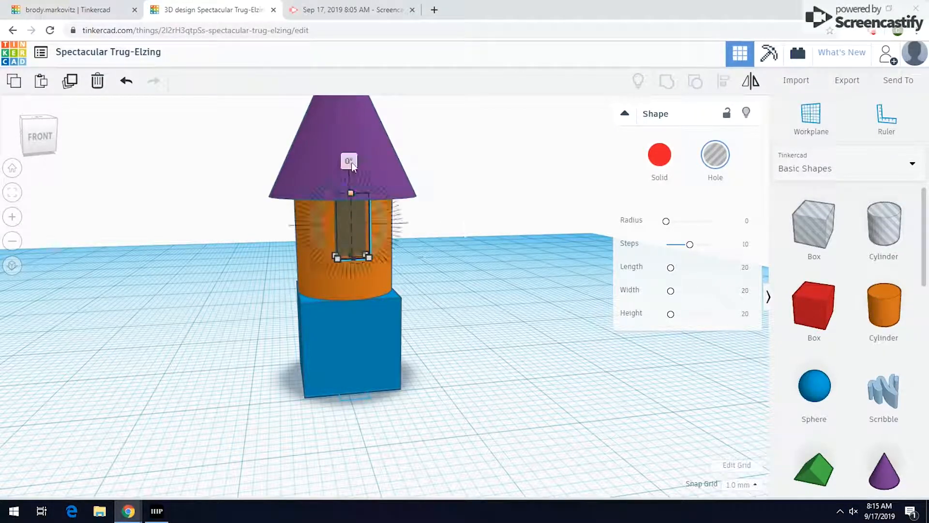
drag(350, 162, 351, 182)
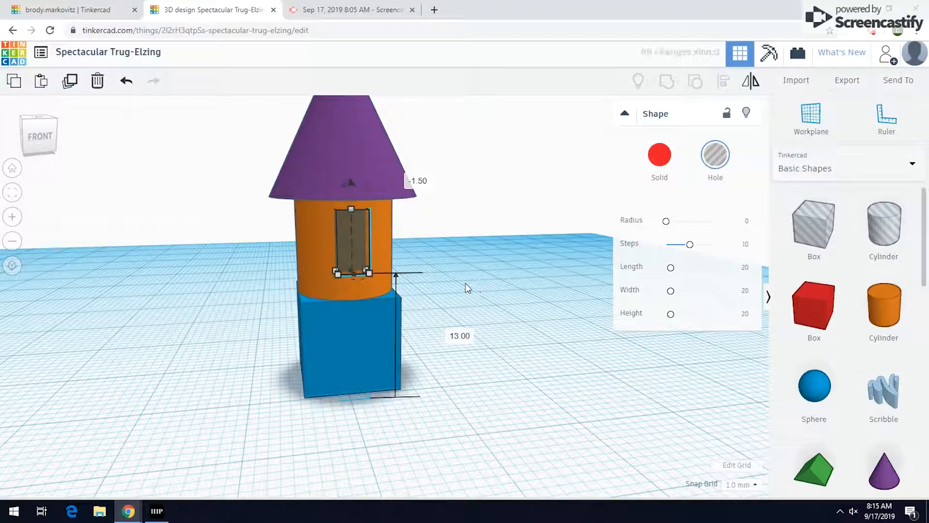
click(501, 304)
Group the hole with the tower to cut a window into the orange cylinder, and inspect the cut.
right_drag(501, 304, 577, 306)
drag(497, 372, 366, 231)
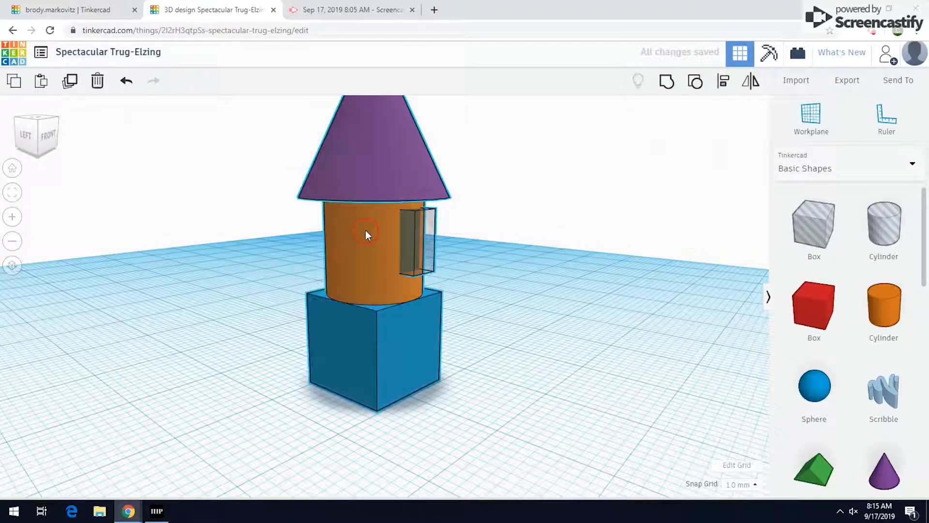
click(665, 83)
right_drag(464, 292, 373, 303)
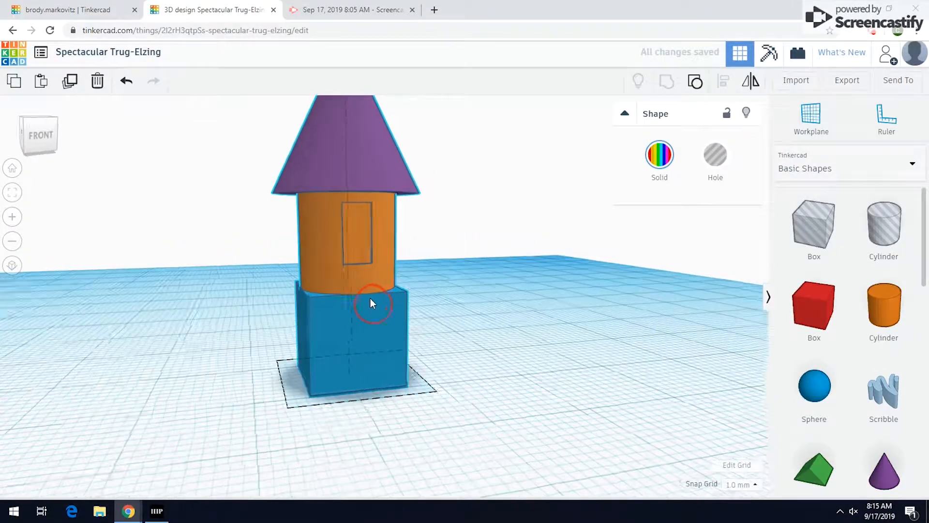
scroll(363, 244, up, 3)
right_drag(363, 244, 320, 261)
right_drag(380, 251, 472, 284)
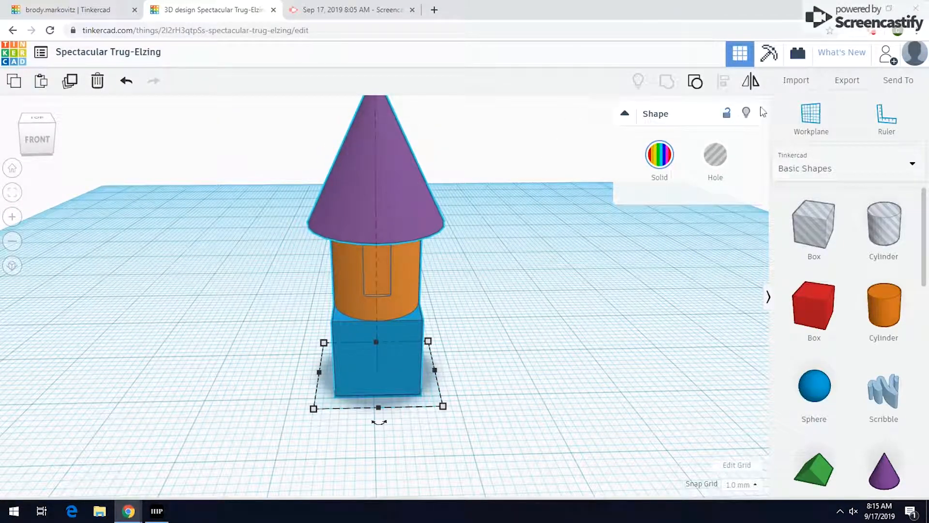
Ungroup the window cut and the tower back into separate shapes.
click(697, 83)
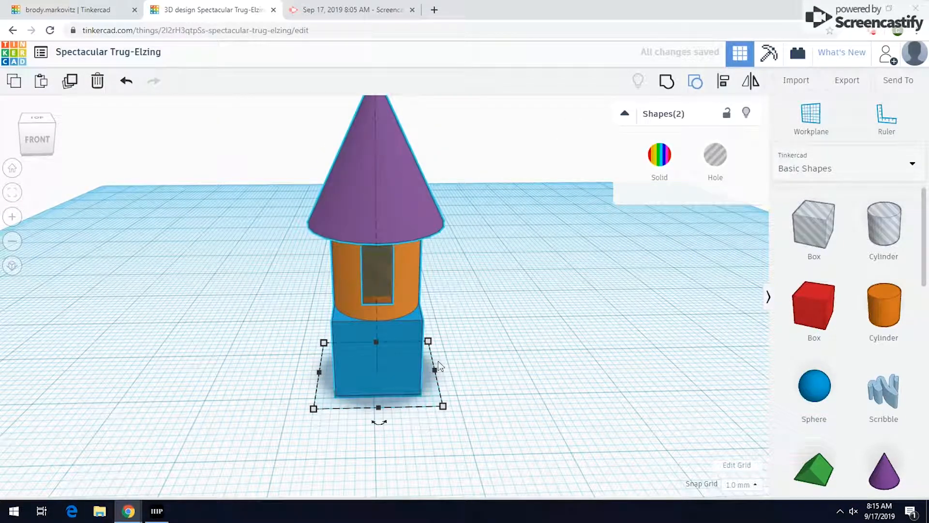
click(475, 356)
click(399, 216)
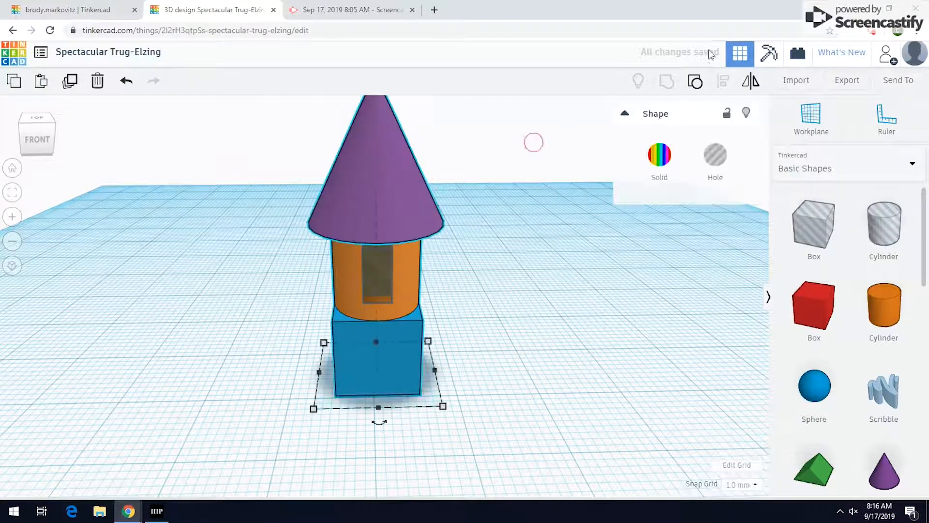
click(695, 85)
Group all four tower and hole shapes into one object and turn on Multicolor for it.
drag(516, 421, 309, 210)
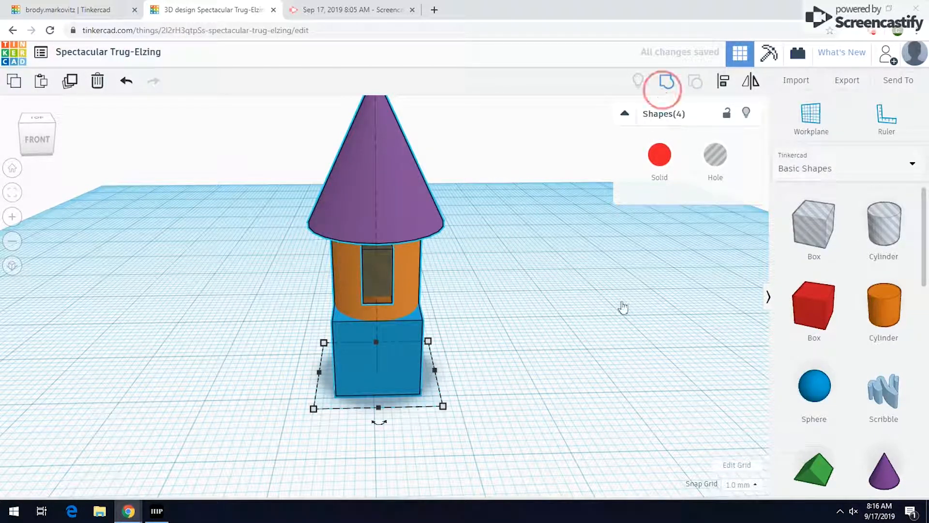
click(664, 82)
click(659, 166)
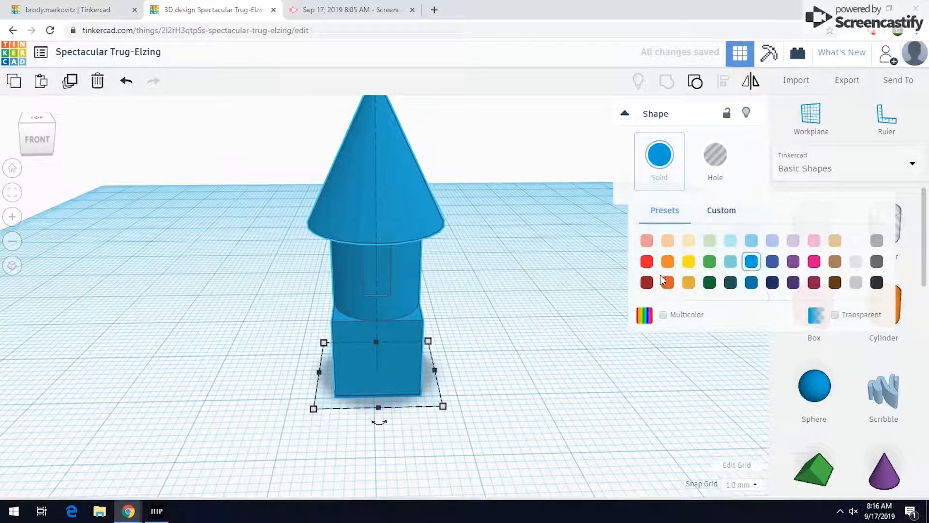
click(672, 318)
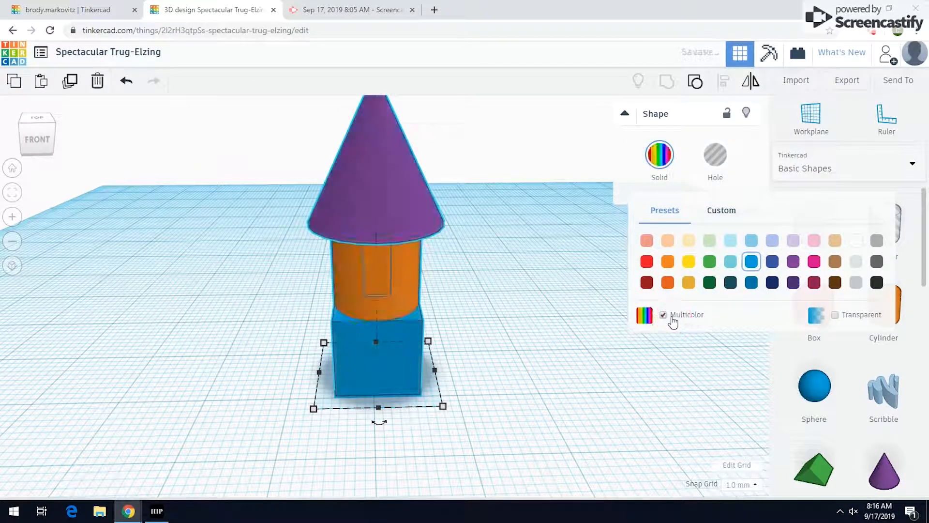
click(508, 335)
scroll(507, 336, down, 2)
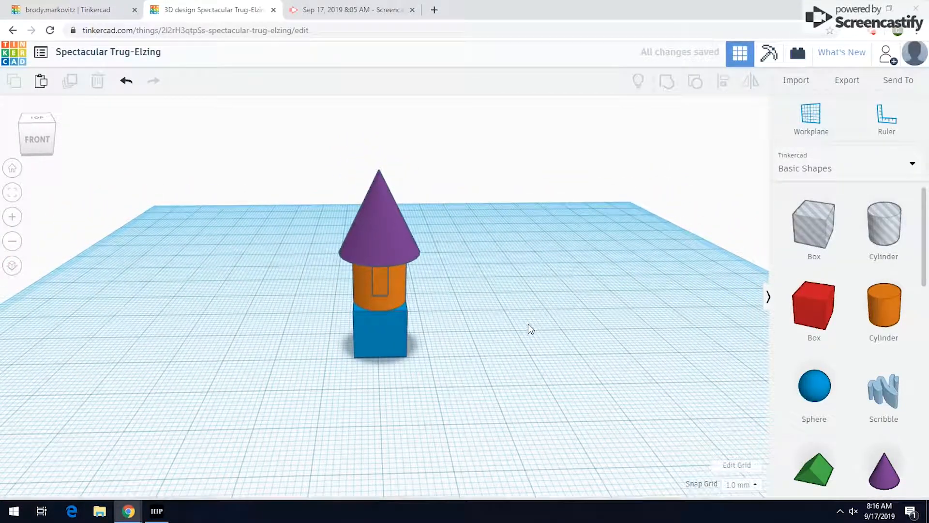
Place a BrickWall from the full shape generator collection on the workplane in front of the tower.
click(865, 165)
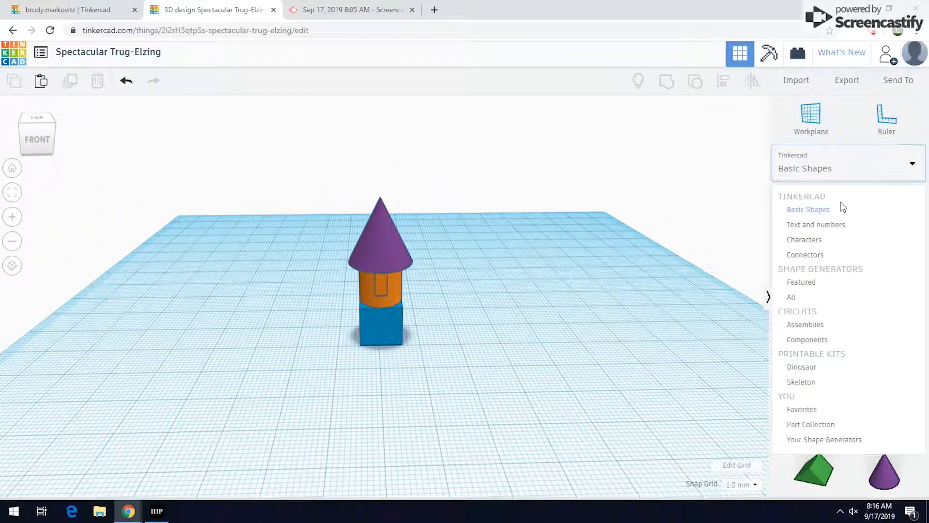
click(819, 305)
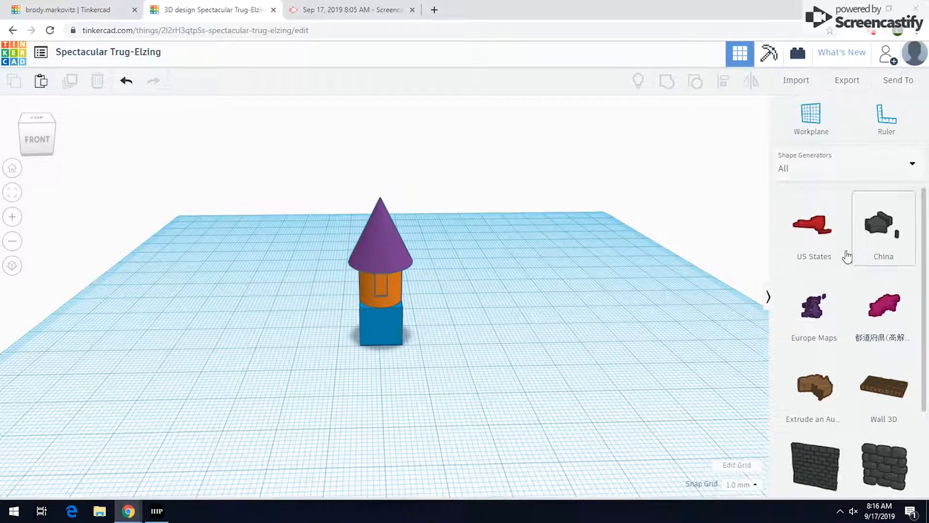
scroll(830, 269, down, 2)
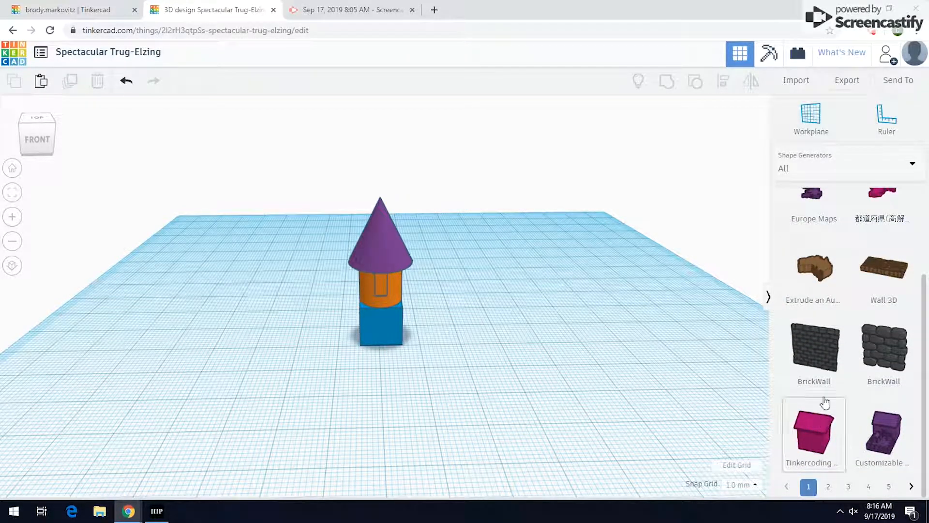
drag(828, 353, 383, 404)
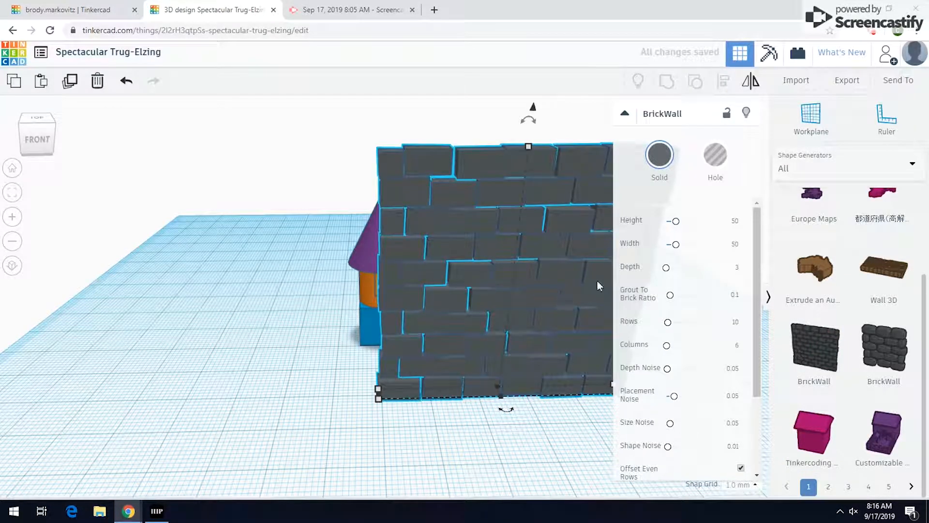
Adjust the brick wall's Height parameter and undo the last adjustment, leaving it at 118.98.
scroll(666, 290, down, 3)
scroll(667, 344, up, 3)
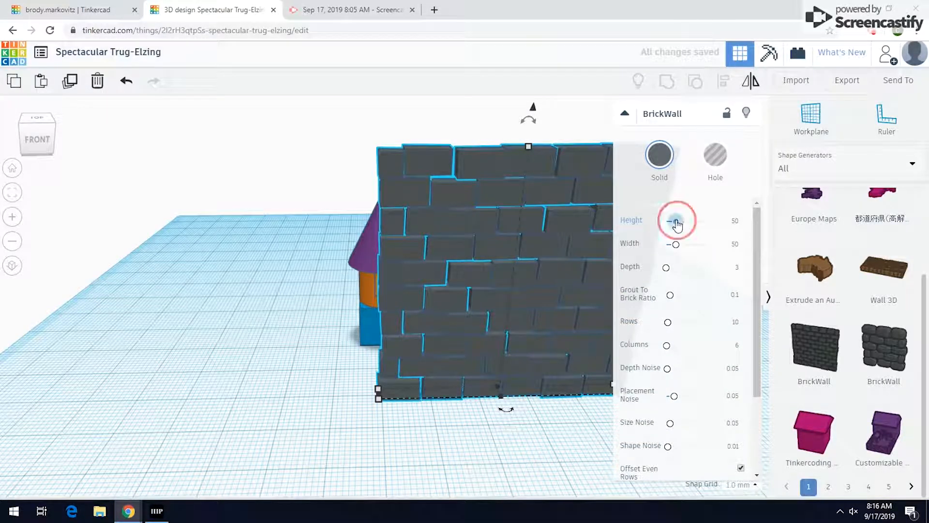
mouse_move(676, 221)
mouse_down()
mouse_move(689, 221)
mouse_move(676, 221)
mouse_up()
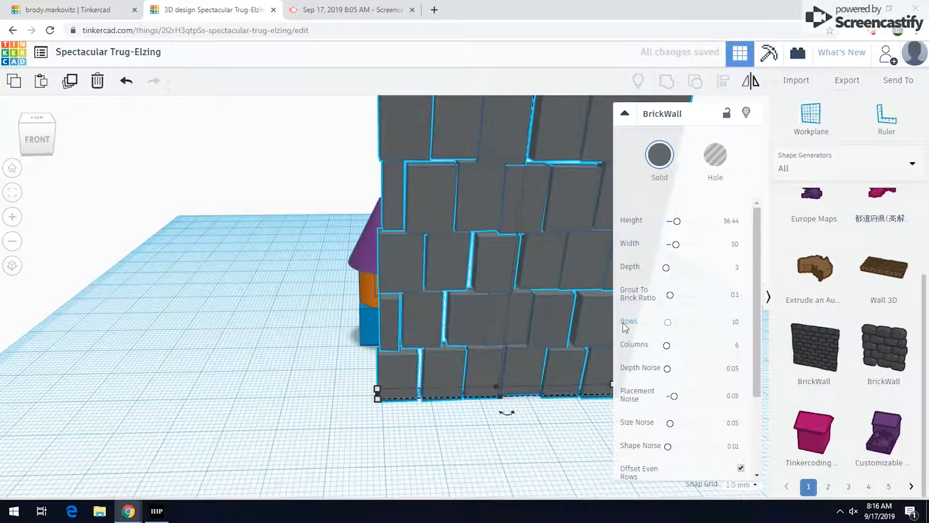
key(ctrl+z)
click(513, 322)
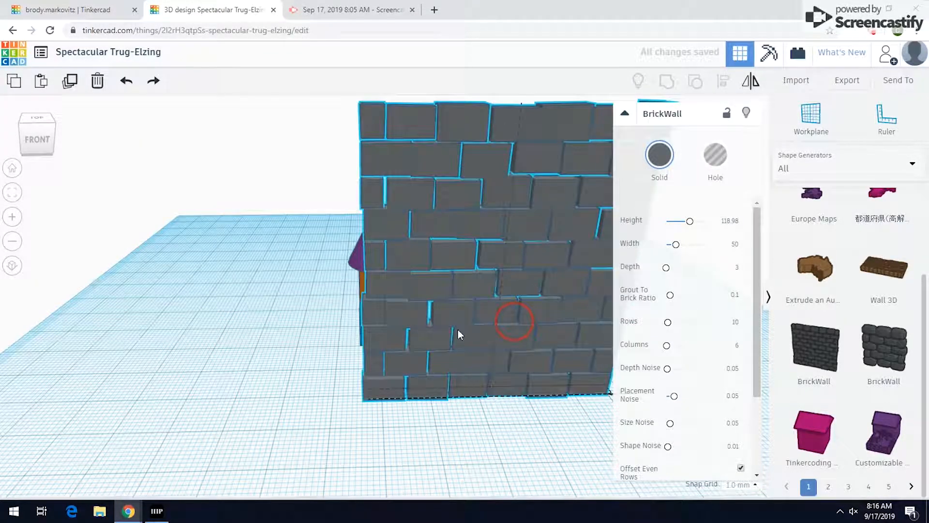
Shrink the brick wall to a low block and position it in front of the tower.
drag(468, 328, 427, 334)
drag(525, 395, 400, 390)
drag(332, 104, 329, 342)
scroll(337, 355, up, 5)
drag(372, 367, 388, 334)
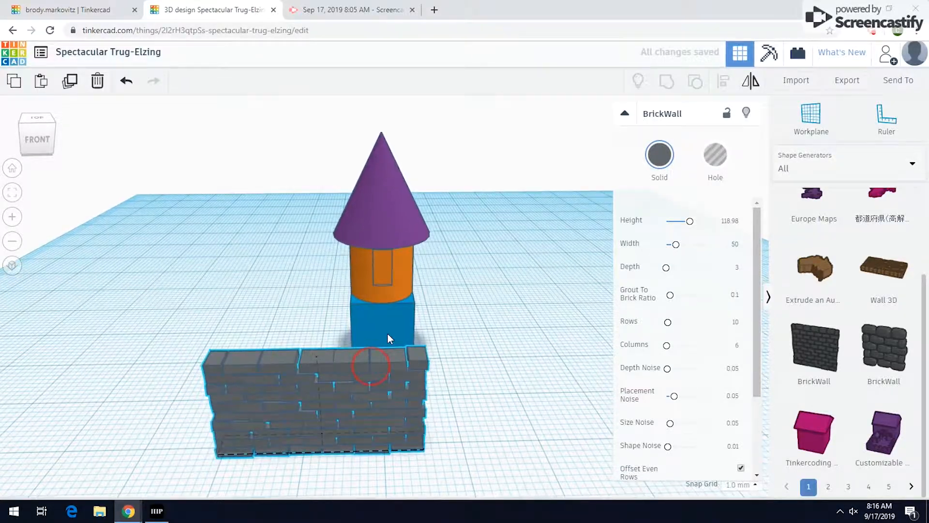
middle_drag(388, 334, 402, 296)
Set the brick wall's overall width and height to 10 mm each.
drag(447, 361, 427, 366)
click(337, 414)
text(10)
key(Return)
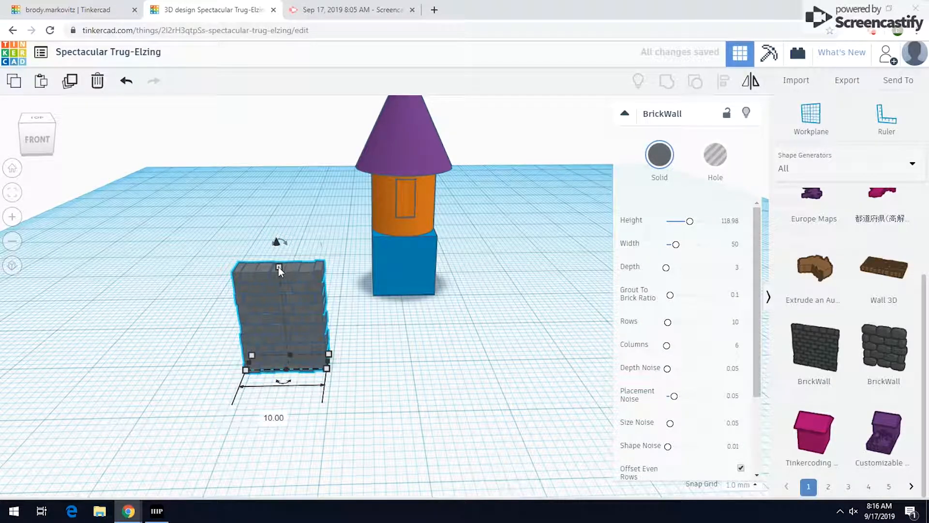
drag(279, 266, 280, 275)
click(362, 320)
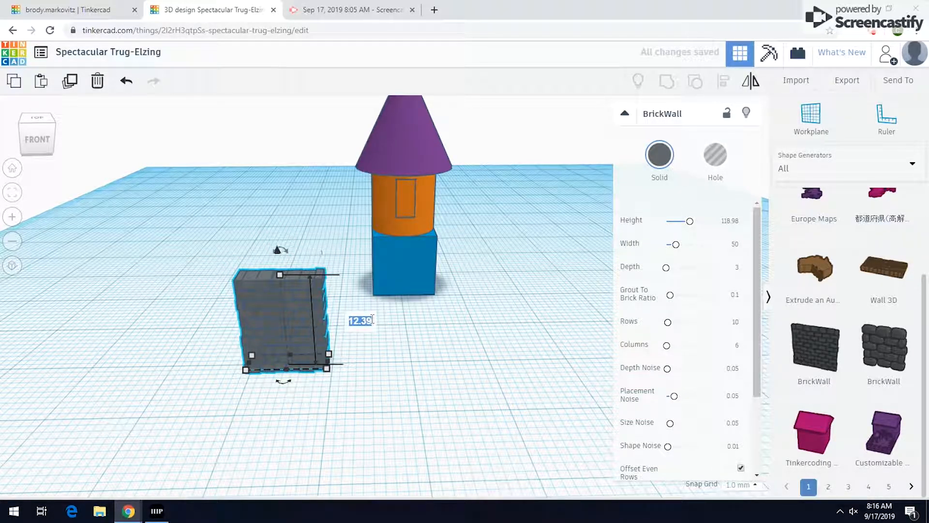
text(10)
key(Return)
Set the brick wall's thickness to 1 mm.
right_drag(293, 381, 438, 387)
drag(432, 381, 427, 377)
click(334, 415)
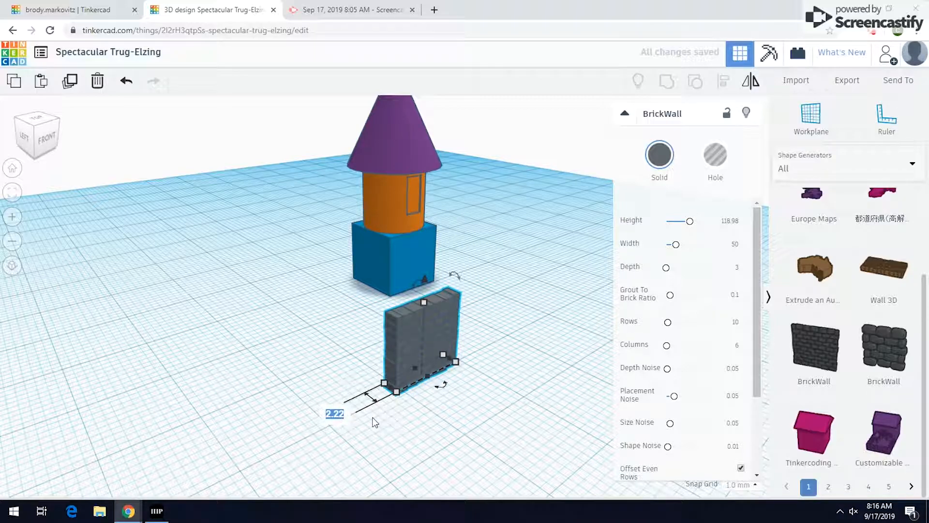
text(1)
key(Return)
Move the brick wall against the front face of the blue base box.
right_drag(449, 322, 365, 334)
drag(303, 339, 444, 247)
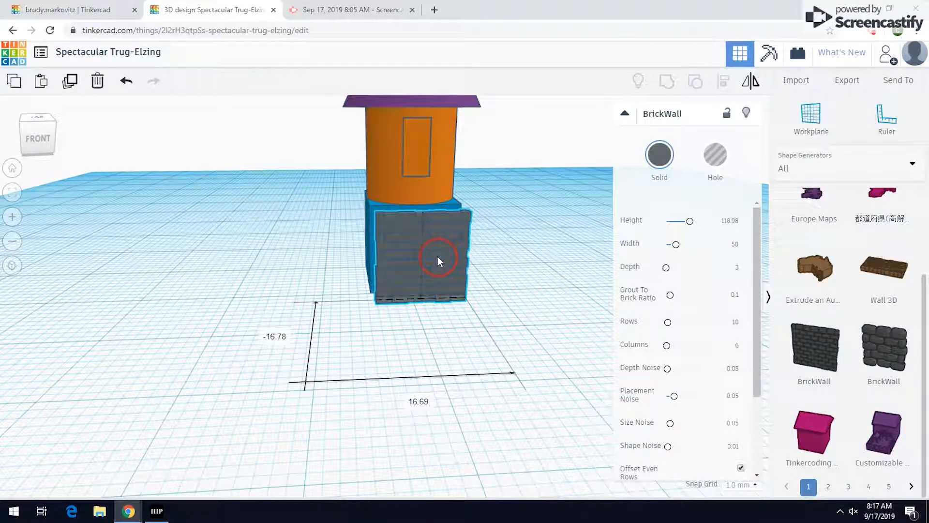
scroll(516, 260, up, 5)
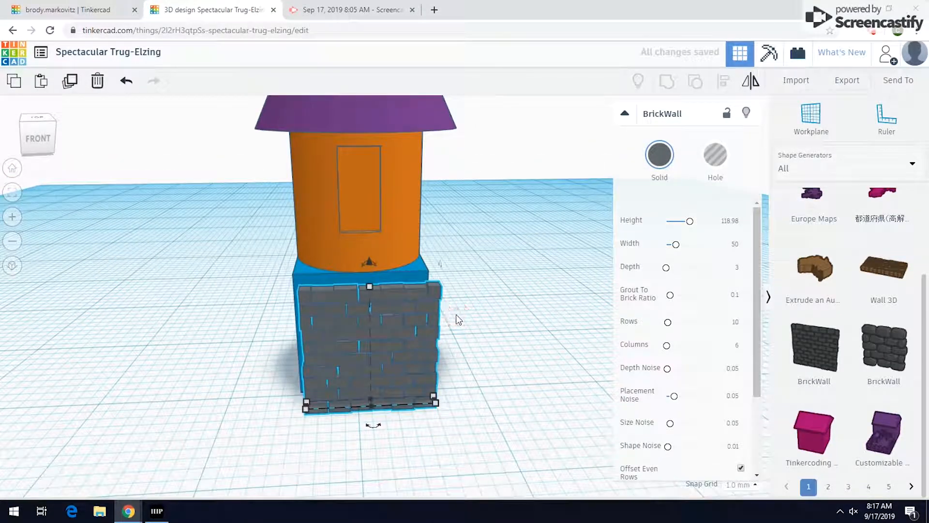
Set the wall's grout to brick ratio to 0.08 and its rows to 14, and restore its overall height to 10 mm.
drag(671, 299, 667, 328)
drag(364, 118, 349, 288)
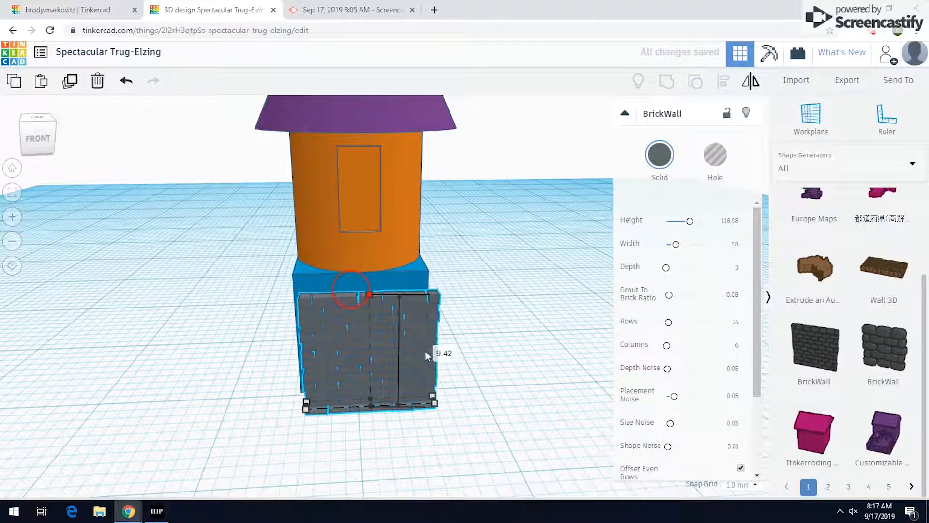
click(459, 353)
text(10)
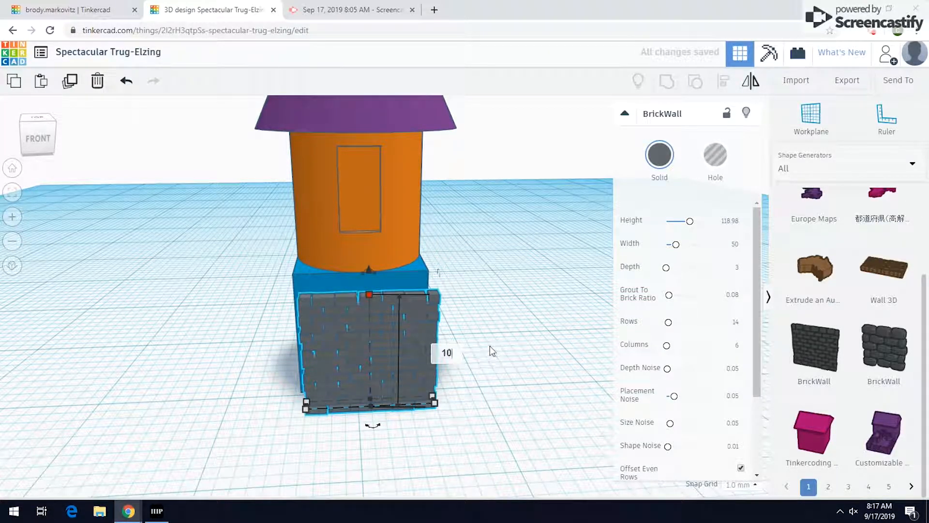
key(Return)
Try 17 columns and a depth noise of 0.2 on the brick wall, and undo these changes.
drag(667, 346, 671, 369)
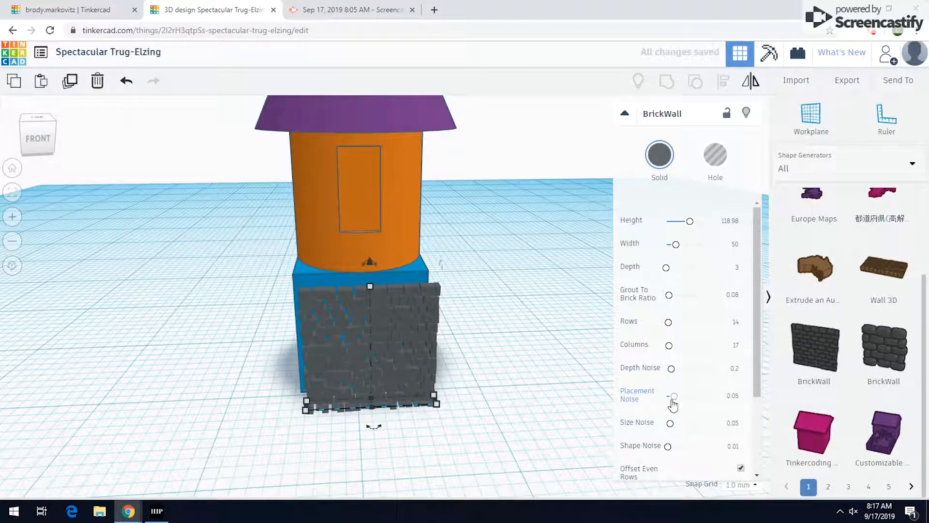
scroll(670, 359, down, 3)
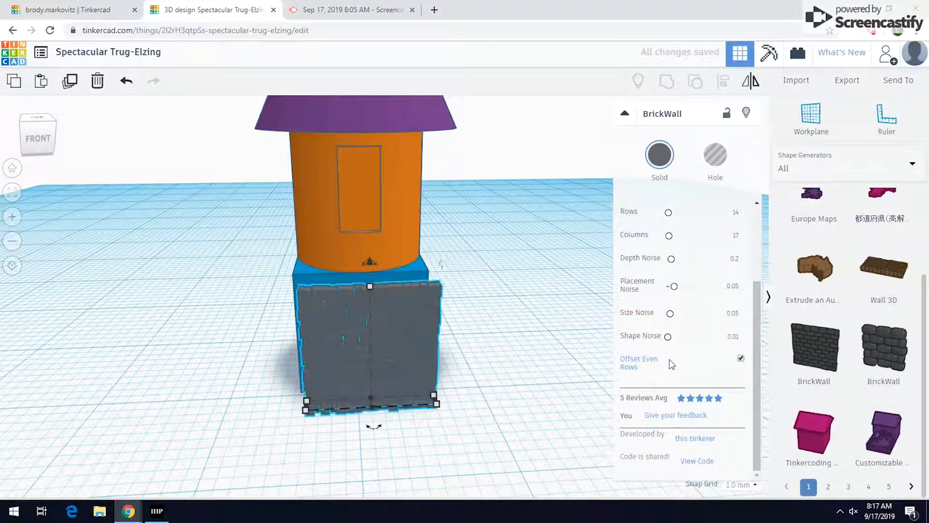
scroll(670, 359, up, 3)
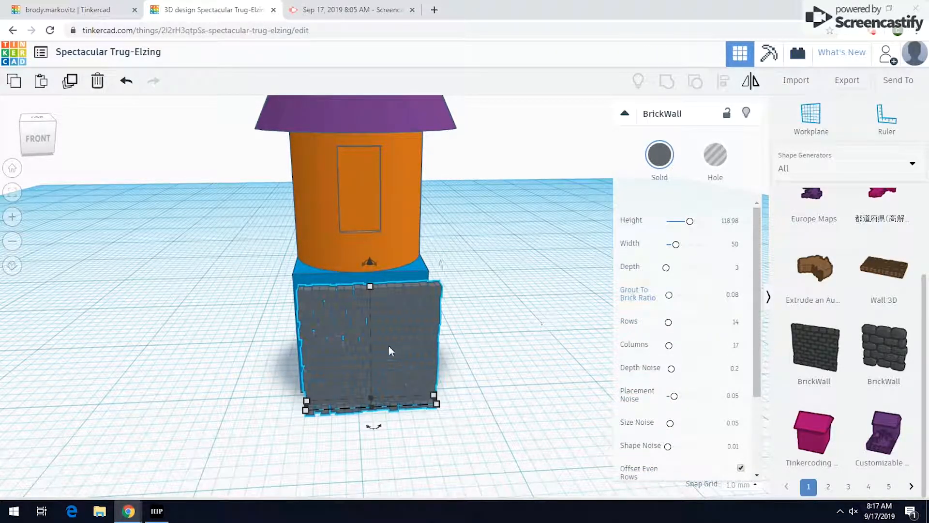
key(ctrl+z)
key(ctrl+z)
key(ctrl+z)
Align the brick wall to the tower's centre along the width of the base's front face.
drag(400, 357, 391, 344)
right_drag(473, 364, 444, 373)
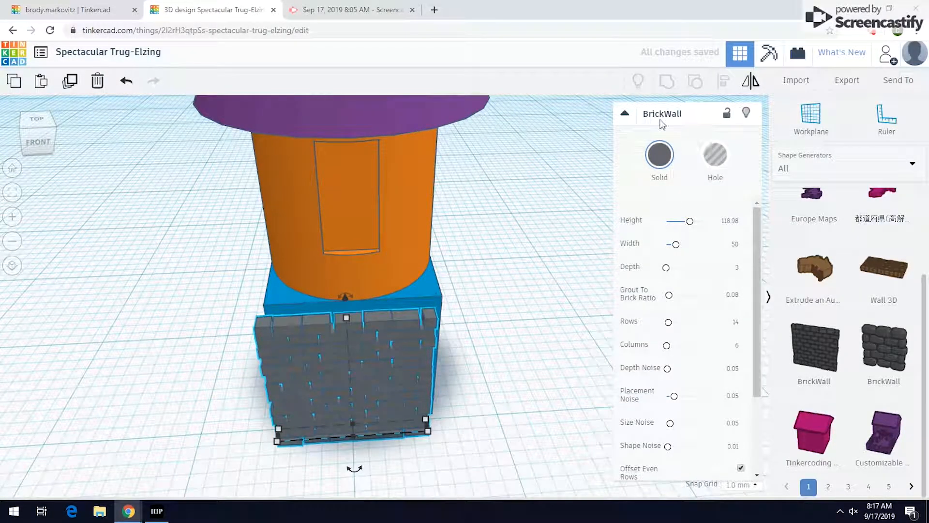
drag(500, 424, 376, 280)
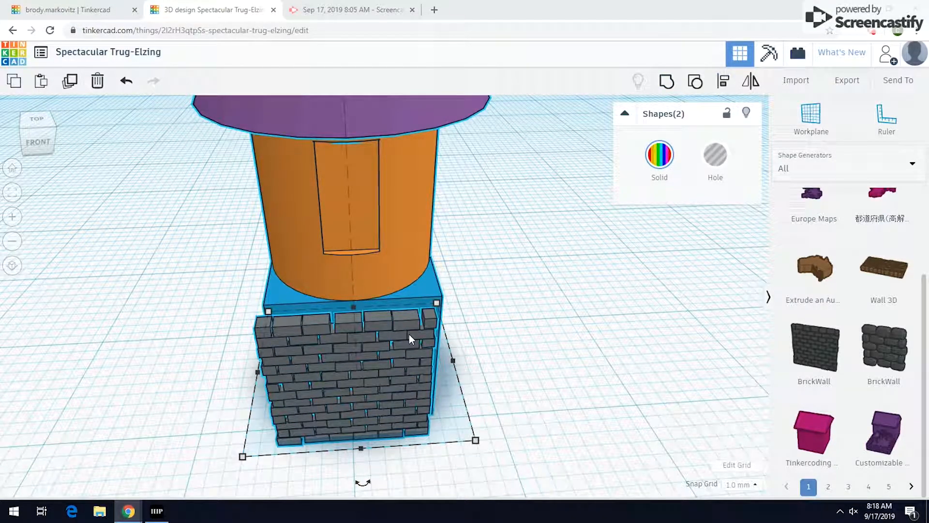
scroll(408, 335, down, 2)
click(723, 81)
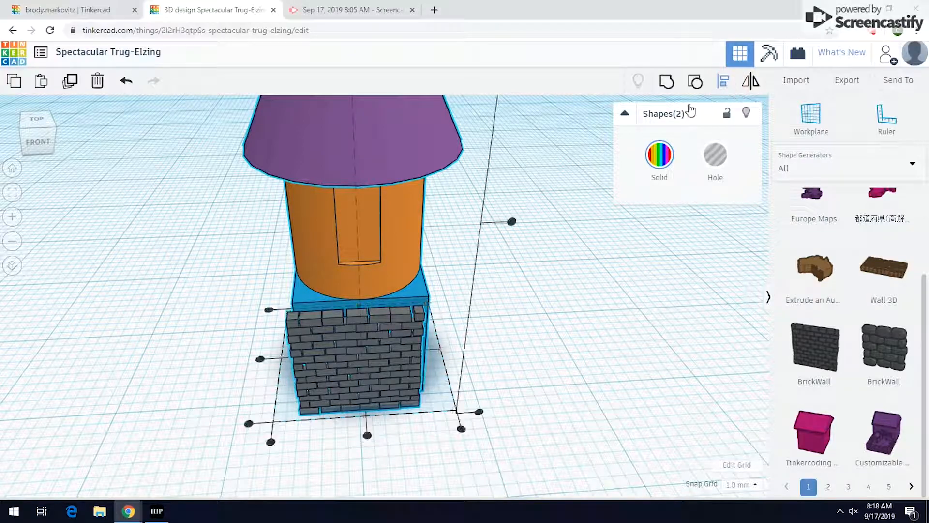
click(368, 434)
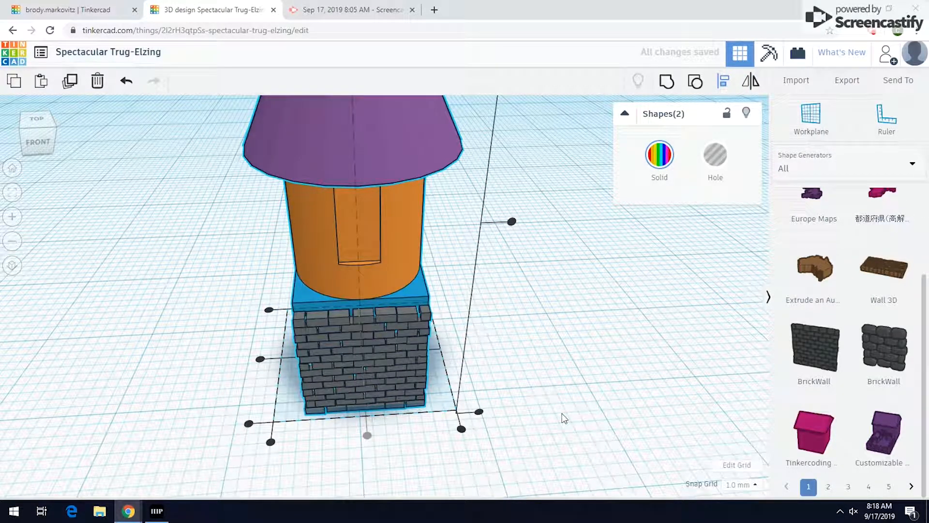
click(437, 378)
click(409, 367)
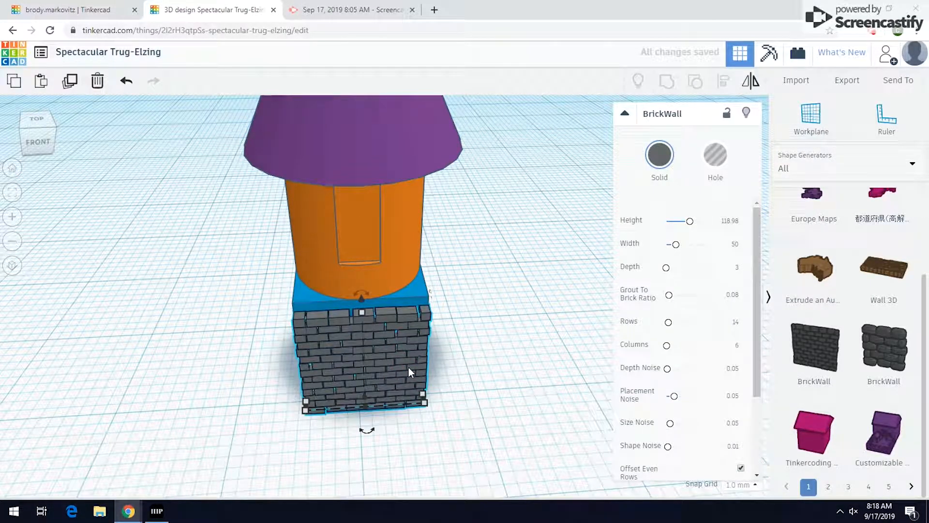
Try grouping the front brick wall with the tower, and ungroup them again.
click(499, 346)
right_drag(486, 368, 508, 387)
drag(508, 385, 339, 304)
click(670, 90)
mouse_move(555, 371)
right_down()
mouse_move(699, 364)
mouse_move(552, 357)
right_up()
click(696, 81)
click(486, 376)
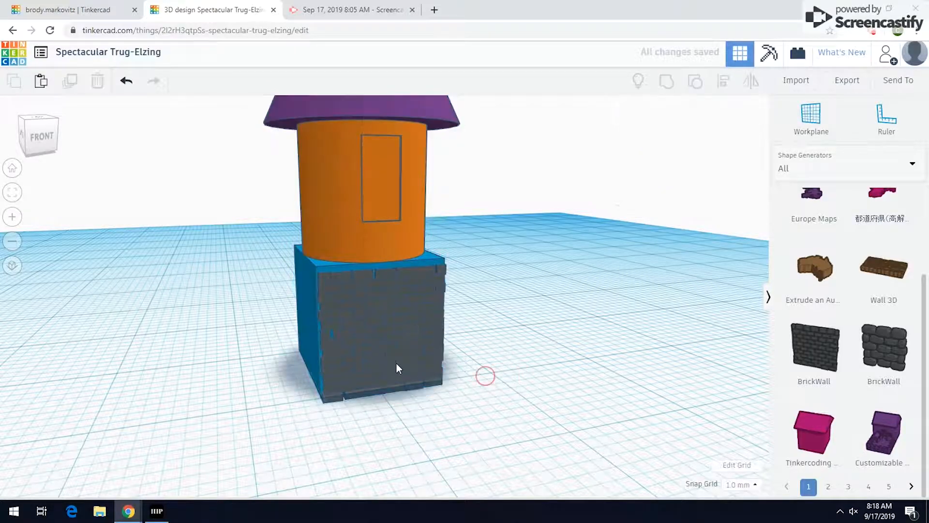
Duplicate the front brick wall and place the turned copy against the back face of the blue base.
click(390, 300)
drag(380, 240, 382, 224)
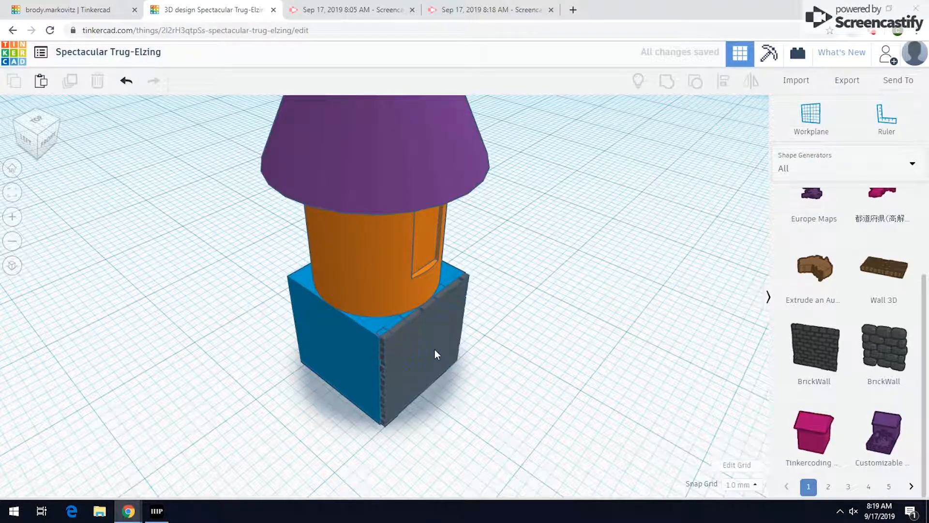
click(430, 346)
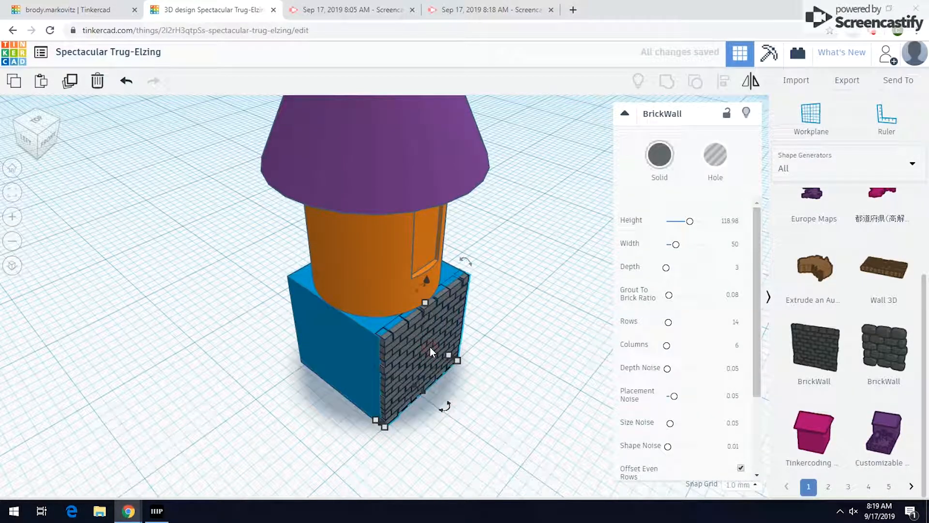
click(516, 352)
click(443, 407)
drag(444, 409, 393, 371)
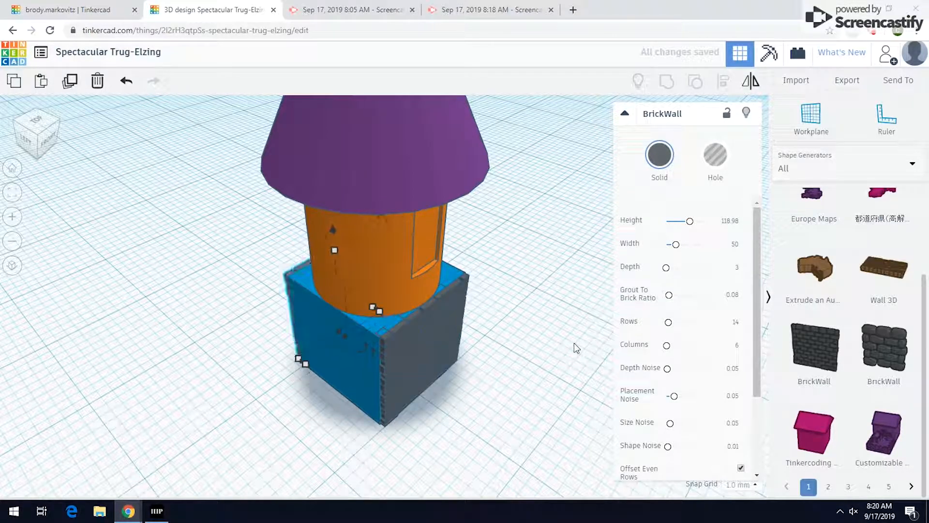
click(501, 393)
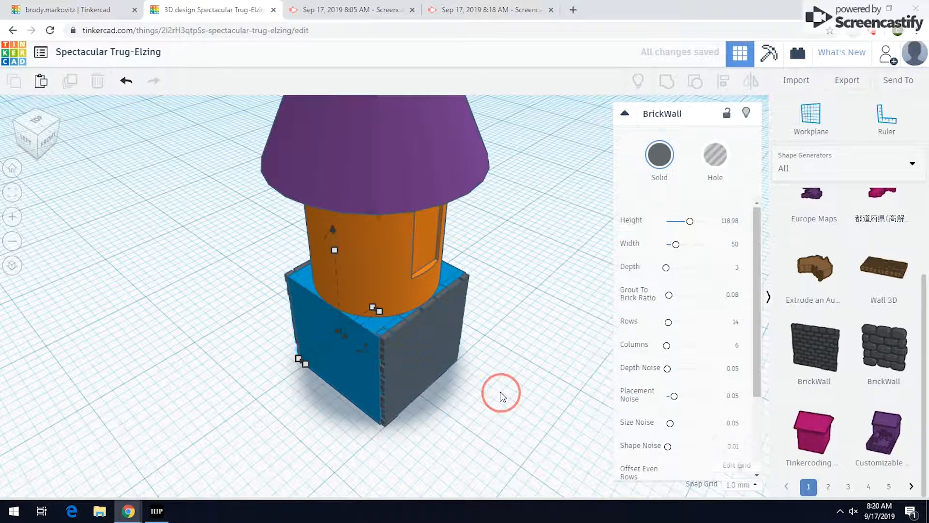
Duplicate the front and back brick walls together and rotate the copies -90° onto the base's two side faces.
click(420, 366)
right_drag(384, 369, 544, 368)
shift+click(367, 341)
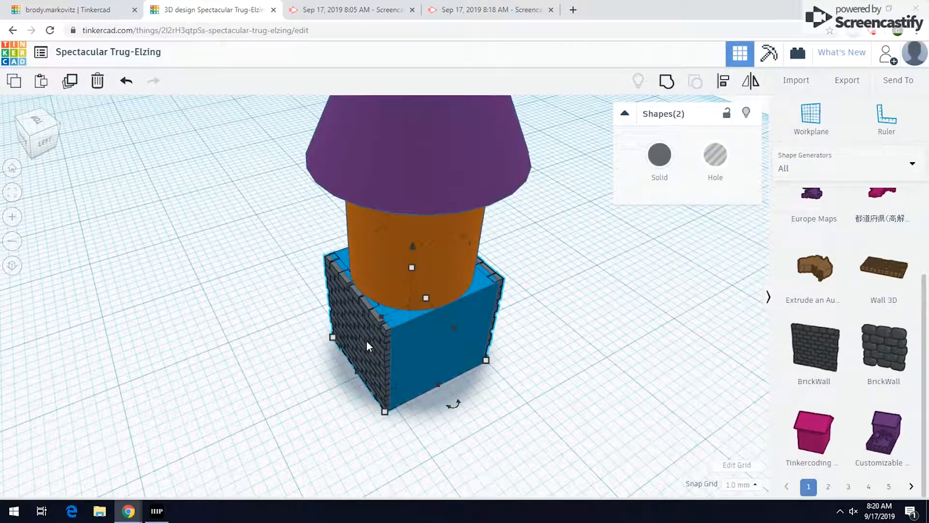
right_drag(618, 275, 404, 281)
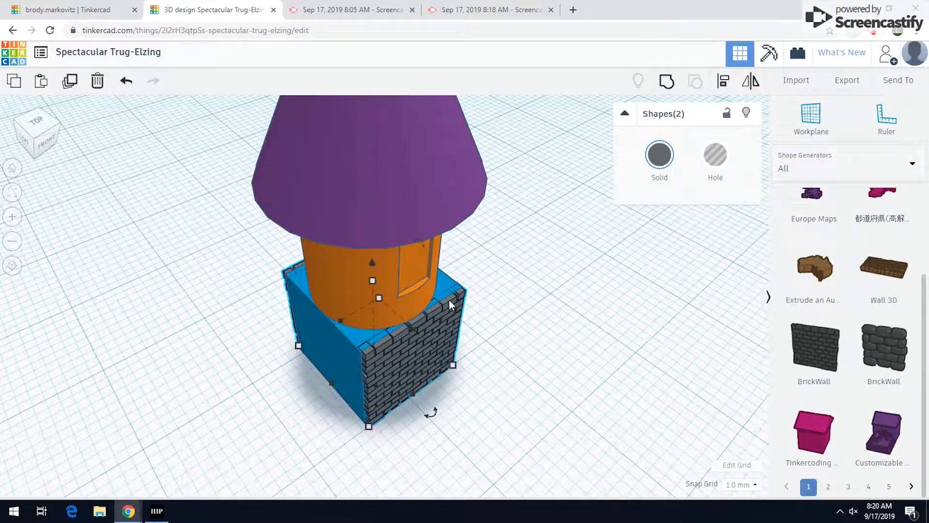
key(ctrl+d)
drag(431, 412, 429, 327)
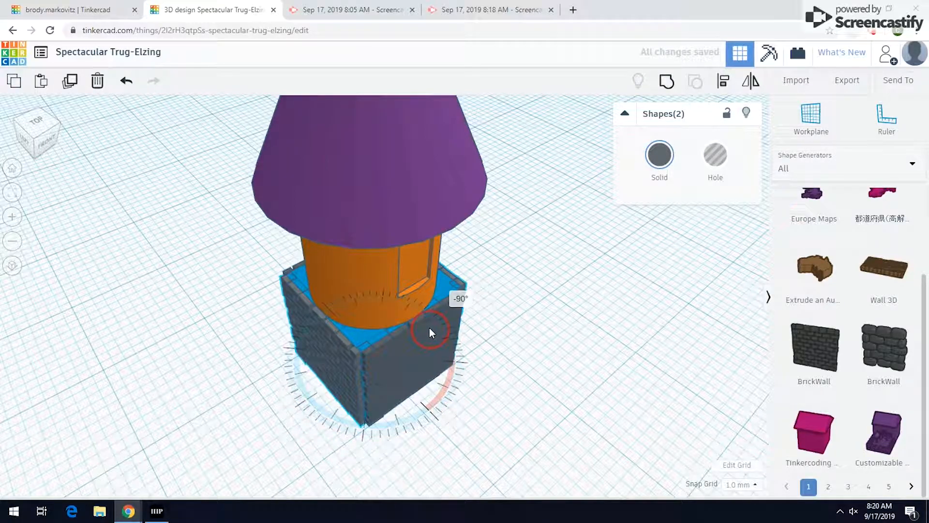
click(520, 353)
Group the tower with its four brick walls and keep the group multicolor.
right_drag(519, 353, 468, 369)
drag(562, 416, 260, 251)
click(667, 82)
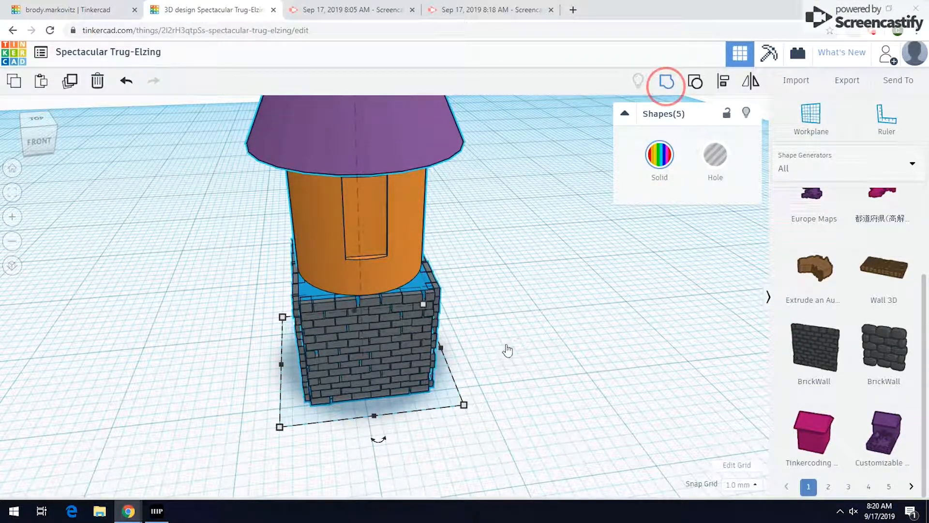
scroll(502, 340, down, 1)
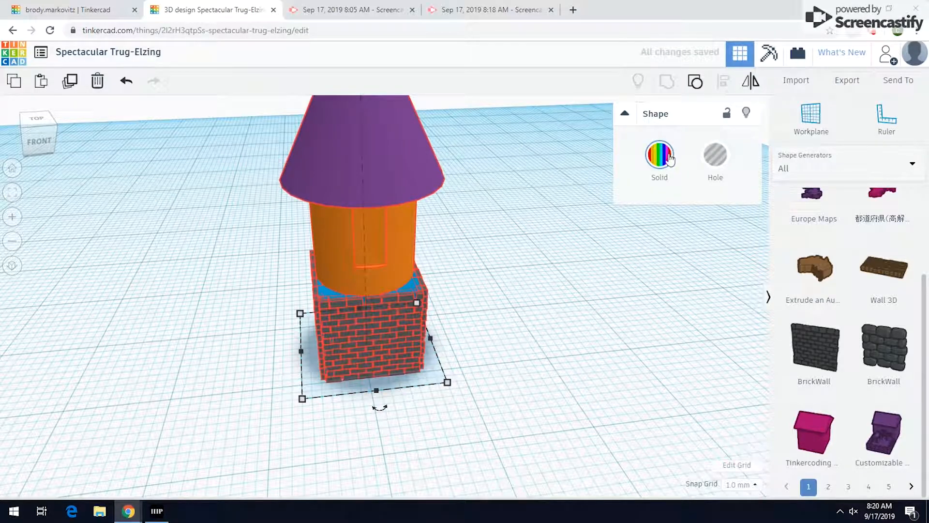
click(670, 157)
click(664, 315)
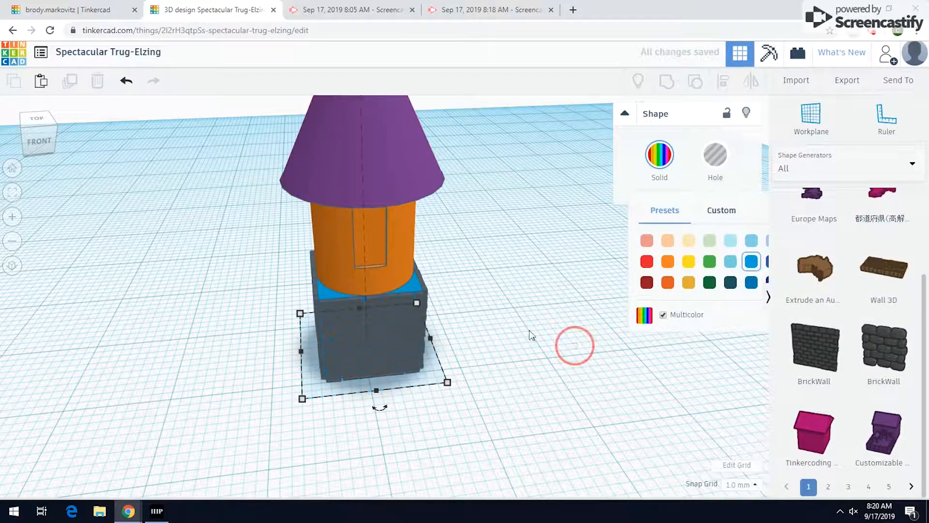
click(575, 349)
right_drag(576, 319, 531, 313)
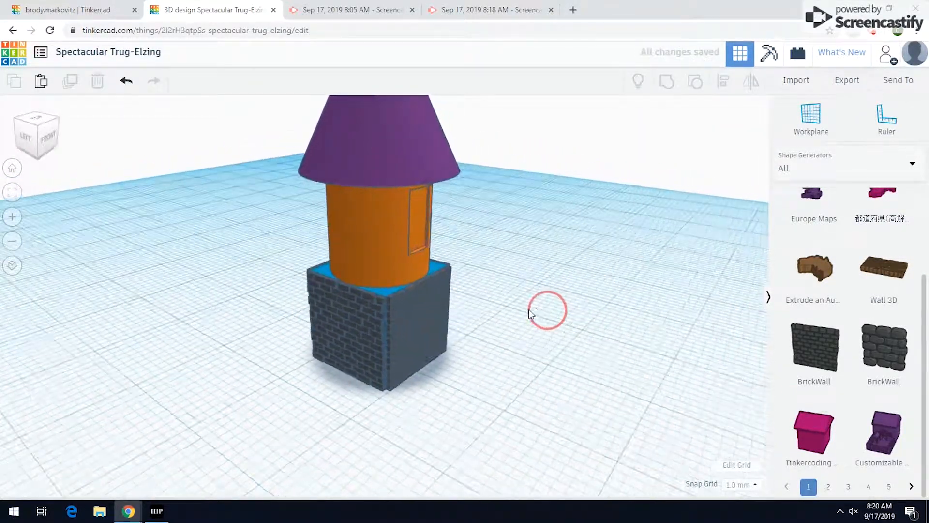
scroll(529, 310, down, 5)
right_drag(479, 313, 747, 333)
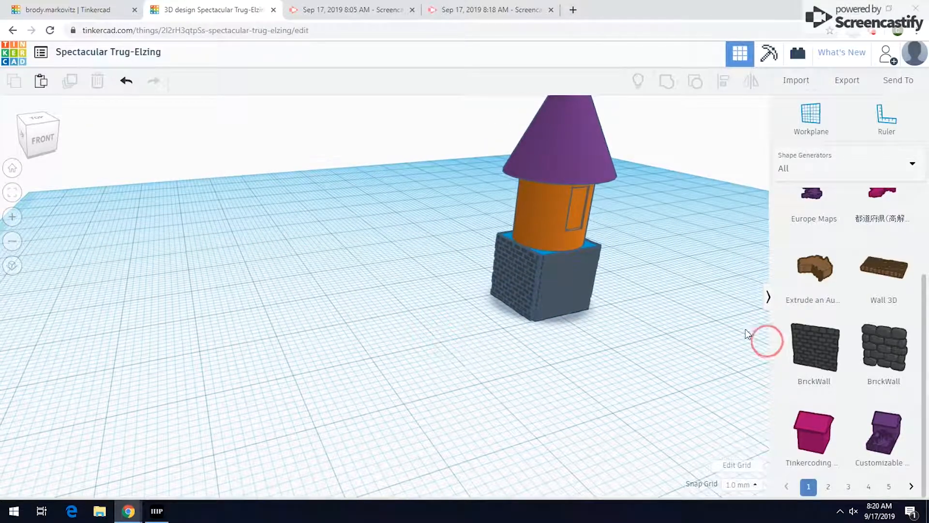
Ungroup the tower and place a copy of its front brick wall on the open workplane in front of the tower.
click(550, 293)
click(695, 85)
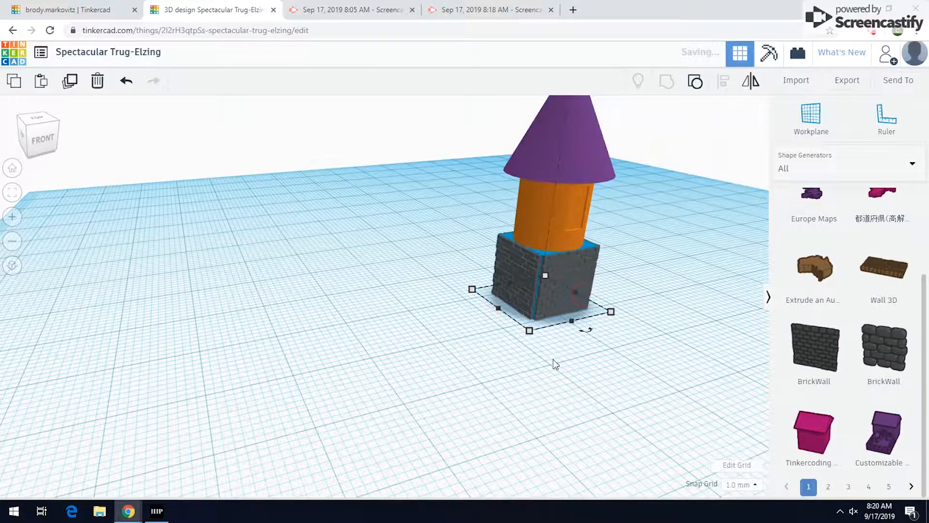
click(578, 352)
drag(570, 276, 332, 363)
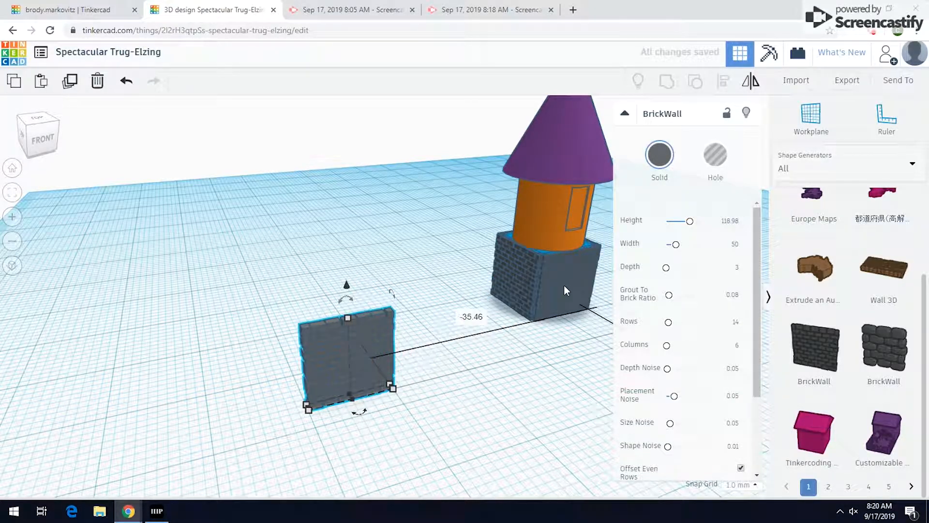
Group the tower with its four brick walls again, and move the loose brick wall farther away from it.
drag(594, 344, 516, 210)
click(666, 81)
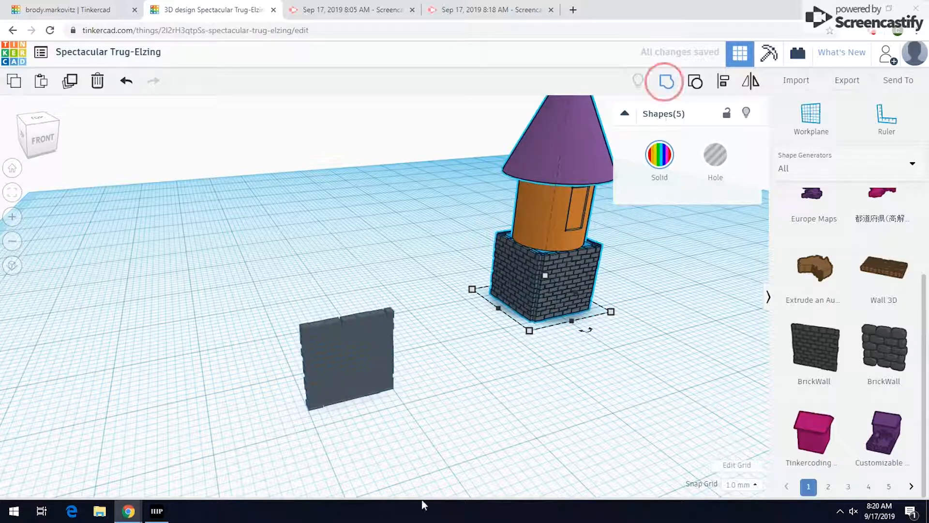
right_drag(400, 428, 368, 400)
drag(368, 400, 307, 430)
right_drag(267, 440, 382, 435)
scroll(410, 437, up, 2)
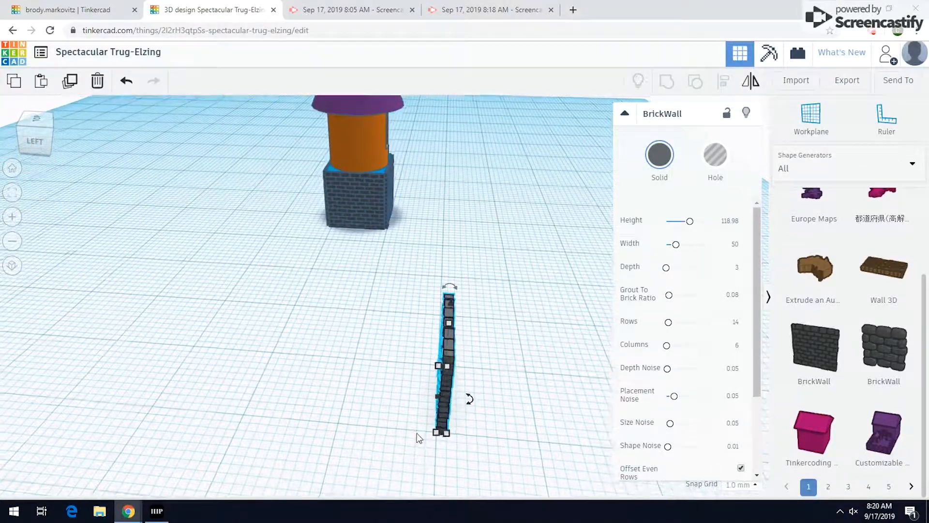
scroll(426, 416, down, 2)
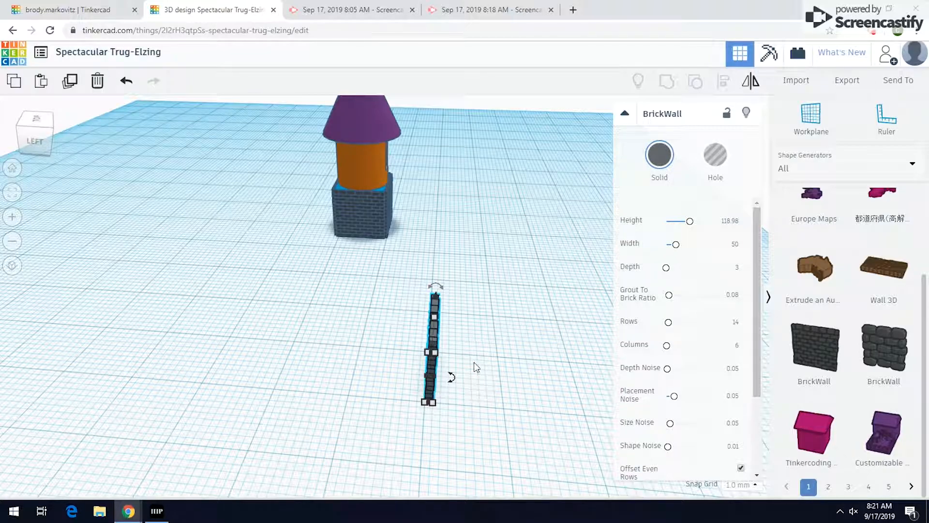
Create a second loose brick wall turned 180° from the first and move it away so the two face each other.
click(461, 360)
click(435, 368)
drag(452, 377, 406, 374)
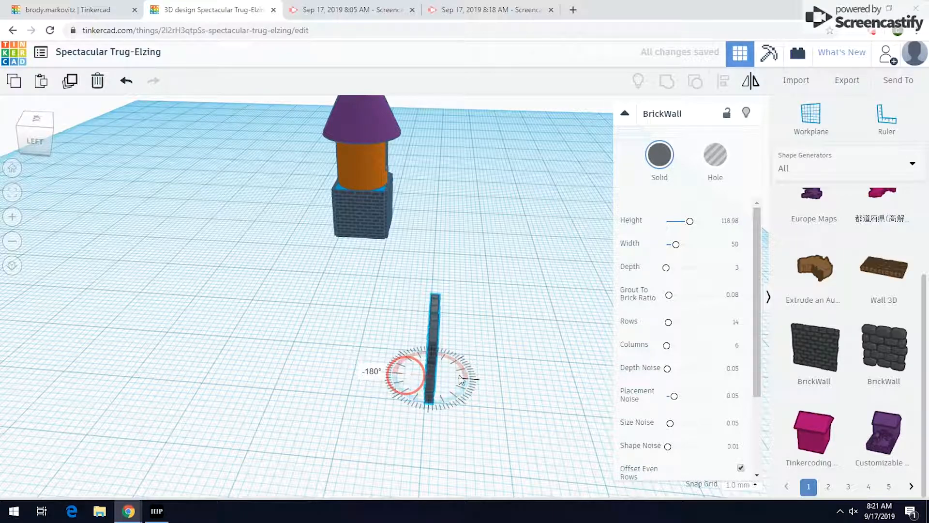
key(ctrl+v)
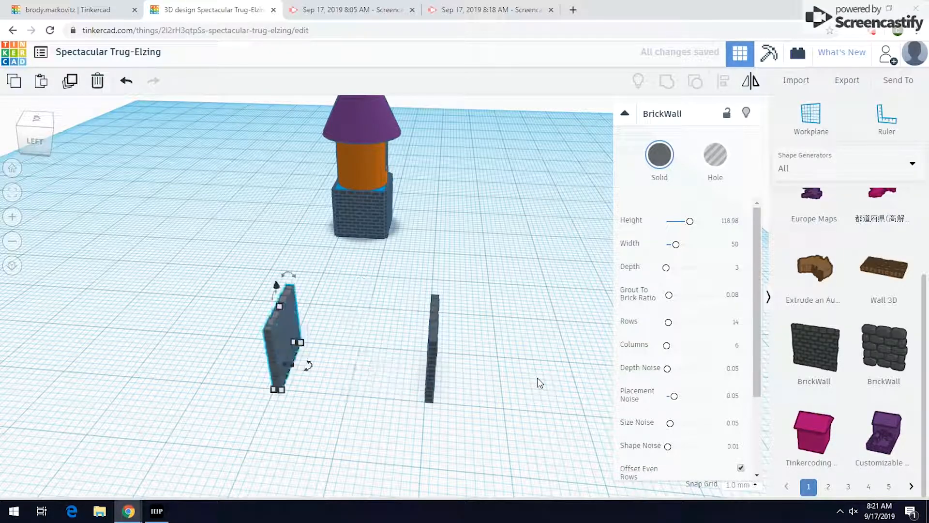
key(shift+Left)
key(Left)
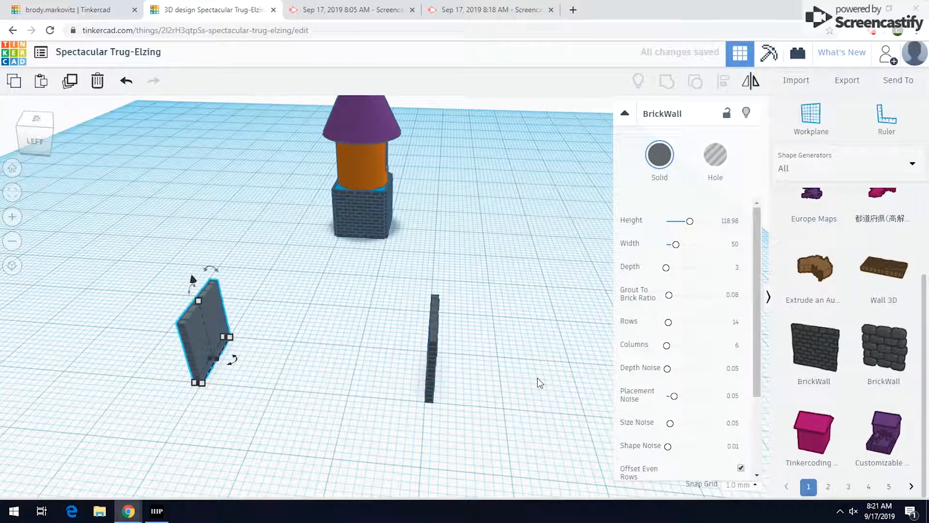
Duplicate the two facing brick walls together and rotate the copies slightly around their shared centre.
shift+click(436, 352)
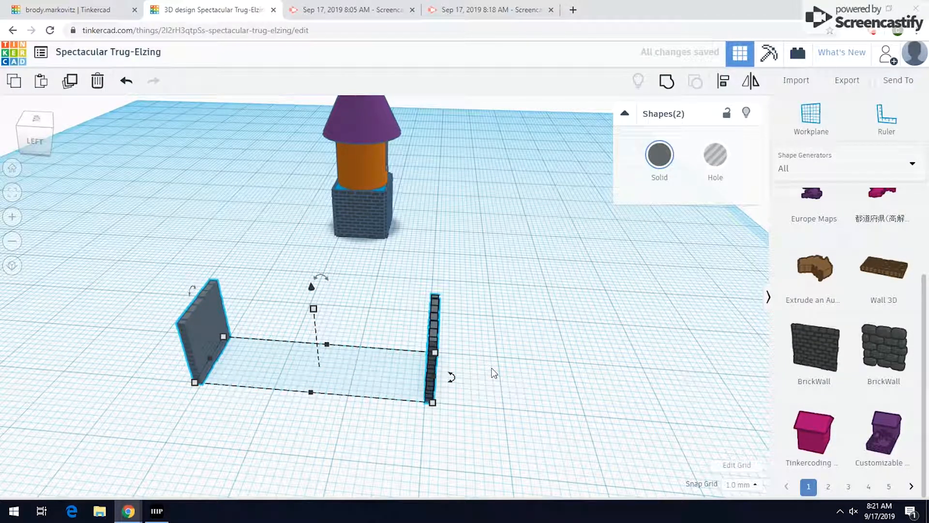
drag(452, 379, 419, 346)
right_drag(594, 378, 345, 327)
right_drag(448, 340, 516, 348)
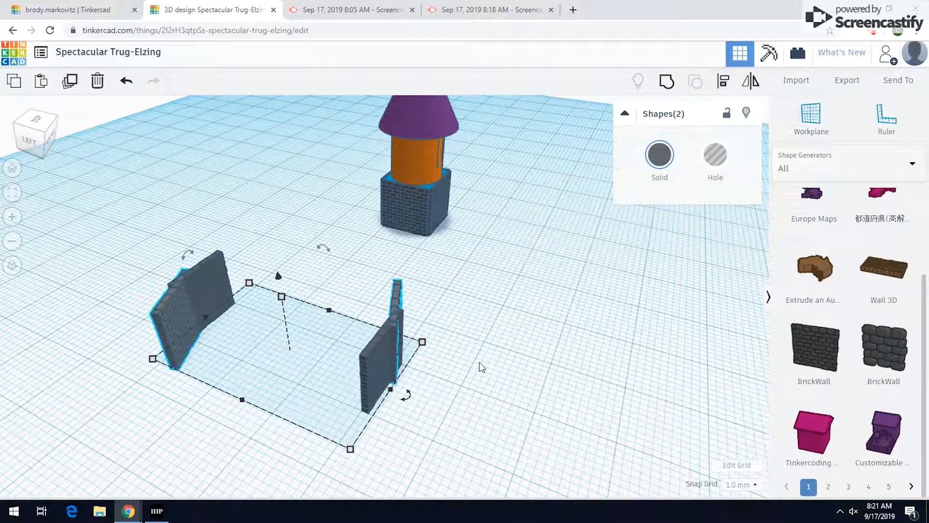
Repeat the rotated duplication of the wall pair until the brick walls form a closed ring.
key(ctrl+d)
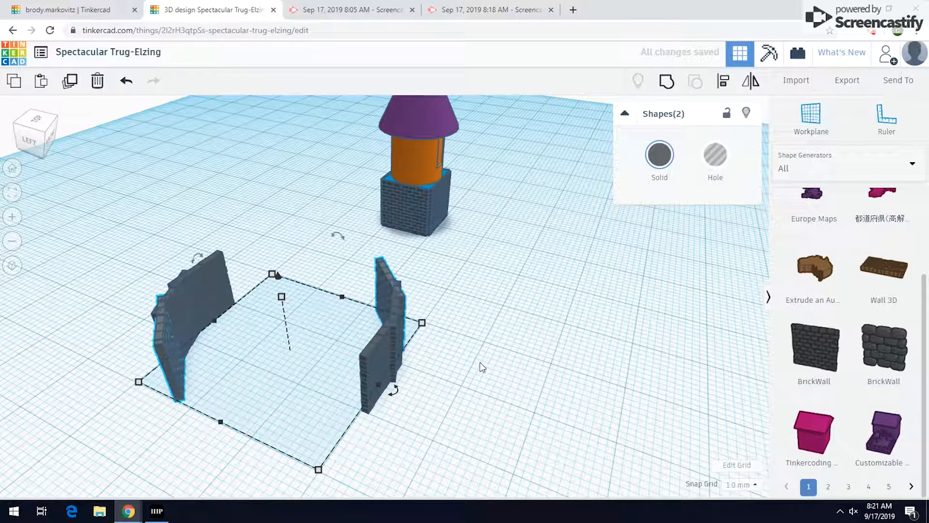
key(ctrl+d)
key(ctrl+d)
key(ctrl+d)
key(ctrl+d)
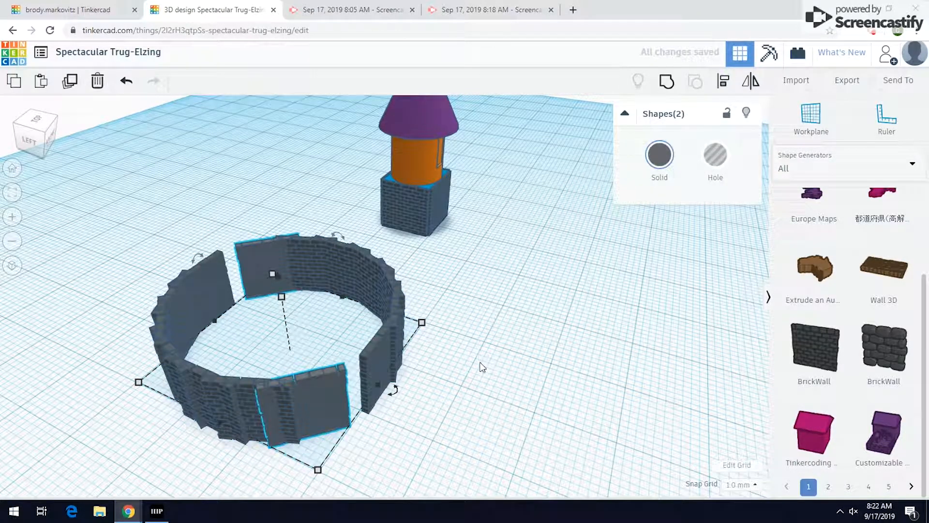
key(ctrl+d)
click(465, 388)
Group all 16 brick walls of the ring into one shape.
right_drag(431, 409, 351, 402)
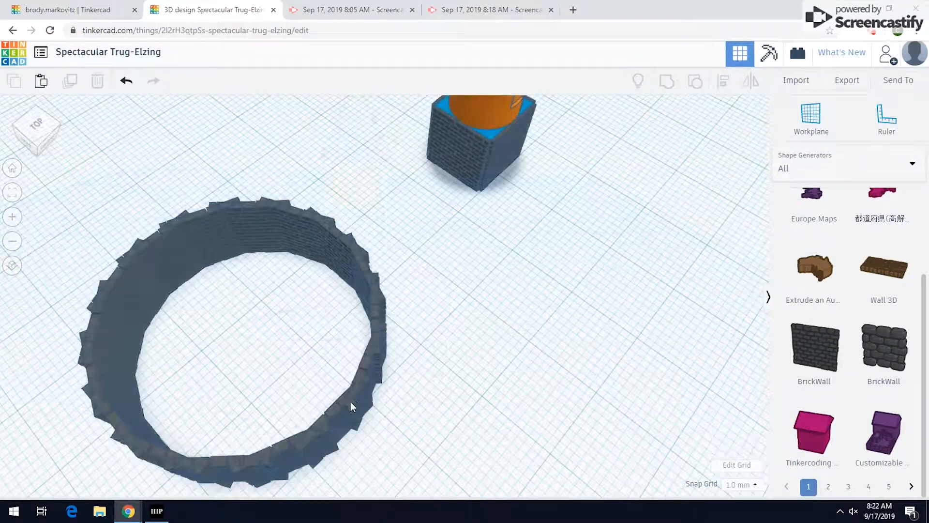
right_drag(381, 347, 434, 362)
scroll(434, 362, down, 6)
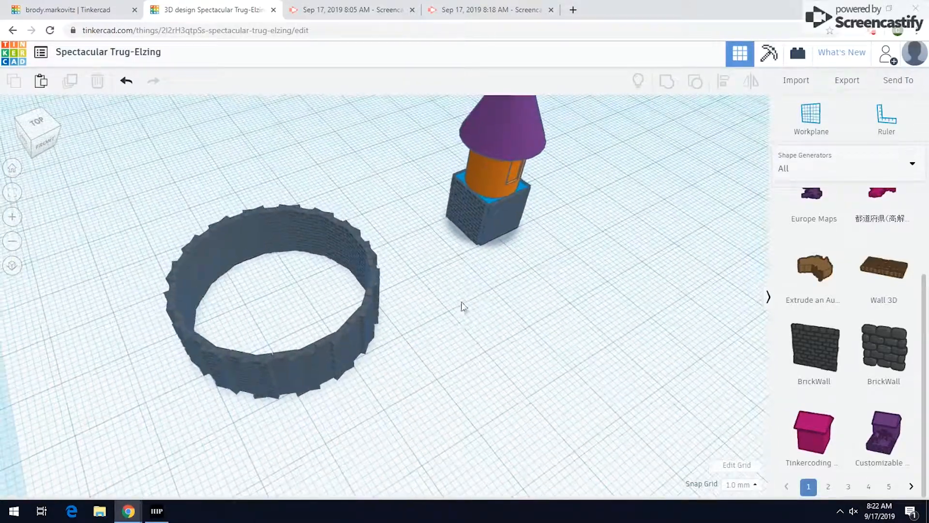
right_drag(455, 366, 405, 443)
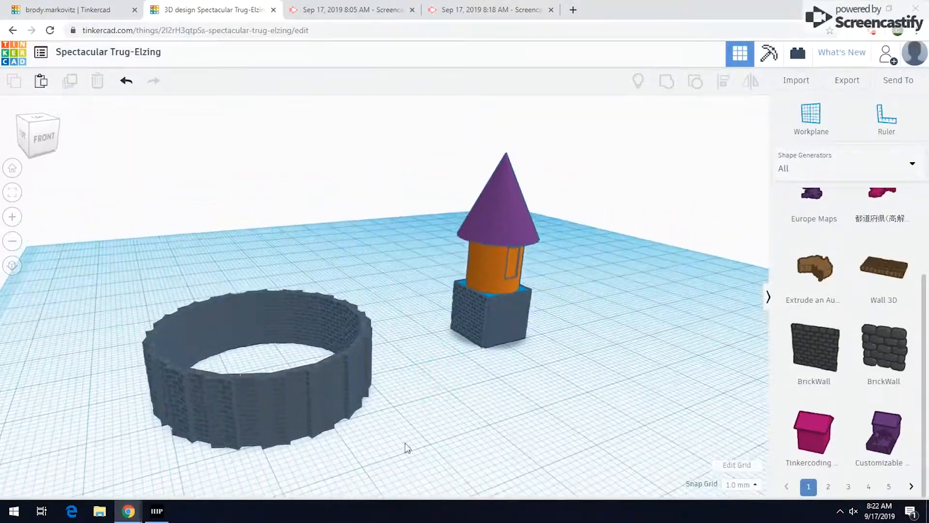
drag(115, 263, 116, 263)
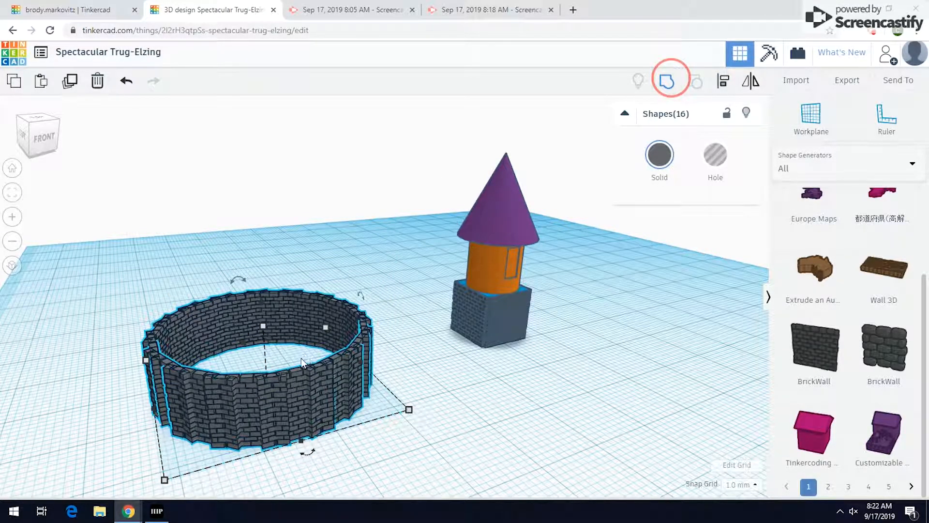
Move the brick ring over to the tower so that it surrounds the tower's base.
right_drag(404, 427, 237, 397)
drag(271, 382, 541, 353)
scroll(429, 370, up, 2)
right_drag(429, 371, 383, 295)
drag(382, 297, 382, 319)
click(572, 369)
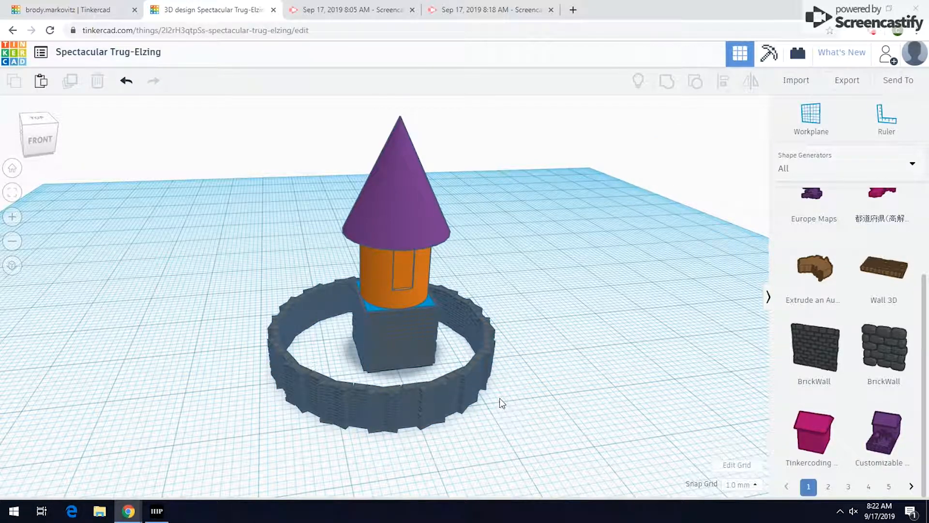
Centre-align the tower and the brick ring in both horizontal directions and group them into one shape.
drag(411, 327, 415, 327)
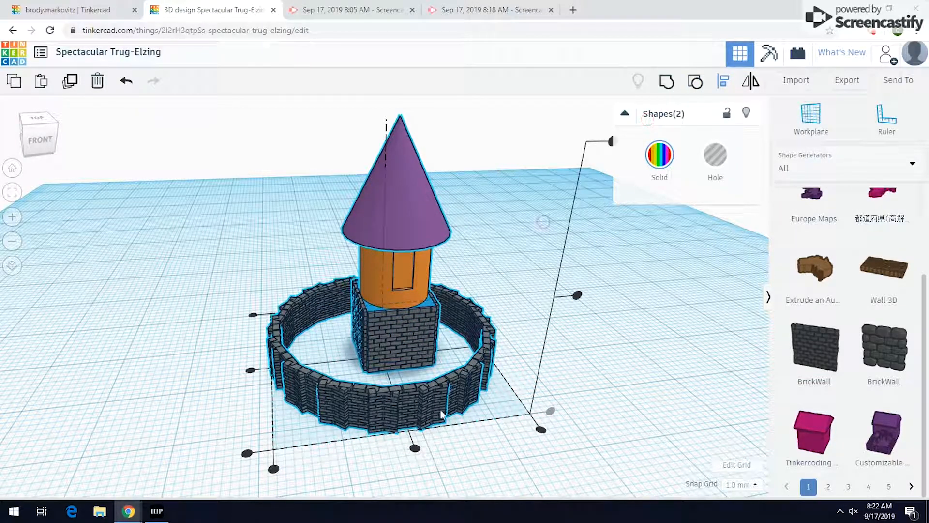
click(419, 451)
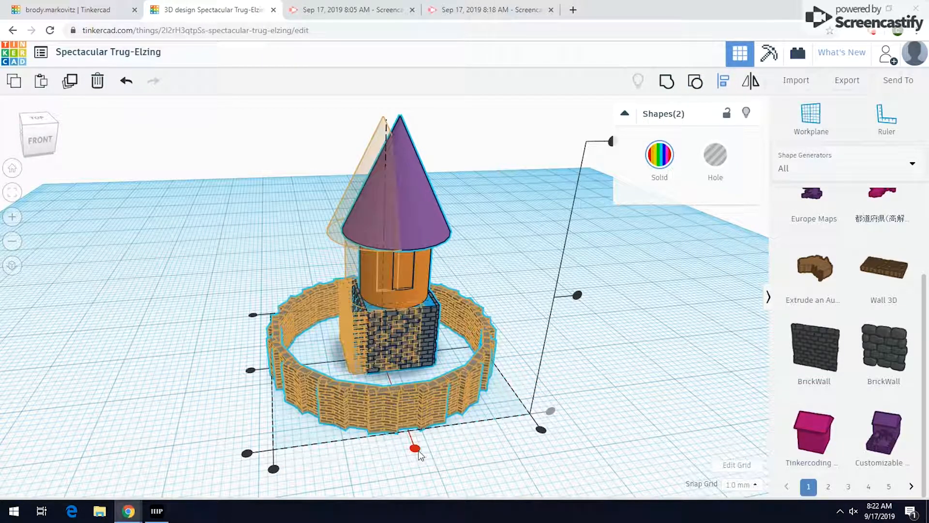
click(251, 370)
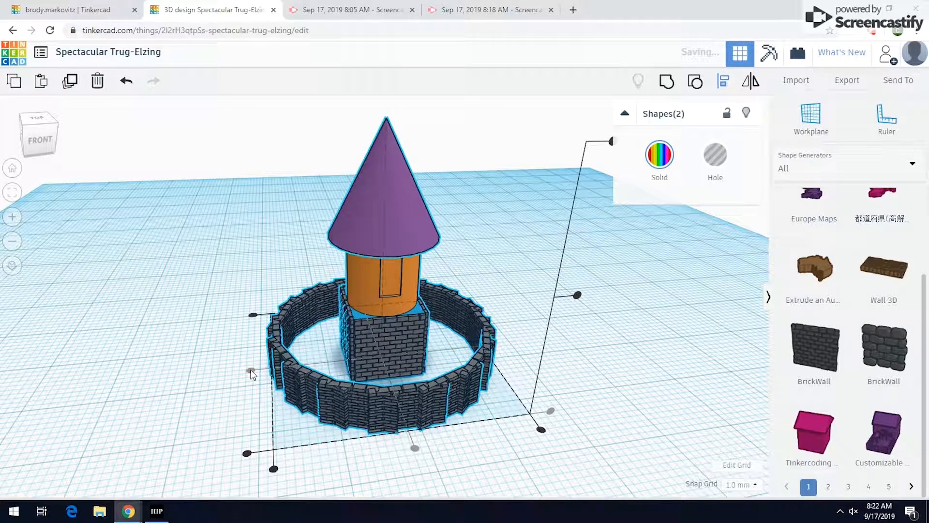
click(667, 83)
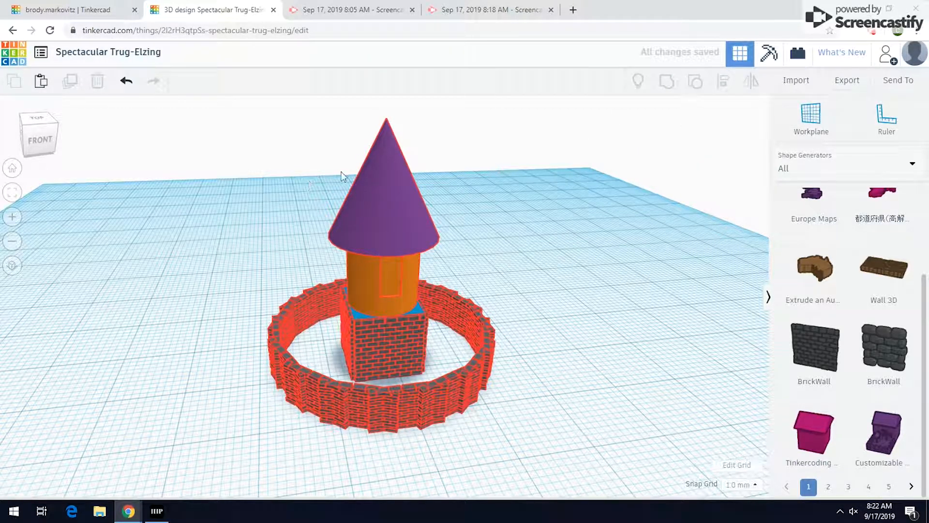
Look through both pages of the Featured shape generators for another shape to add to the scene.
scroll(474, 353, down, 3)
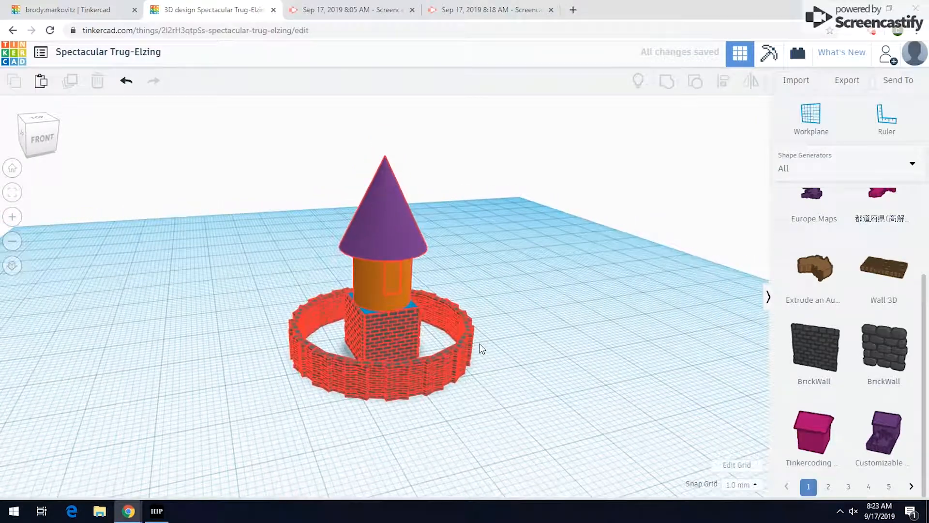
right_drag(492, 236, 483, 264)
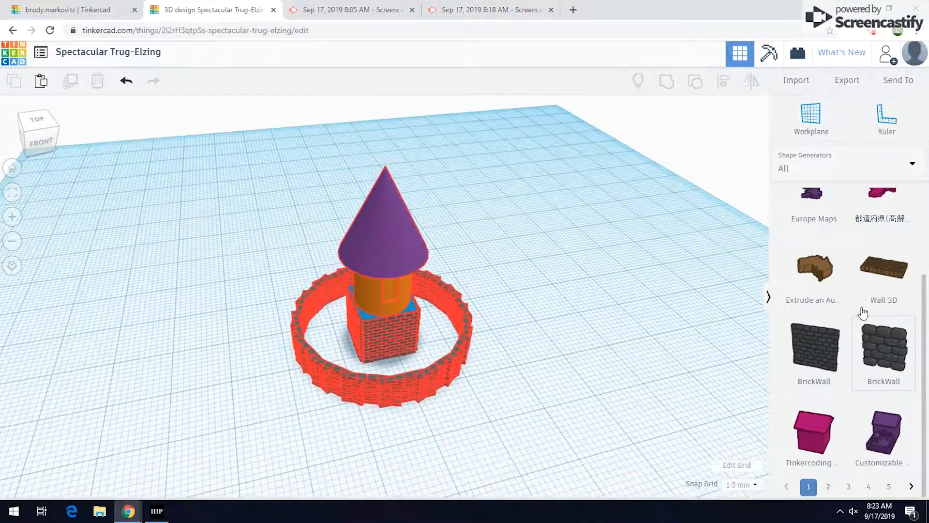
scroll(858, 307, up, 3)
scroll(858, 307, down, 1)
click(833, 170)
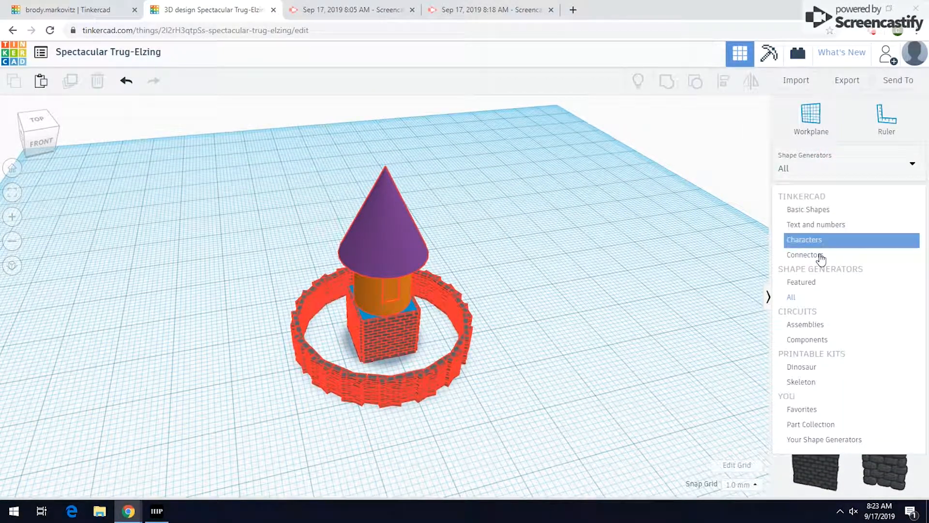
click(834, 287)
scroll(878, 269, down, 3)
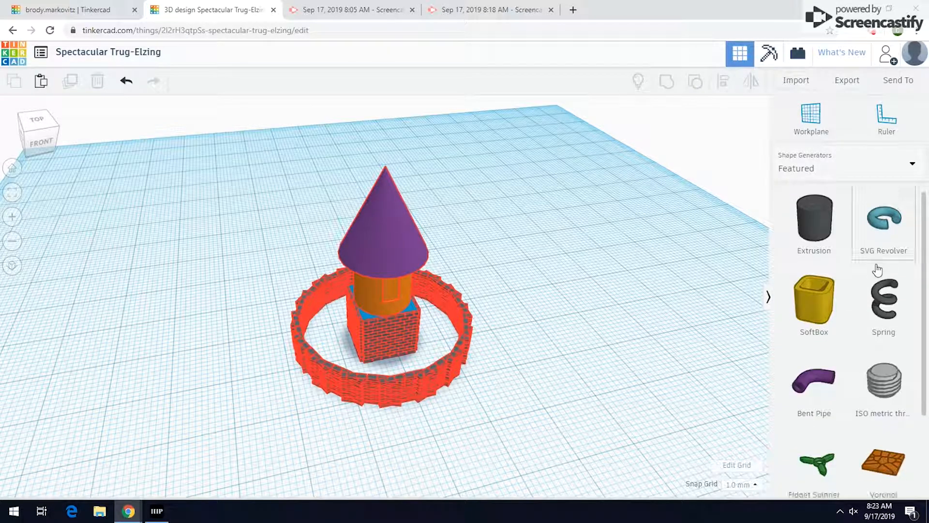
scroll(870, 291, down, 2)
click(858, 486)
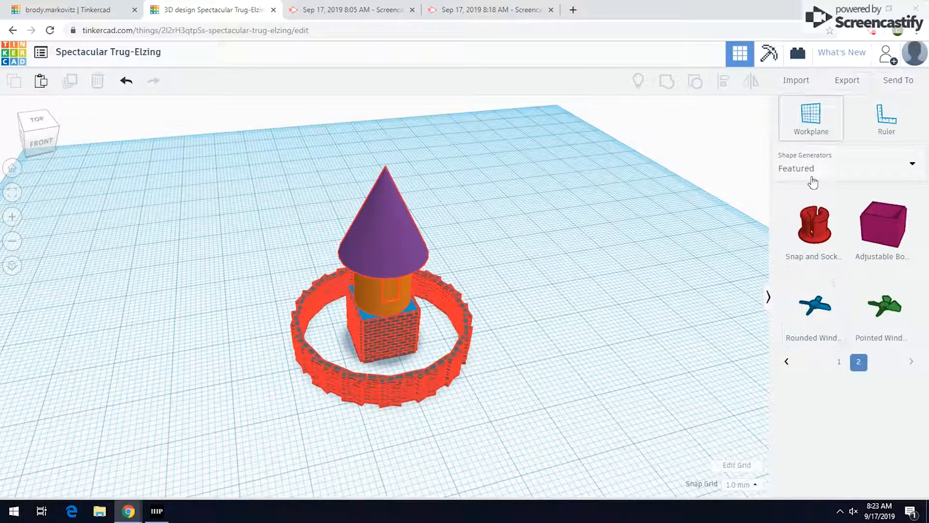
Browse the complete collection of shape generators page by page up to page 17 for a ground shape.
click(840, 299)
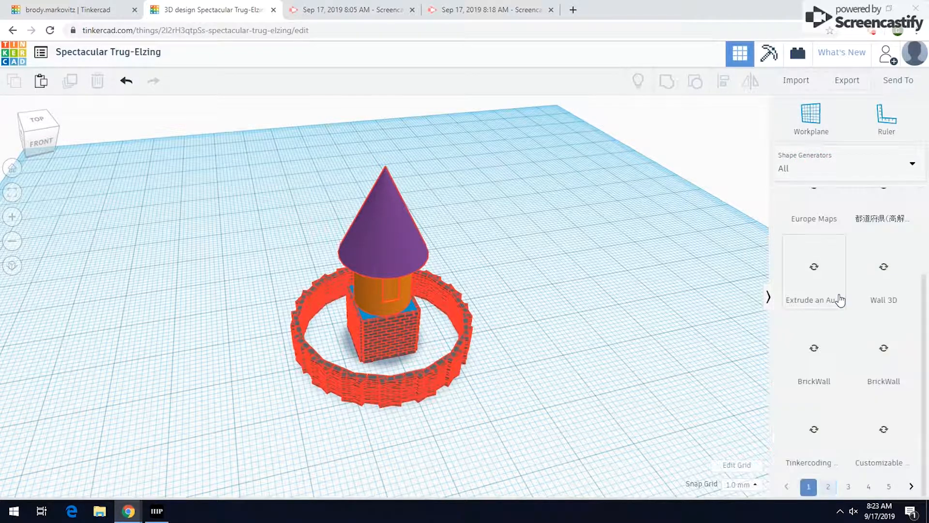
click(833, 488)
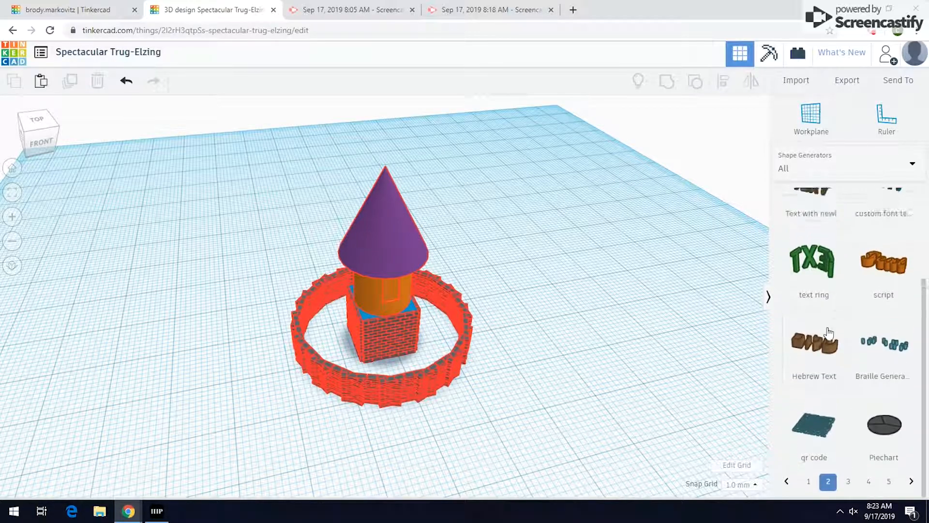
click(848, 486)
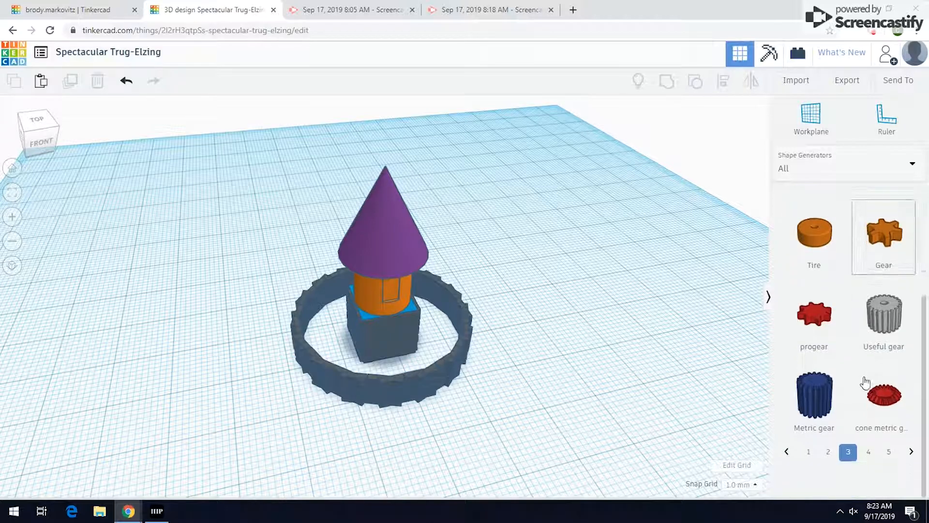
click(869, 486)
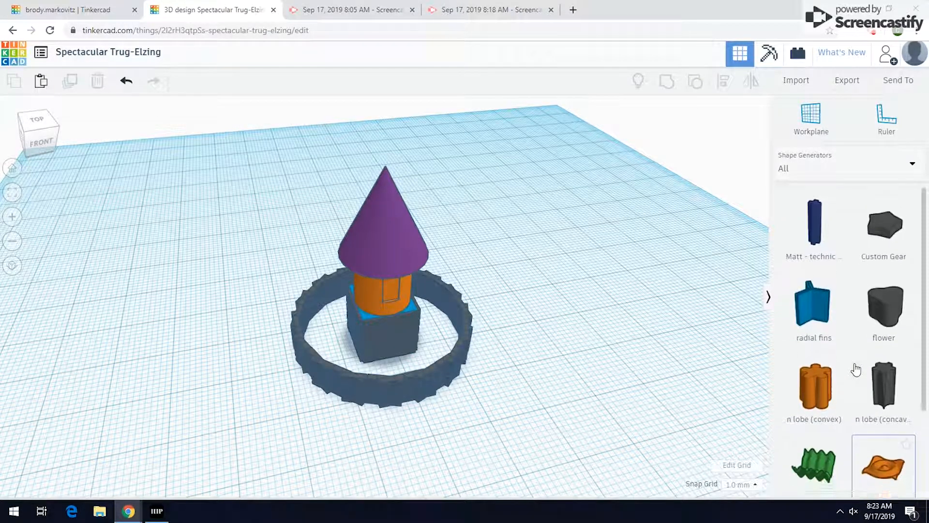
click(870, 486)
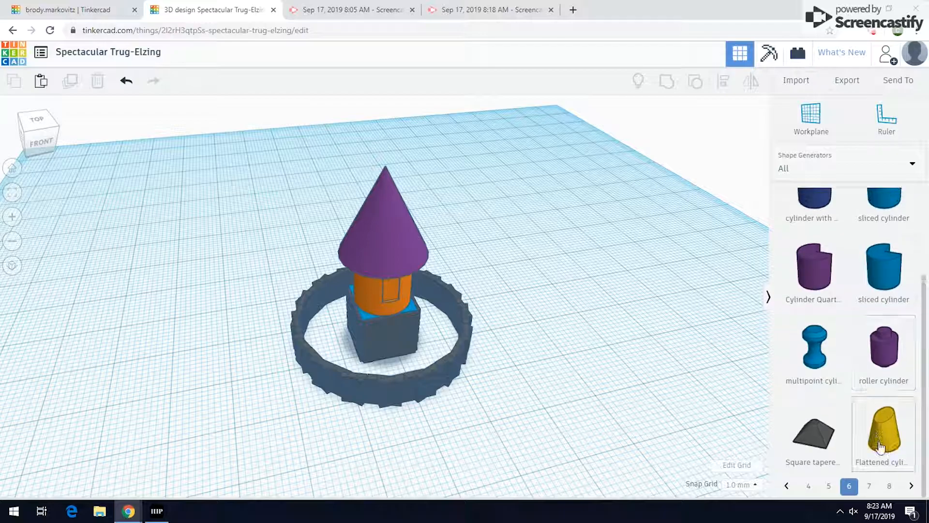
click(872, 483)
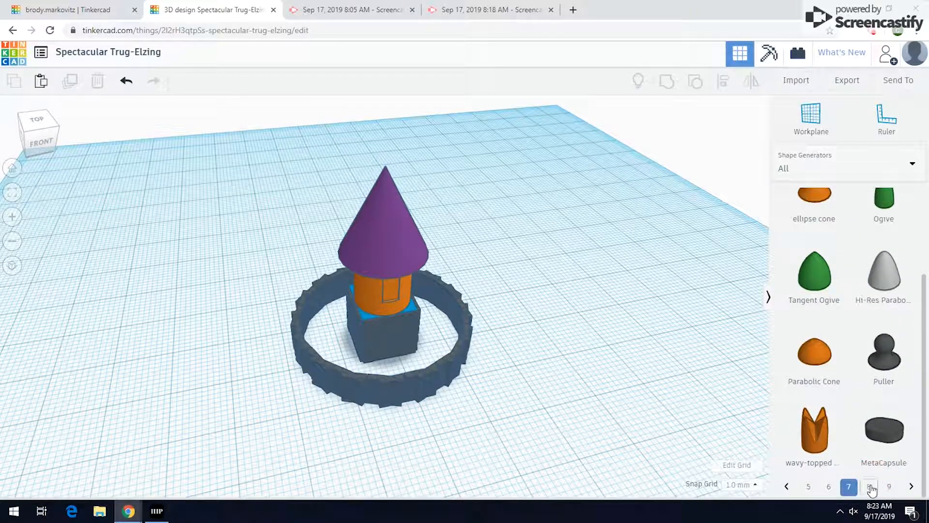
click(870, 485)
scroll(847, 310, down, 3)
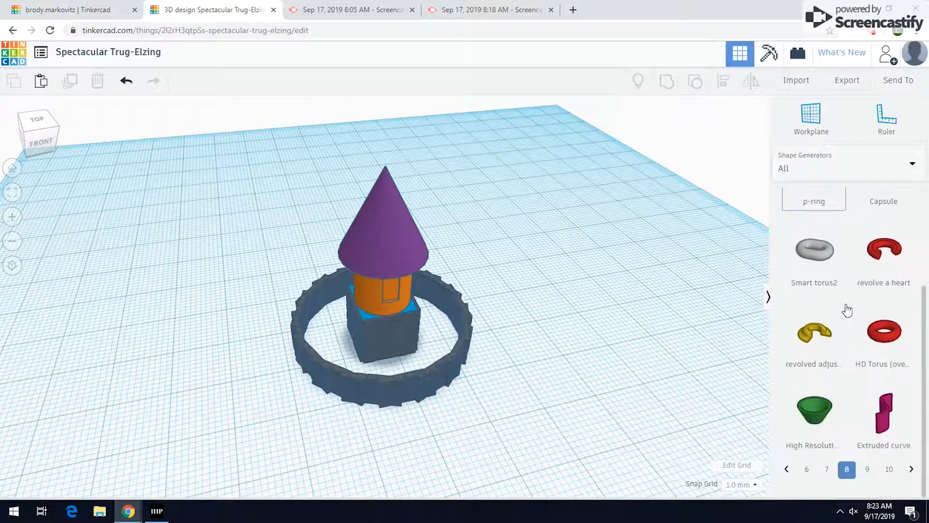
click(868, 487)
scroll(818, 290, down, 3)
click(869, 486)
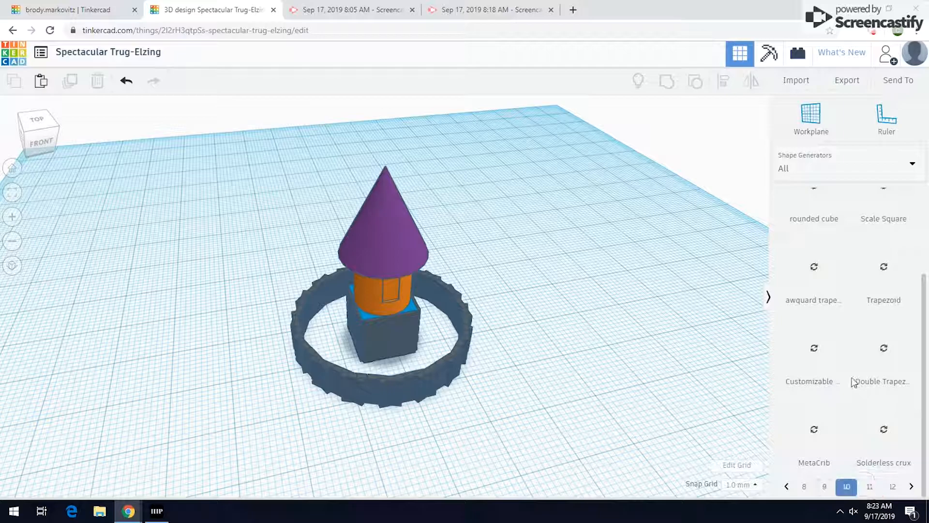
scroll(867, 412, down, 3)
click(869, 484)
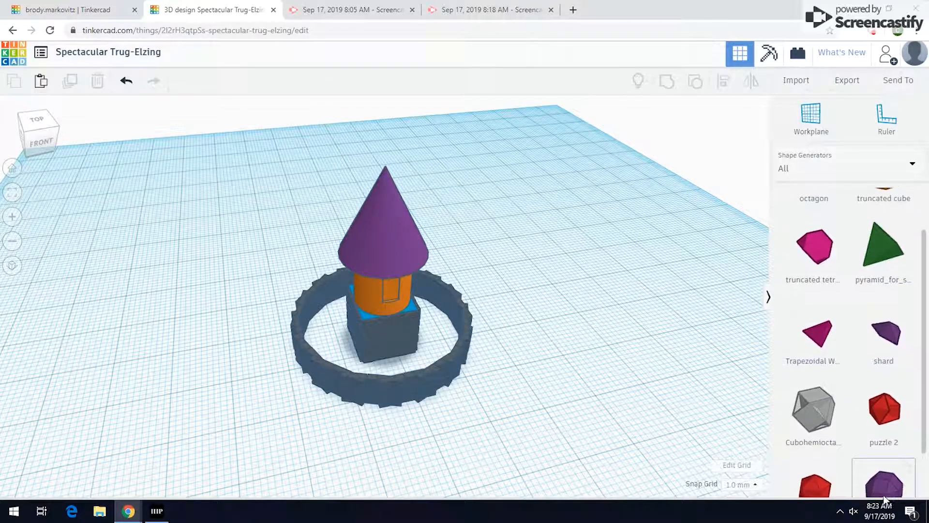
click(871, 472)
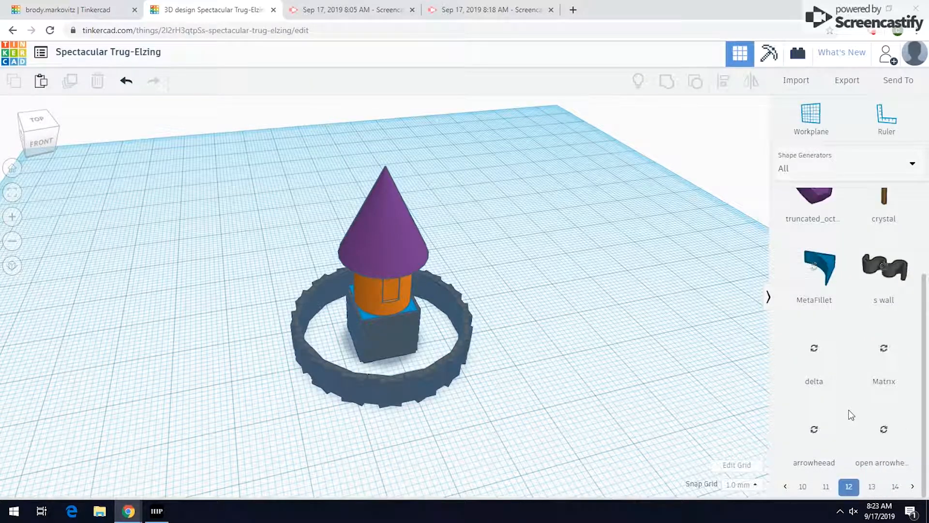
click(870, 490)
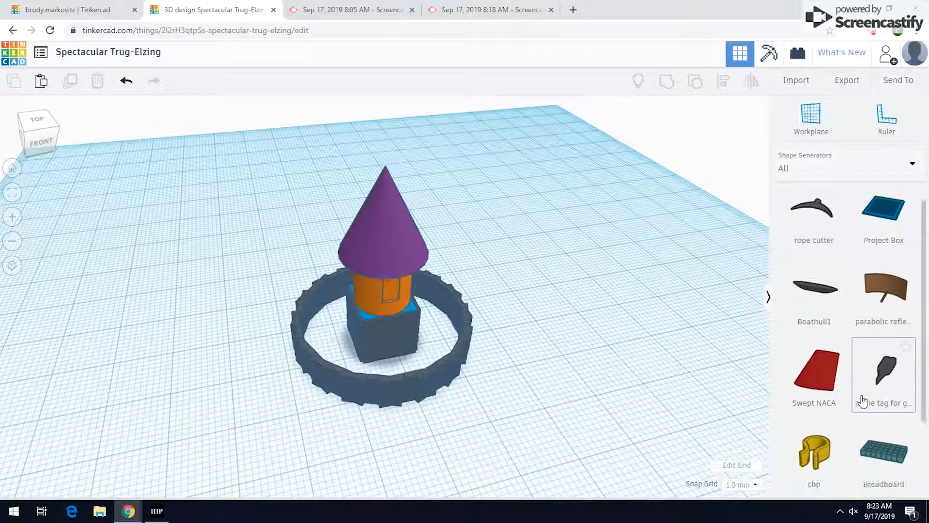
scroll(862, 400, down, 3)
click(874, 488)
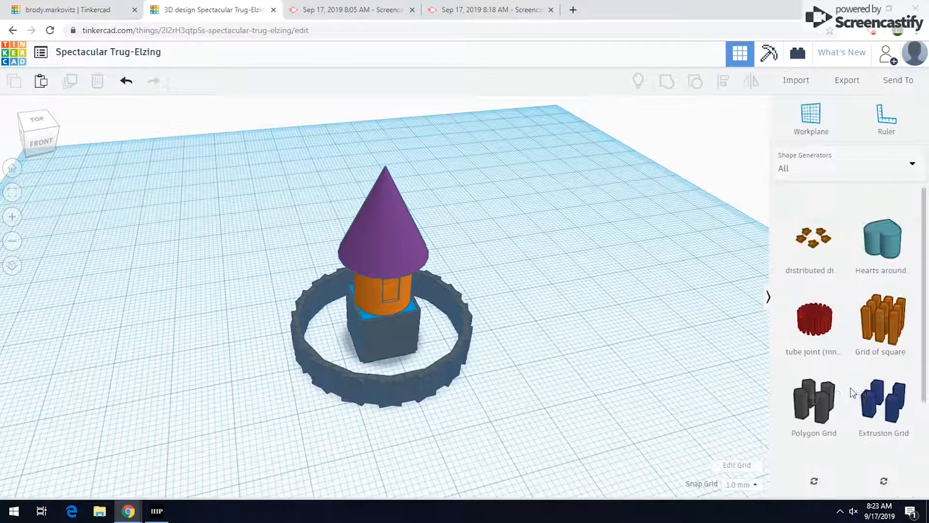
scroll(850, 388, down, 4)
click(873, 487)
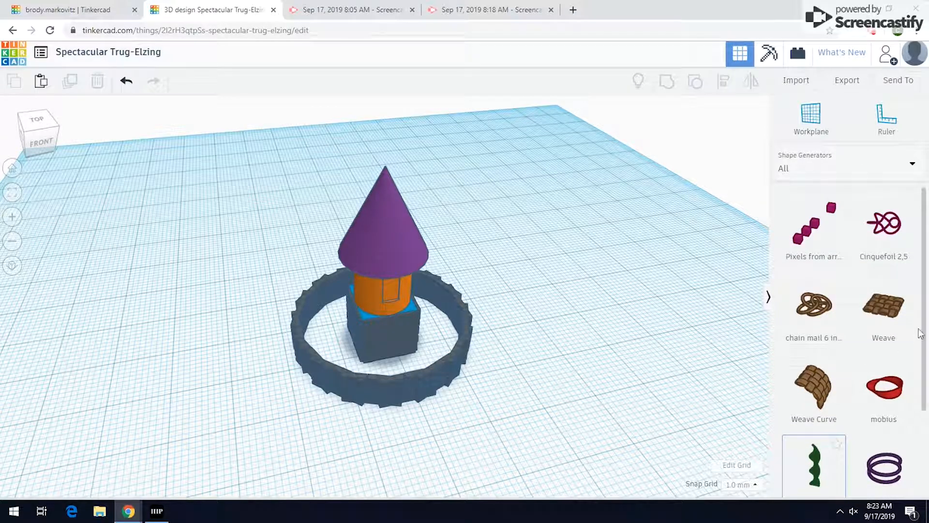
scroll(857, 310, down, 3)
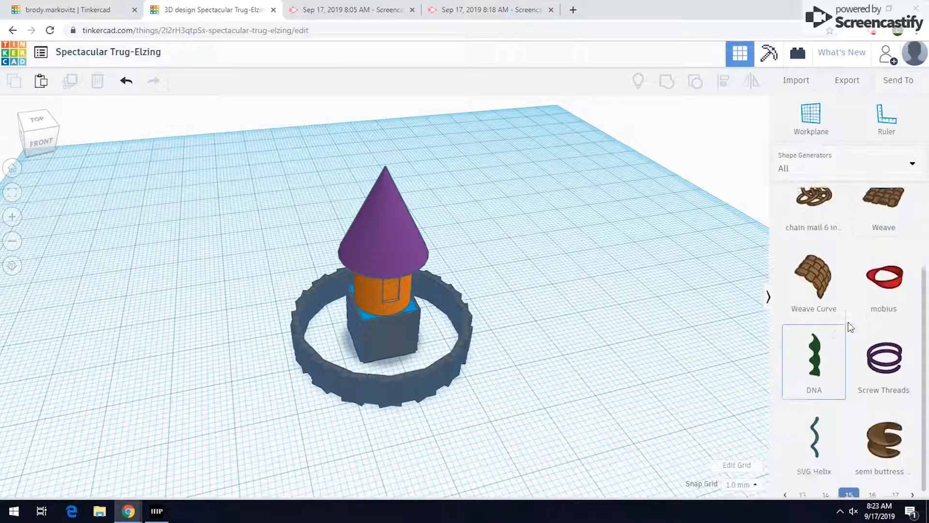
click(877, 489)
scroll(837, 381, down, 5)
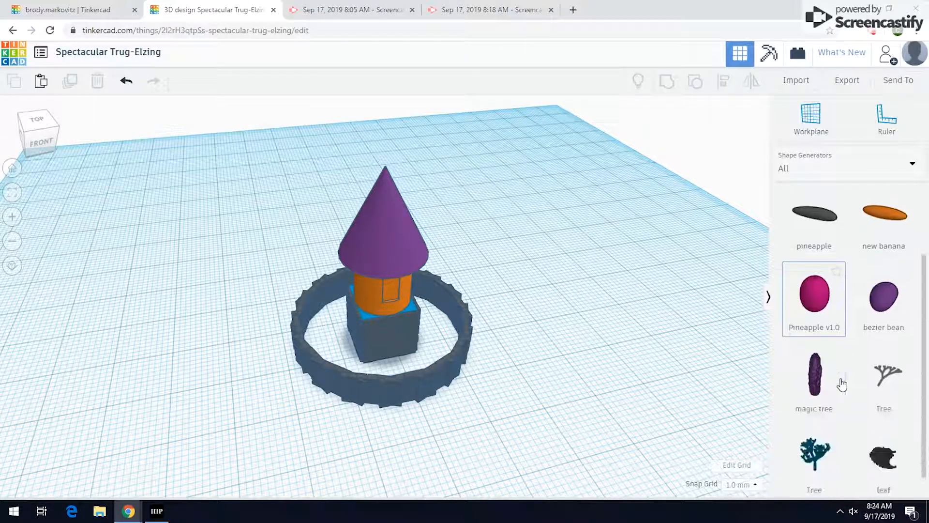
click(895, 486)
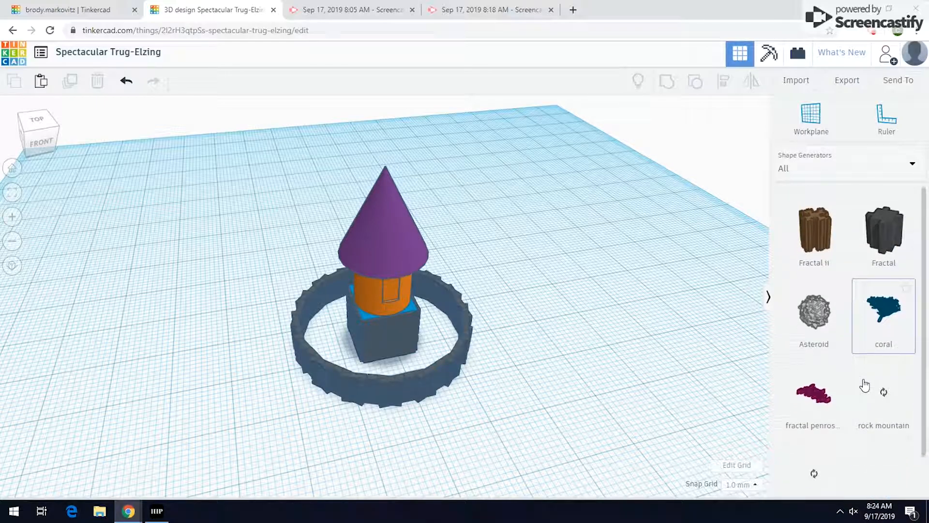
Place a Terrain shape on the workplane beside the brick ring.
drag(817, 437, 538, 319)
scroll(583, 286, up, 4)
middle_drag(428, 316, 237, 320)
scroll(484, 299, up, 3)
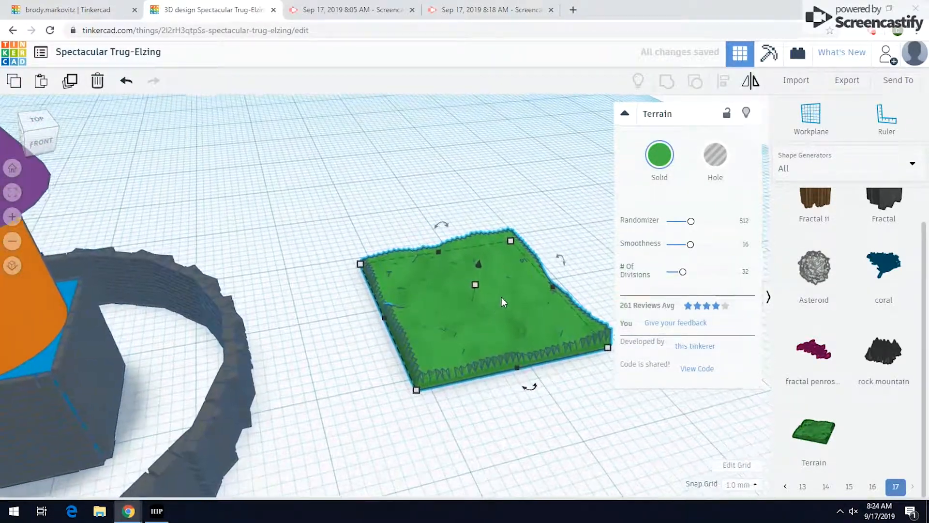
scroll(500, 300, up, 2)
middle_drag(495, 314, 411, 326)
scroll(413, 326, up, 2)
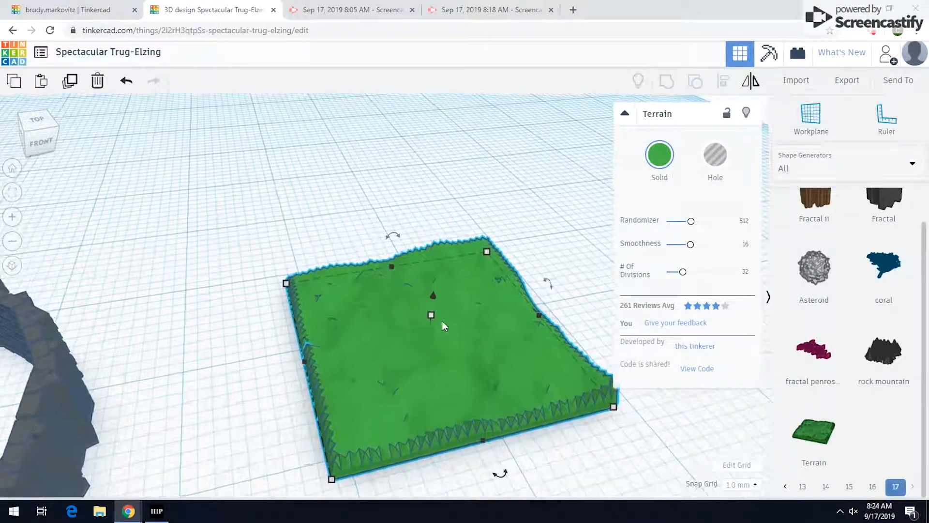
right_drag(485, 334, 485, 327)
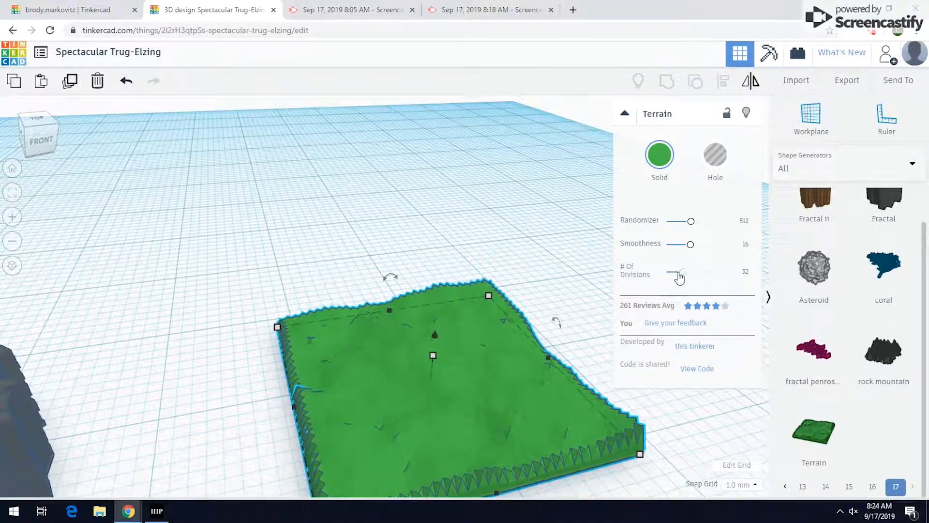
Set the terrain's number of divisions to 47, its randomizer to 653 and its smoothness to 32.
drag(675, 279, 675, 279)
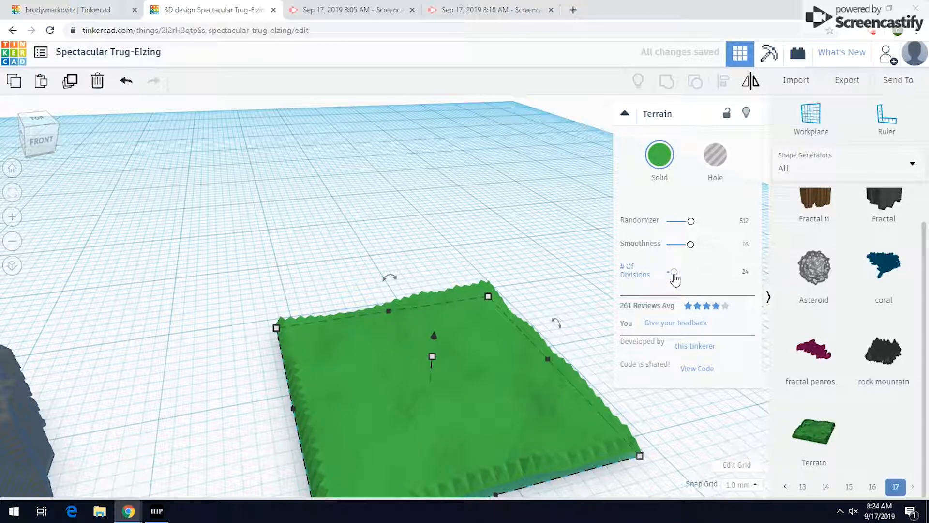
drag(689, 280, 723, 279)
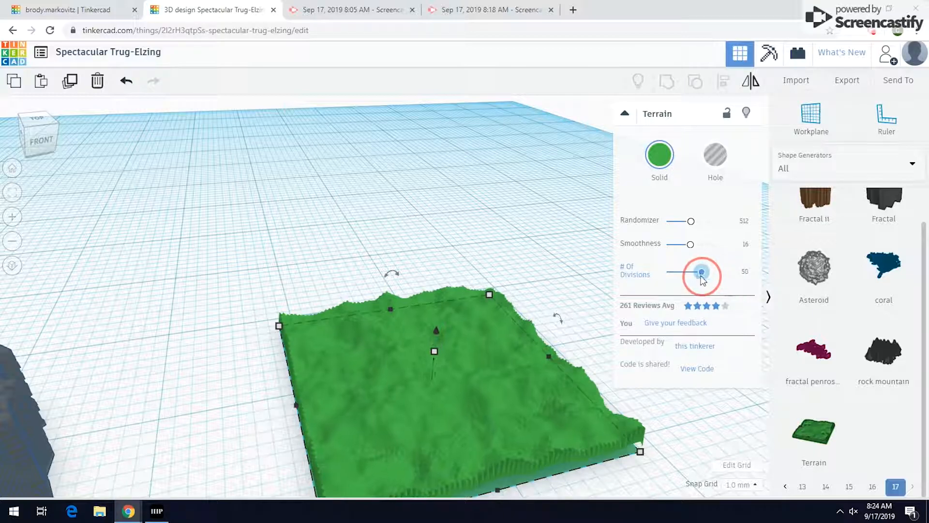
drag(703, 280, 698, 279)
drag(689, 226, 716, 223)
scroll(466, 368, down, 2)
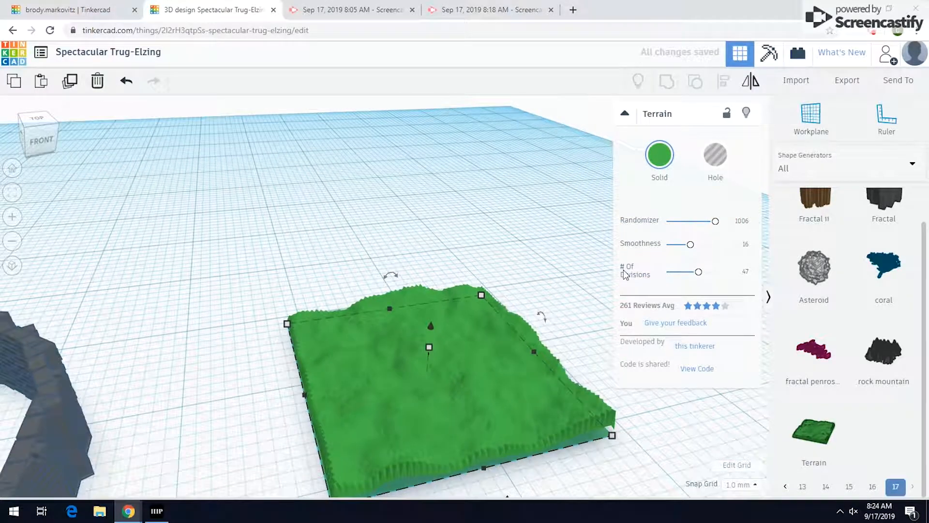
drag(707, 229, 730, 248)
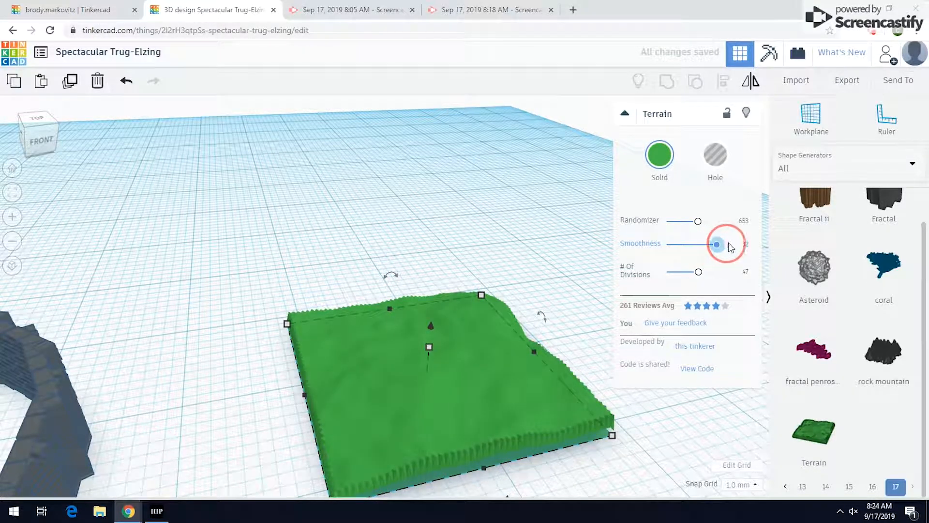
Flatten the terrain by lowering its height.
right_drag(490, 356, 492, 314)
middle_drag(493, 397, 486, 310)
right_drag(435, 331, 461, 287)
right_drag(567, 245, 427, 312)
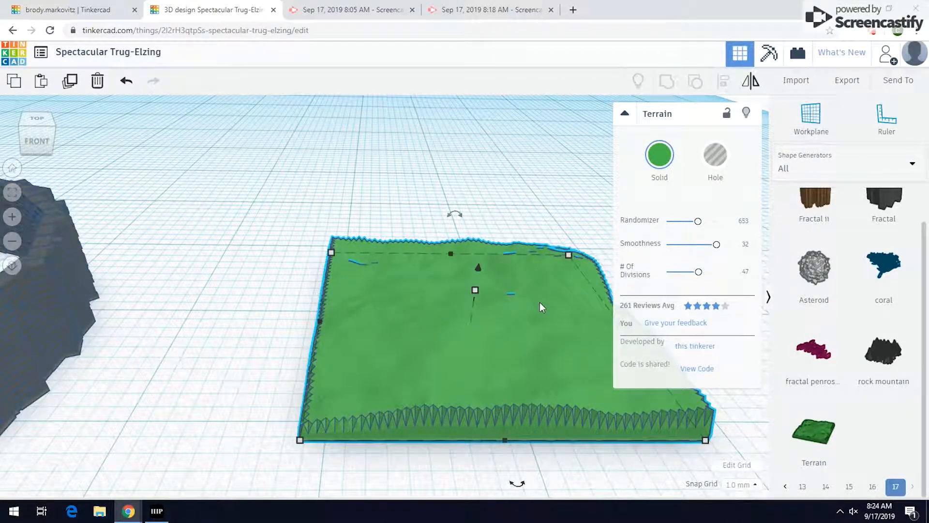
scroll(540, 302, down, 3)
drag(453, 291, 451, 304)
Position the terrain beneath the tower and brick ring and stretch it to 40 by 41 mm.
scroll(305, 378, down, 3)
middle_drag(299, 373, 602, 365)
scroll(566, 367, down, 4)
drag(509, 341, 438, 428)
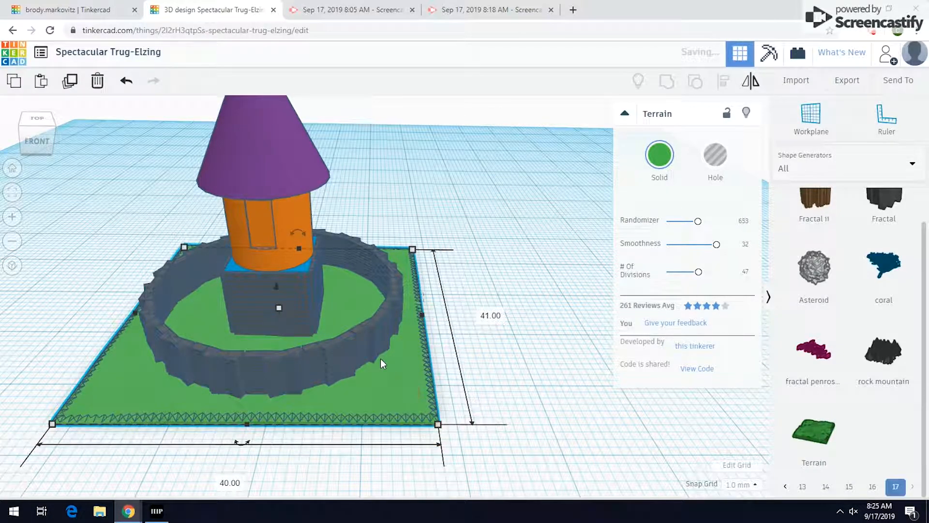
scroll(381, 358, up, 5)
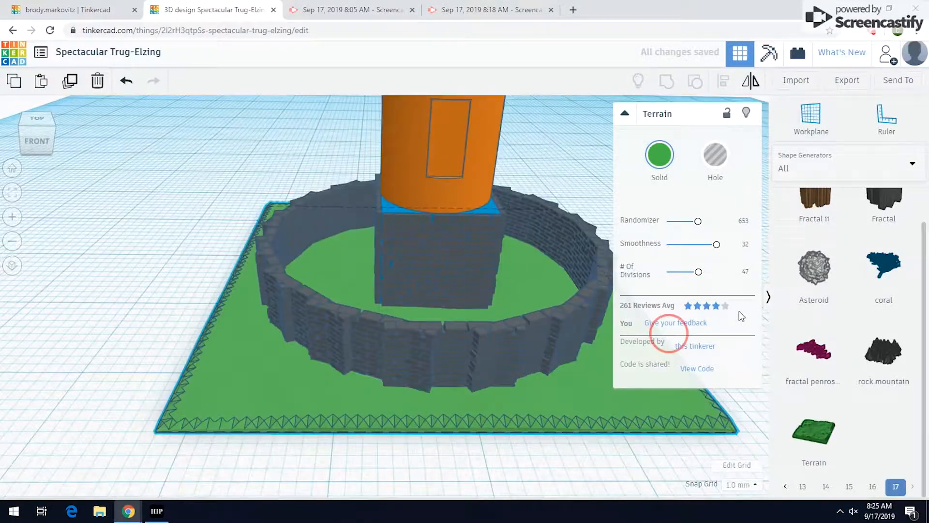
Set the terrain's randomizer to 430, its number of divisions to 64 and its smoothness to 3.
shift+right_drag(739, 315, 740, 312)
right_click(485, 318)
mouse_move(456, 326)
shift+right_down()
mouse_move(419, 337)
mouse_move(490, 318)
mouse_move(460, 317)
shift+right_up()
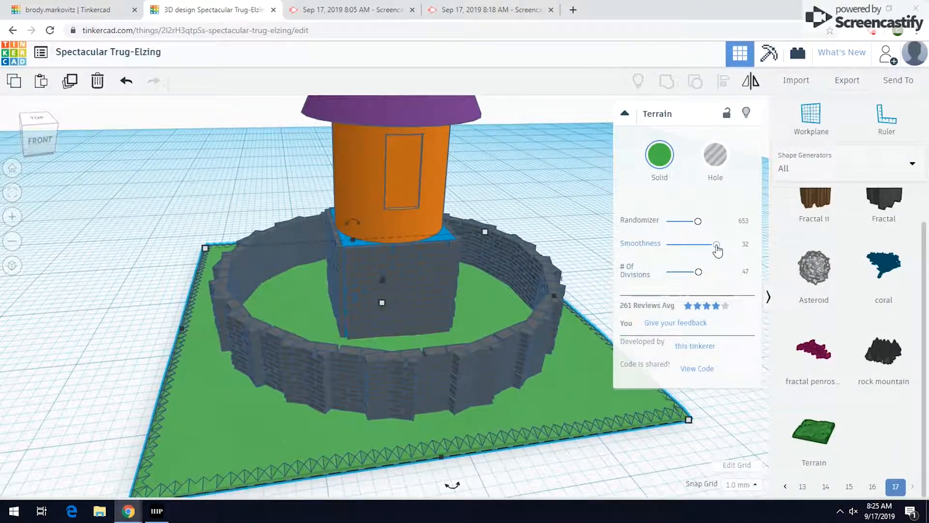
drag(711, 245, 673, 245)
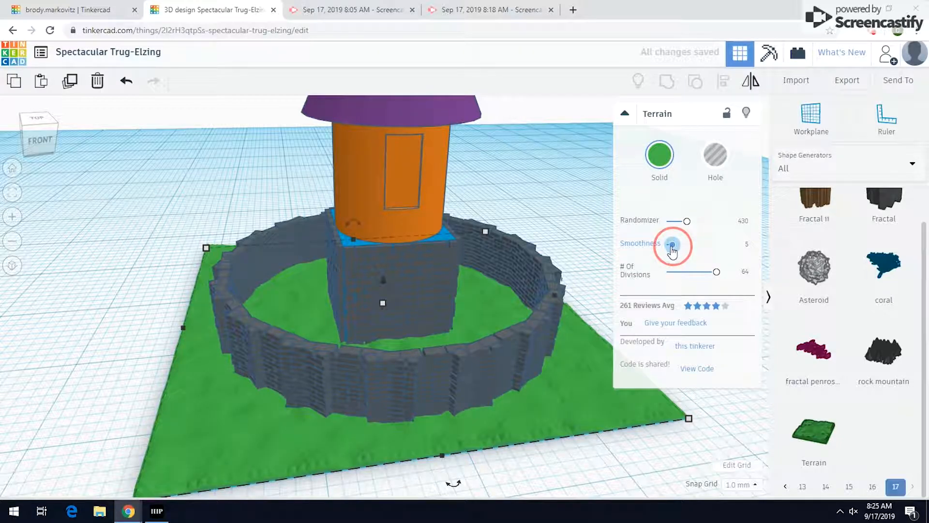
drag(672, 247, 669, 244)
right_drag(552, 298, 465, 383)
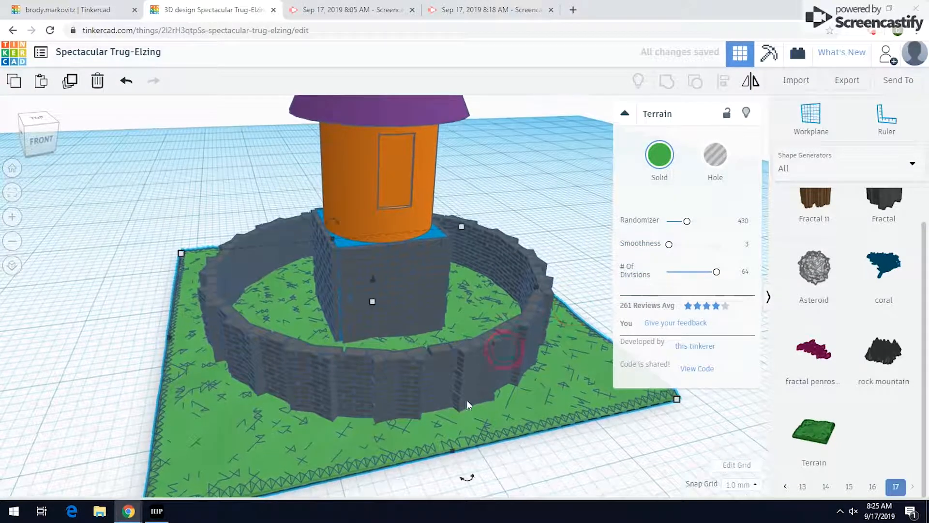
click(589, 477)
right_drag(434, 398, 542, 339)
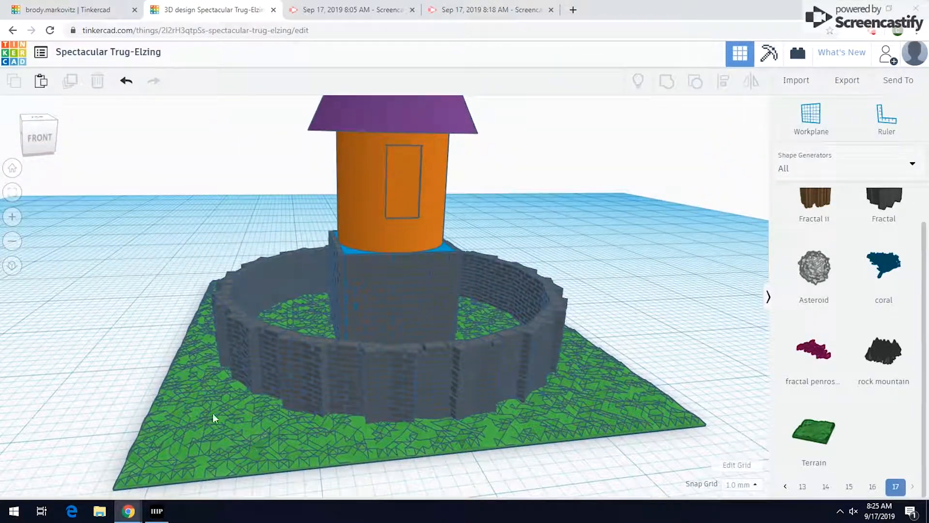
right_drag(305, 388, 301, 414)
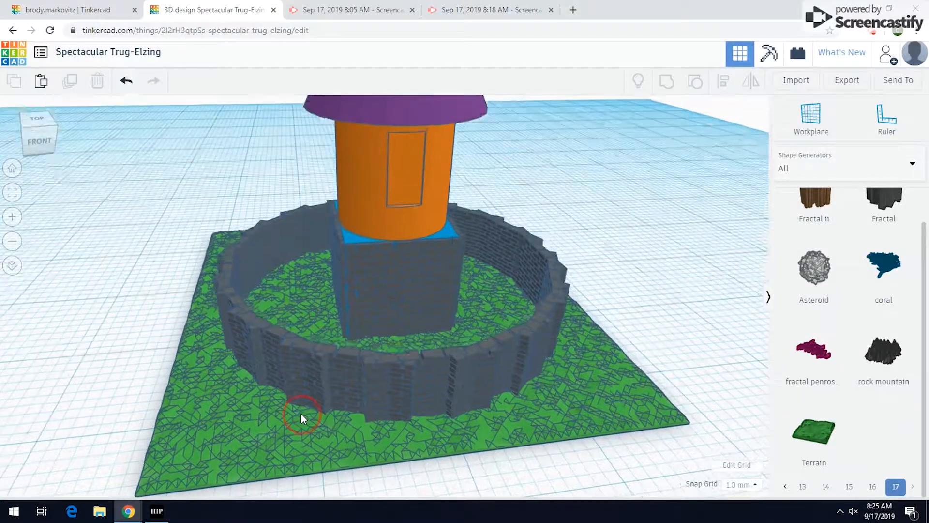
Set the terrain's smoothness to 6.
click(612, 389)
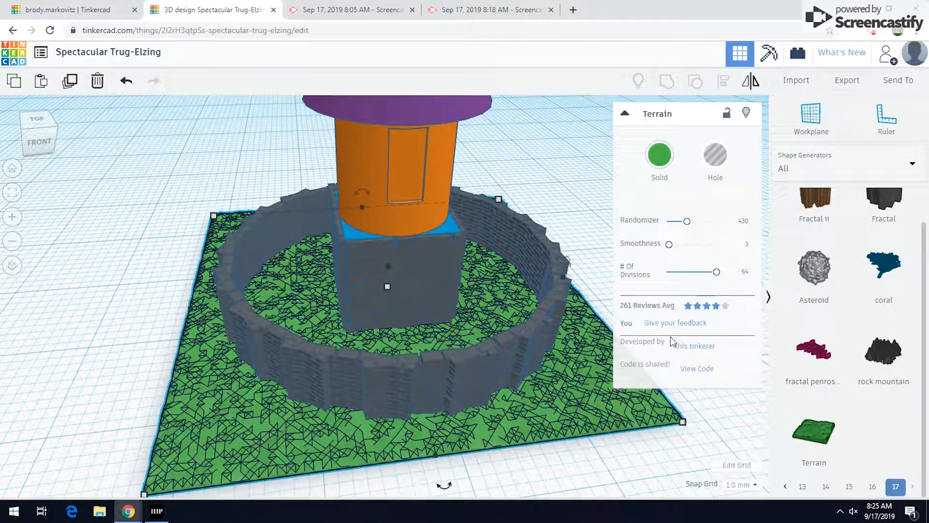
click(671, 245)
drag(671, 245, 676, 245)
right_drag(579, 350, 496, 323)
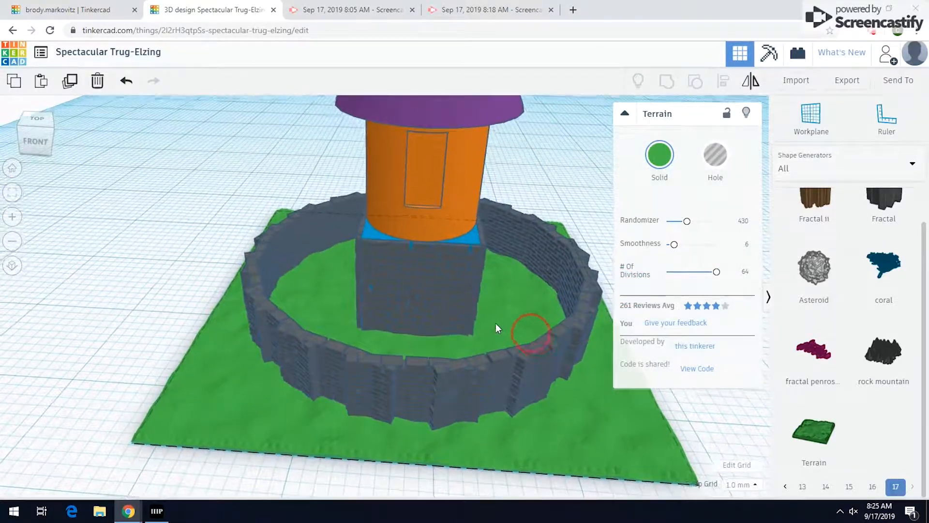
scroll(480, 339, up, 3)
right_drag(495, 360, 618, 371)
scroll(557, 360, down, 5)
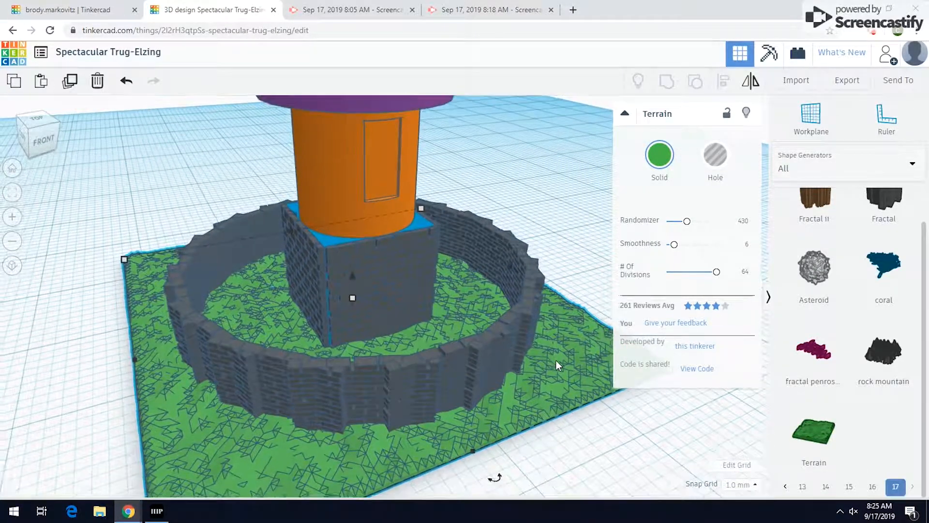
right_drag(575, 319, 552, 305)
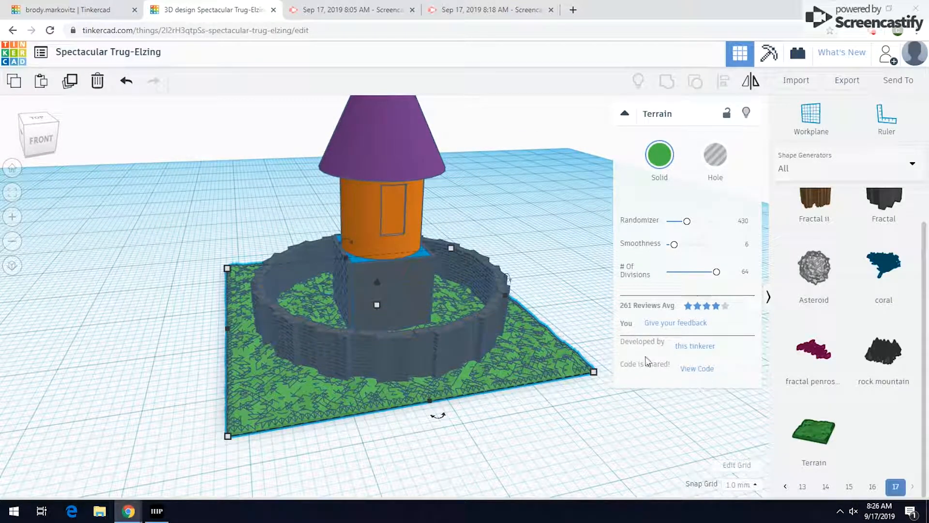
Select the walled tower and the terrain together and align their centers along both horizontal directions.
middle_drag(446, 233, 533, 477)
drag(545, 462, 414, 310)
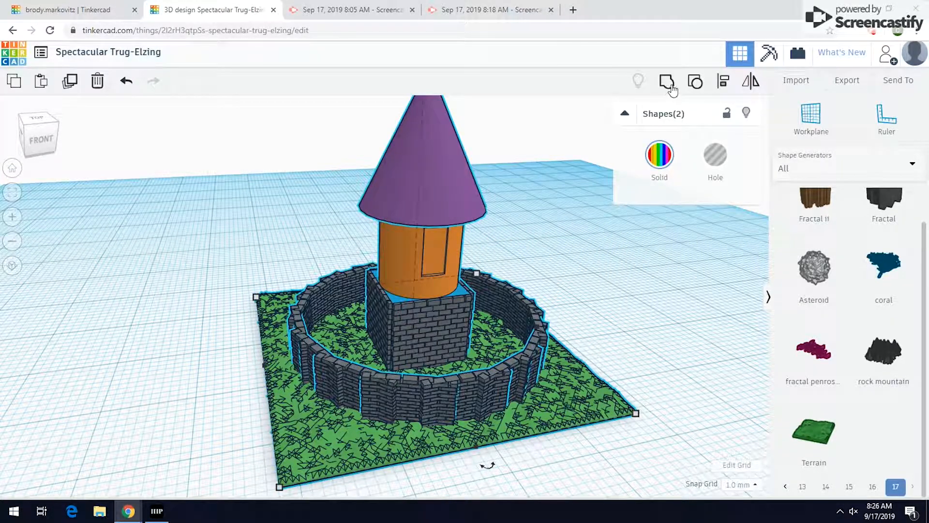
click(723, 89)
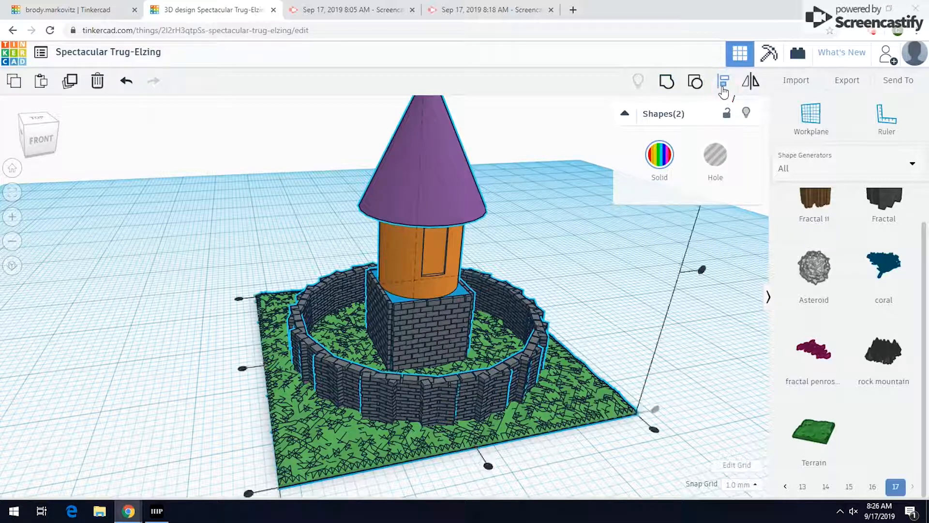
click(488, 467)
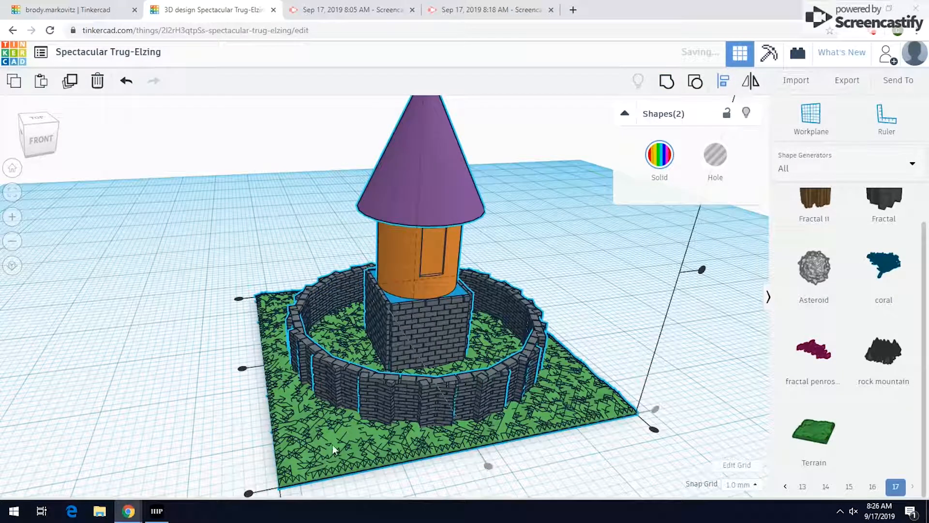
click(242, 370)
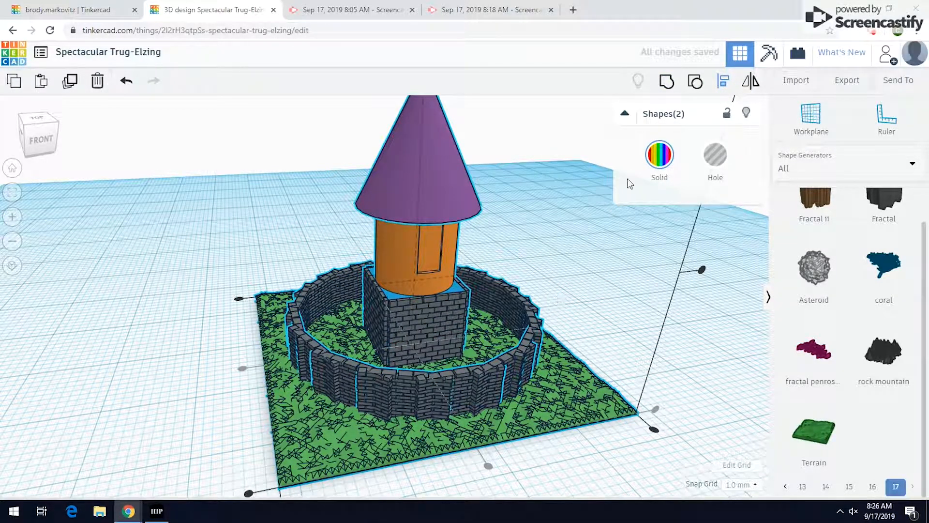
Group the walled tower and the terrain into a single shape and deselect it.
click(667, 82)
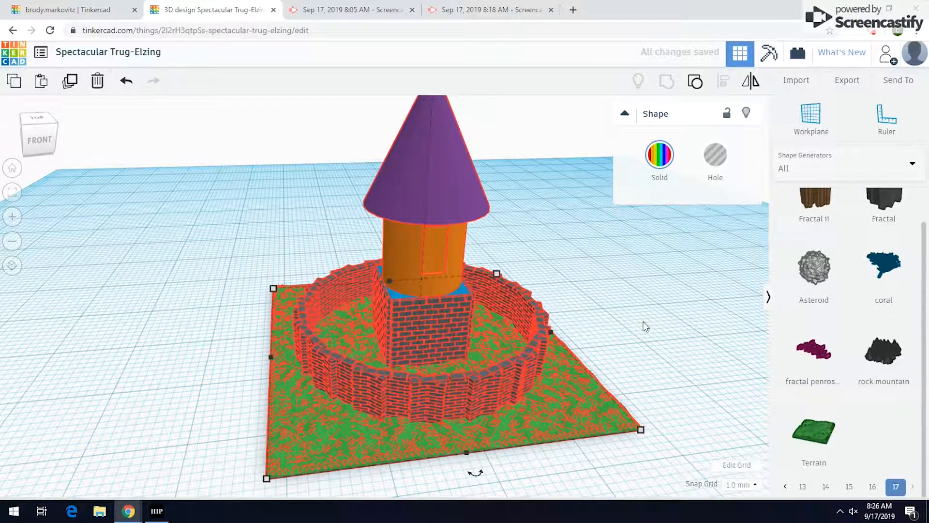
scroll(643, 322, down, 1)
scroll(643, 321, down, 1)
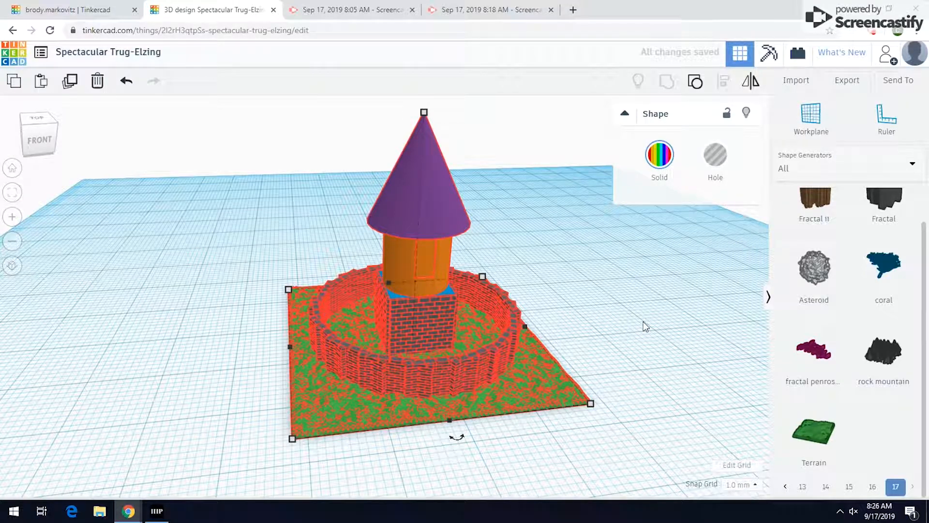
click(602, 343)
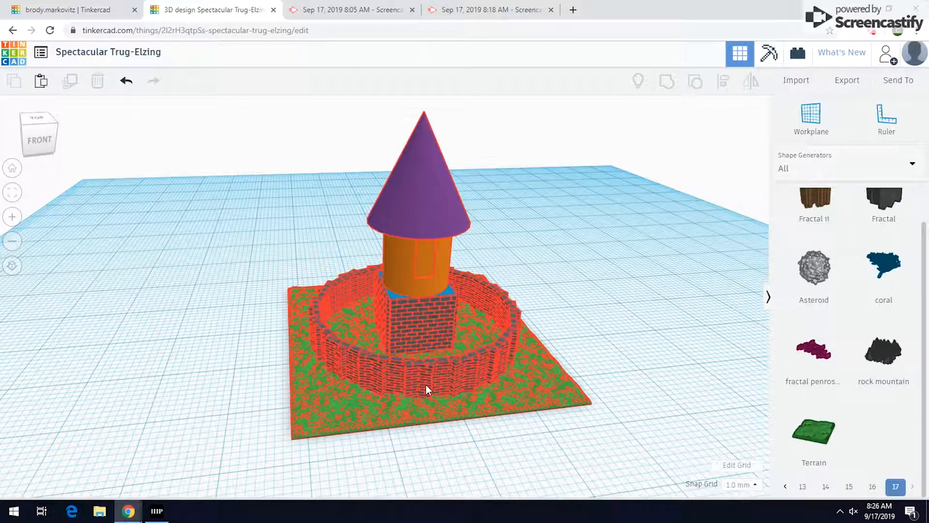
scroll(474, 321, down, 5)
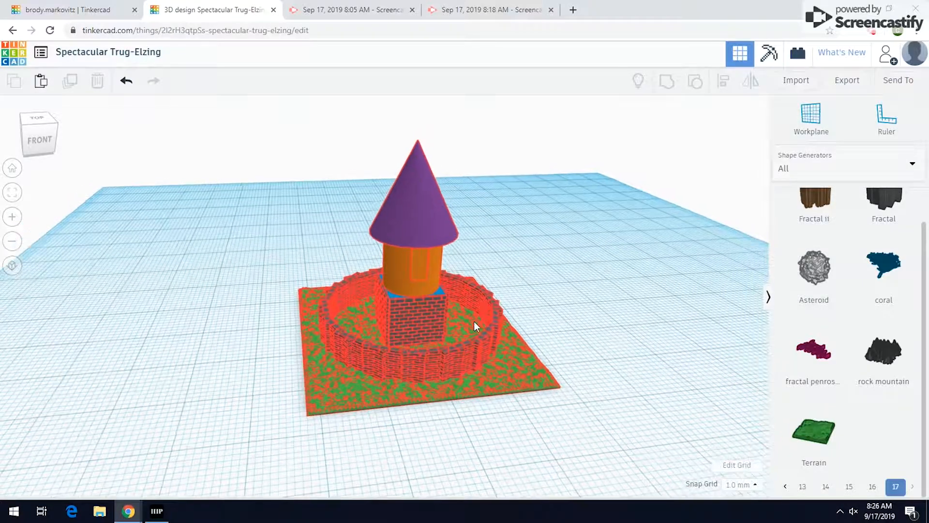
middle_drag(512, 318, 485, 330)
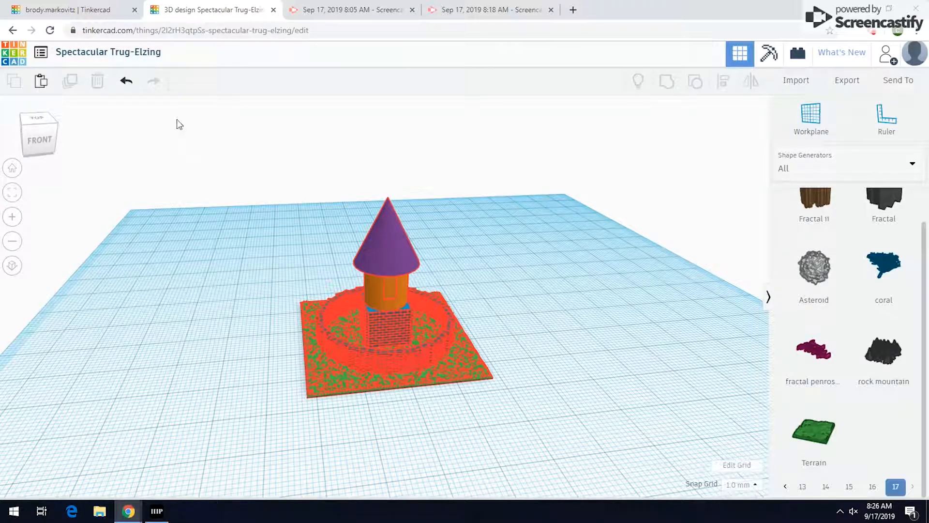
Rename the design as Little Tower.
click(120, 51)
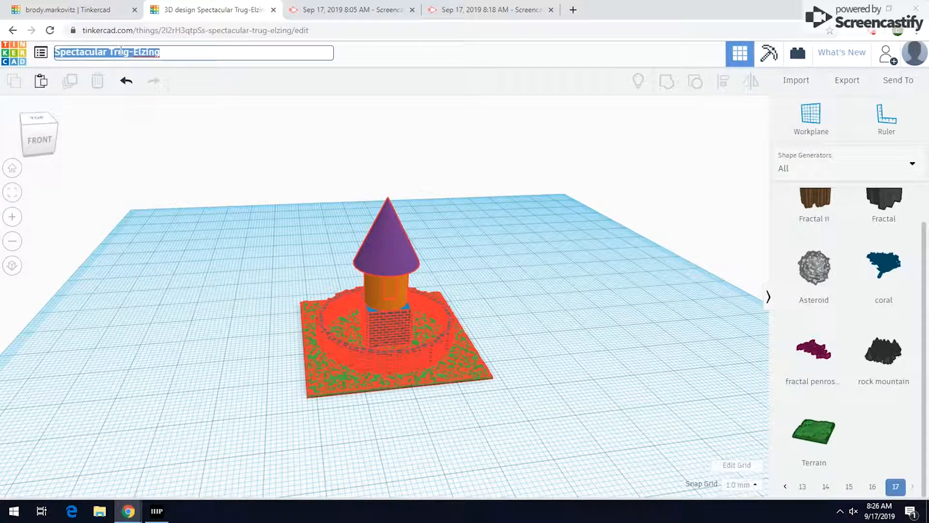
text(Little Tow)
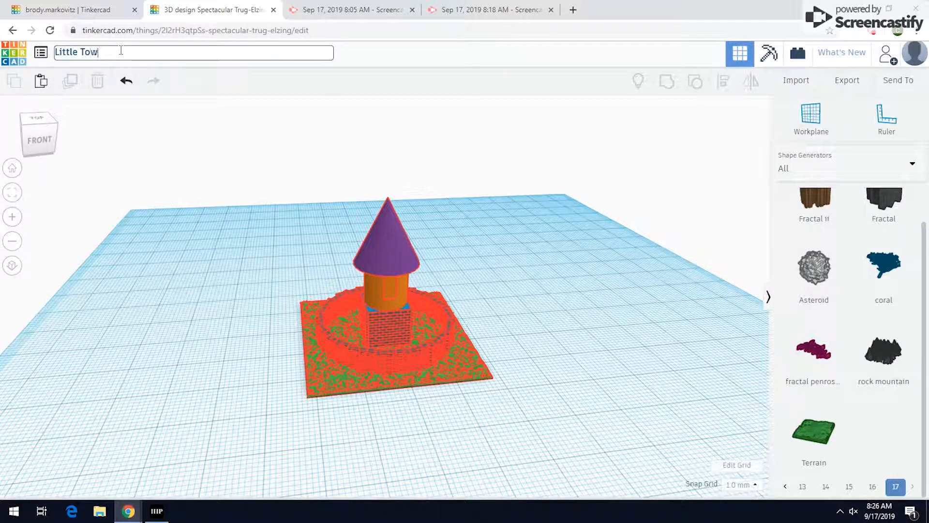
text(er)
key(Return)
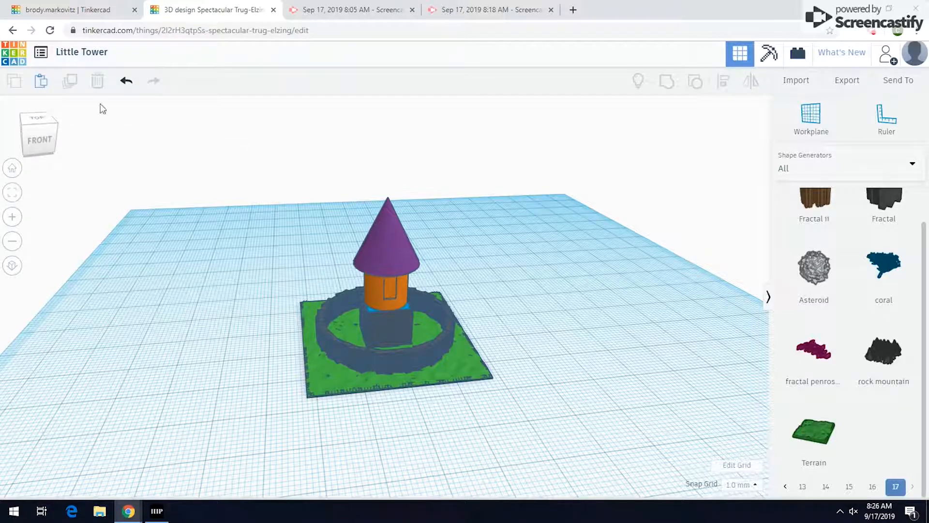
Examine the list of designs and the current design's name, visibility and license properties, and return to the model.
click(40, 52)
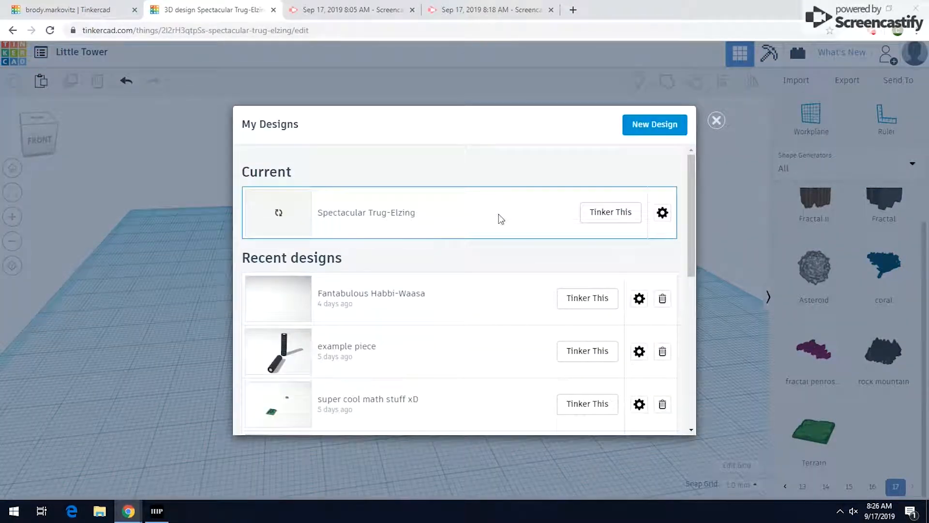
scroll(502, 269, down, 6)
scroll(504, 270, up, 2)
scroll(504, 270, up, 5)
click(660, 214)
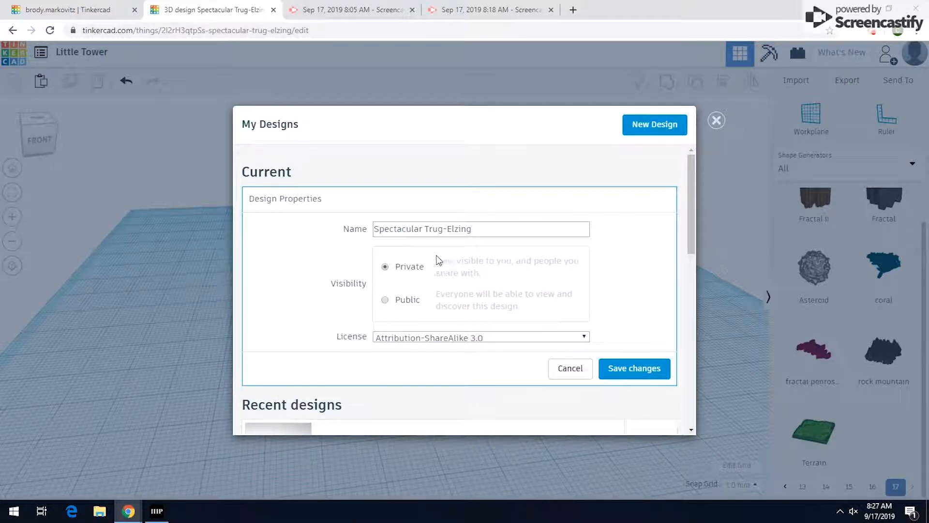
scroll(474, 315, down, 1)
click(489, 279)
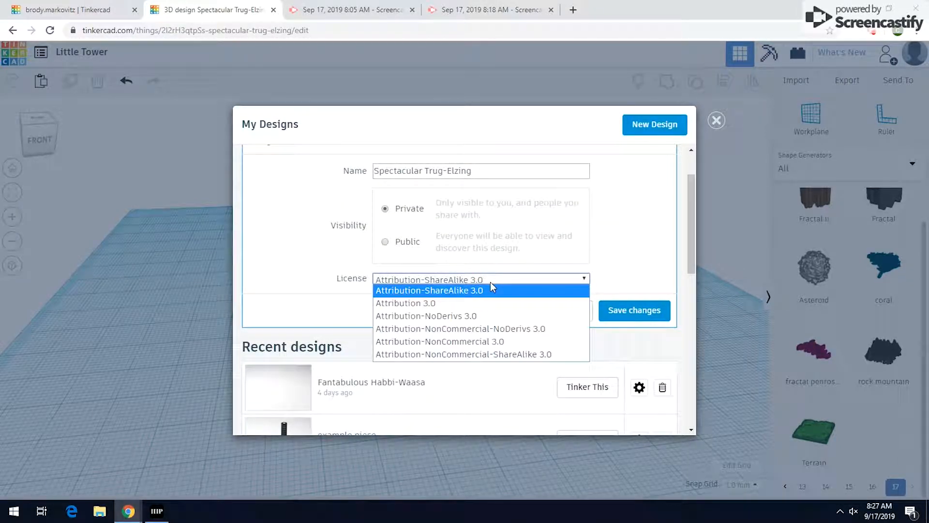
click(634, 257)
scroll(580, 266, up, 1)
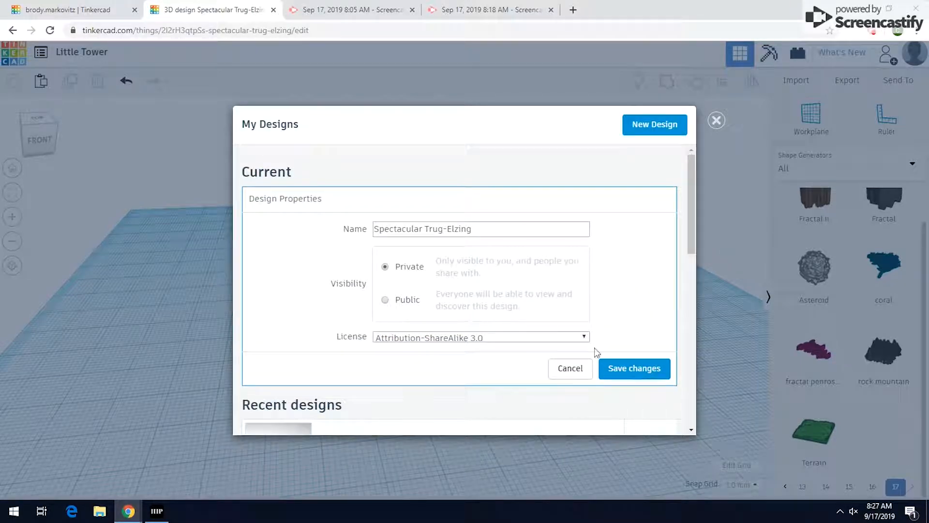
click(607, 369)
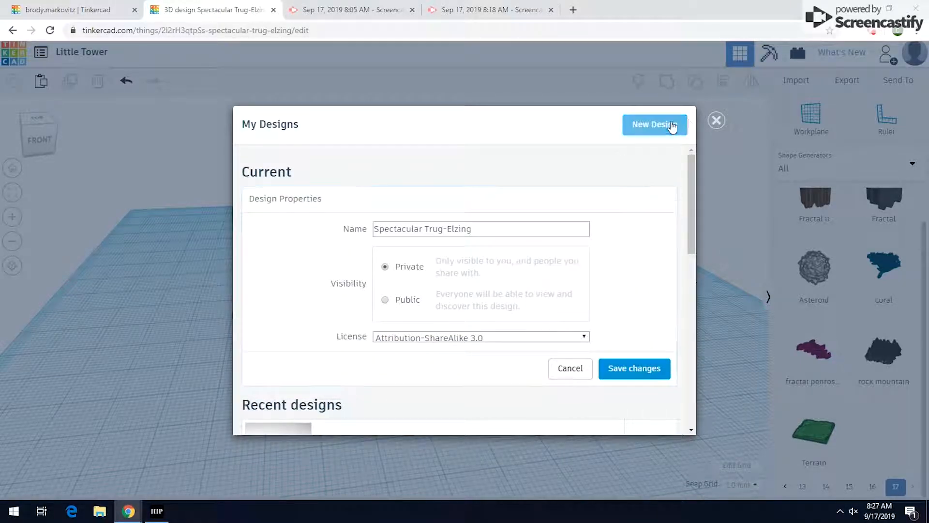
click(716, 121)
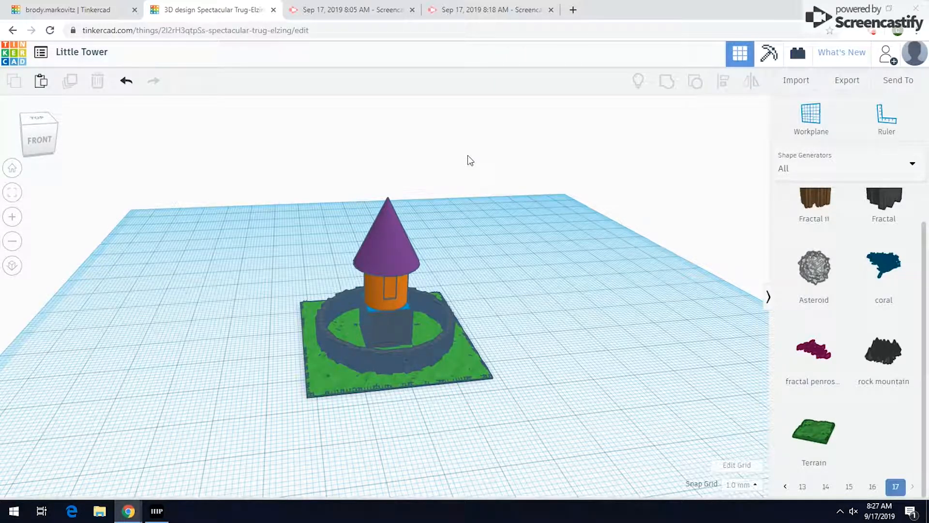
right_drag(415, 212, 395, 218)
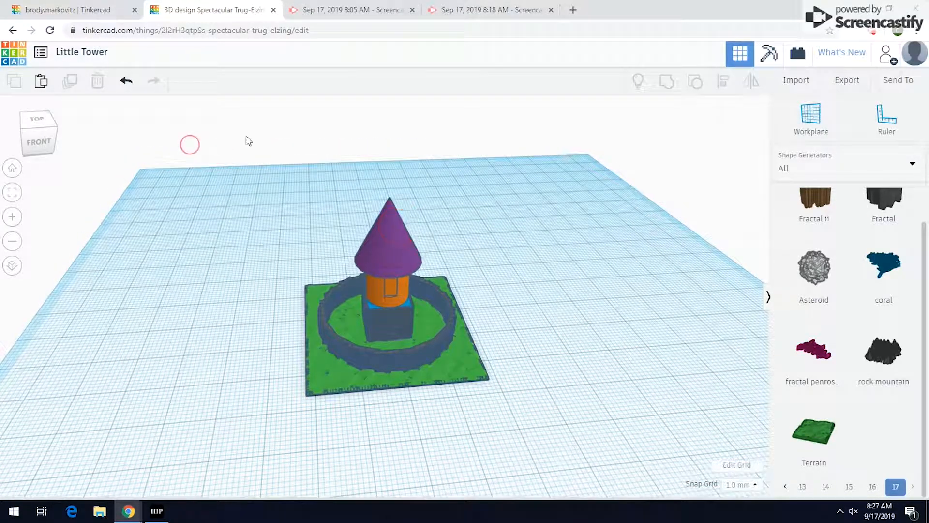
middle_drag(205, 159, 256, 181)
scroll(383, 259, up, 2)
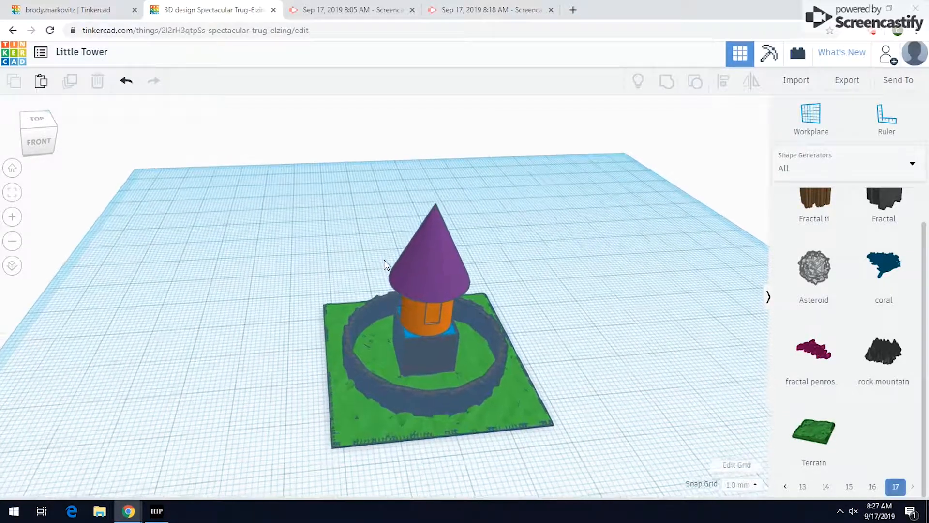
scroll(385, 259, down, 2)
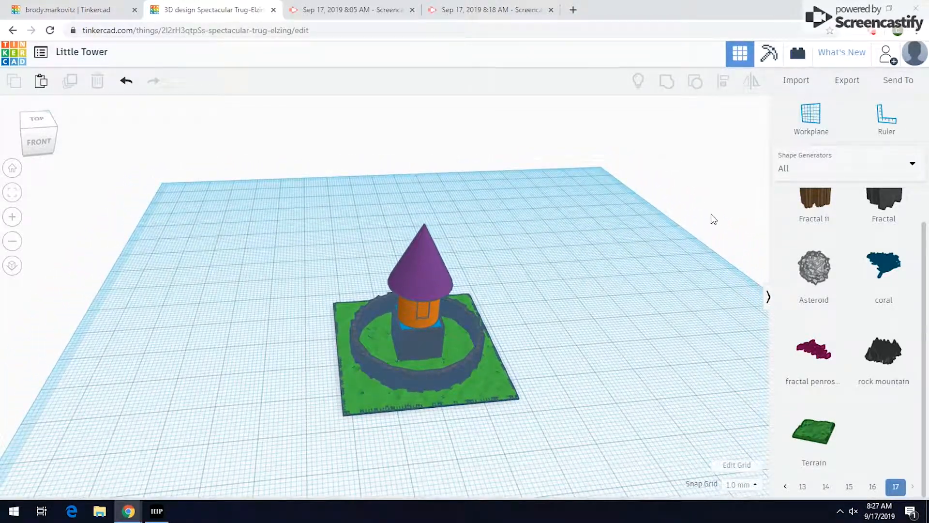
Import TOWER.stl from the Downloads folder into the design at a scale of 100.
click(806, 81)
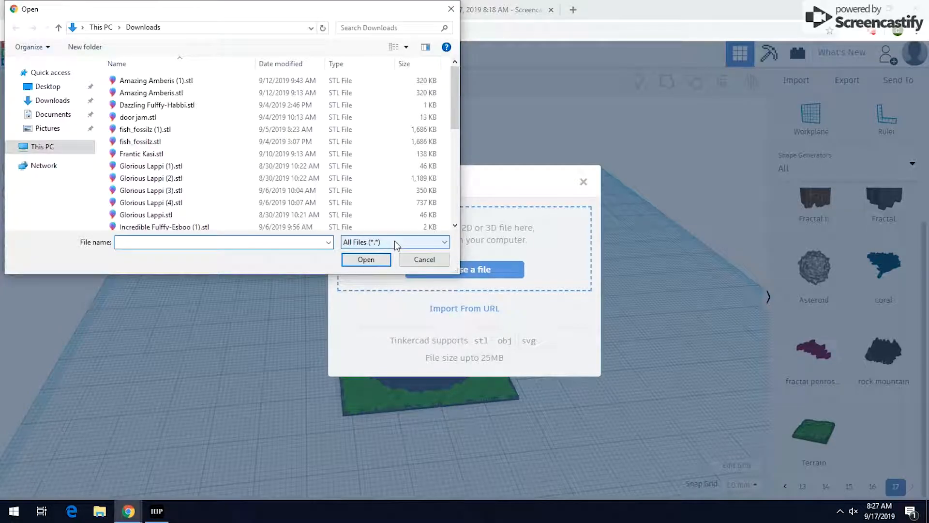
scroll(255, 149, down, 7)
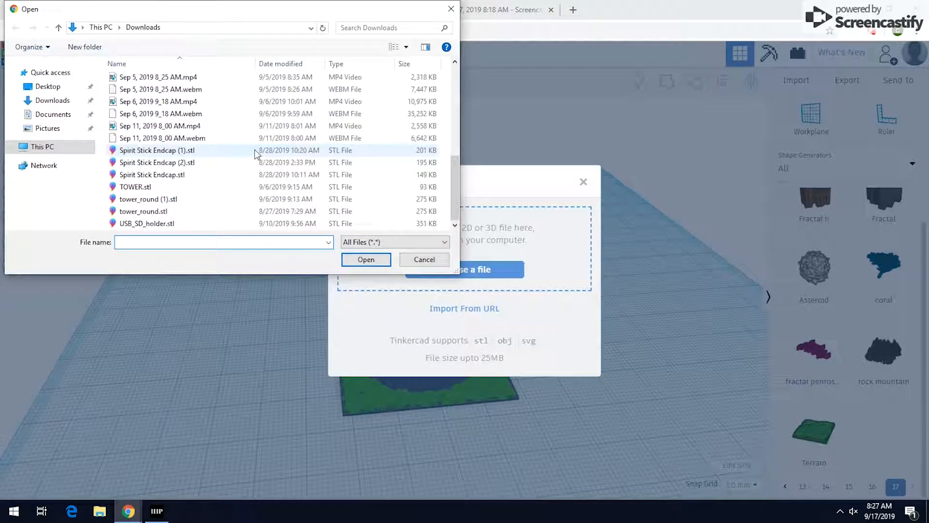
click(255, 188)
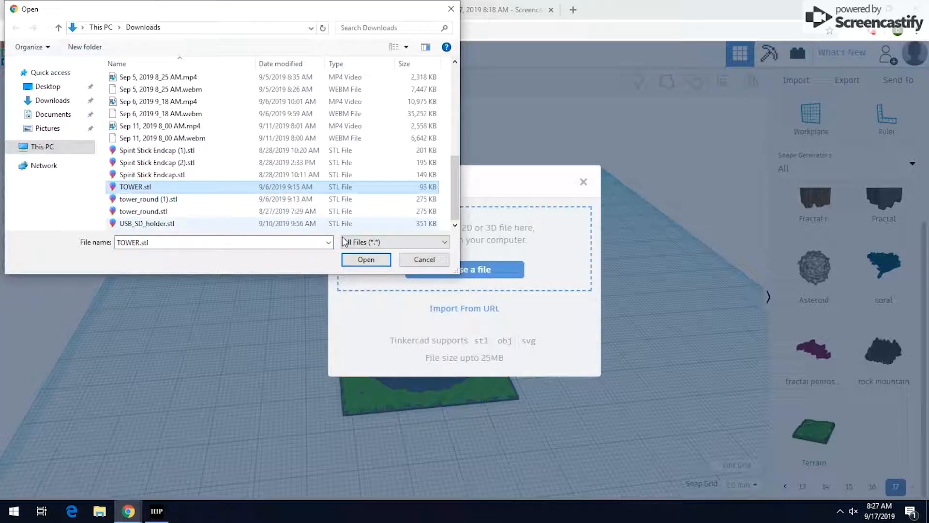
click(366, 260)
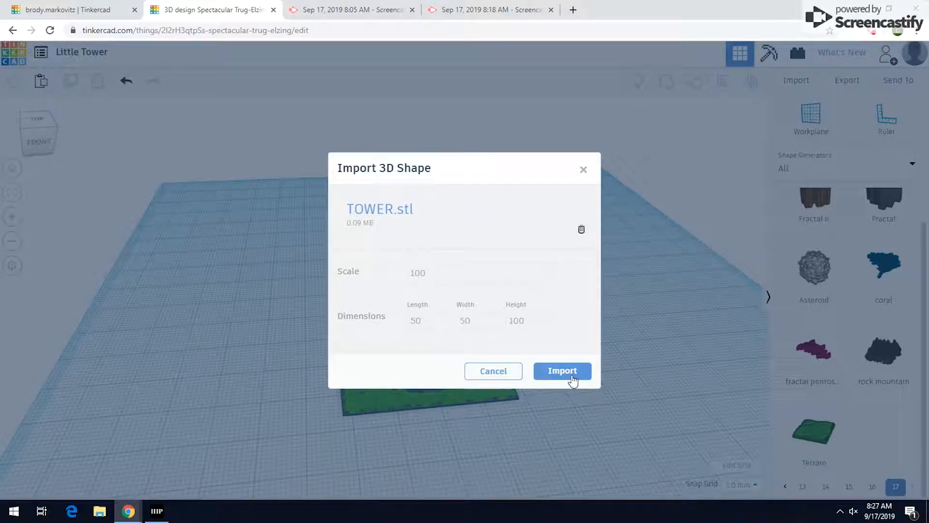
click(544, 366)
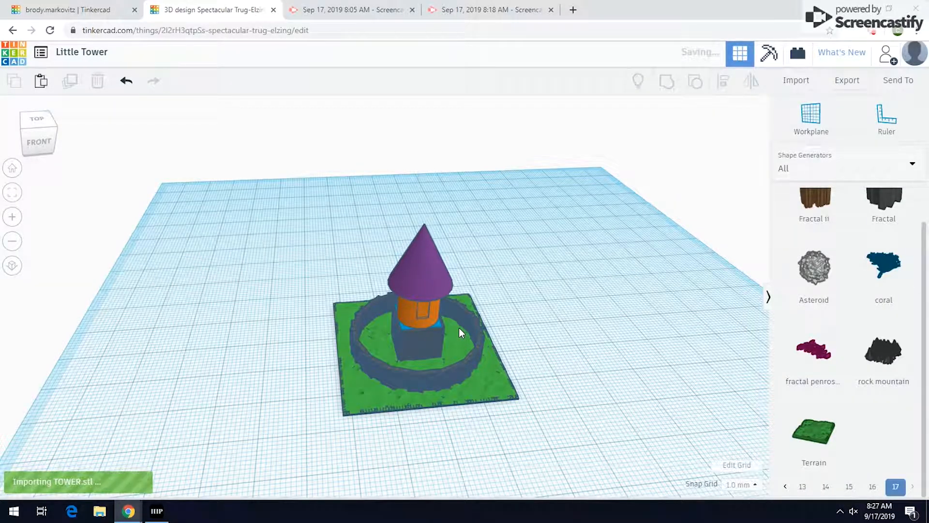
Shrink the imported tower proportionally to an 8 mm wide base.
scroll(459, 327, down, 3)
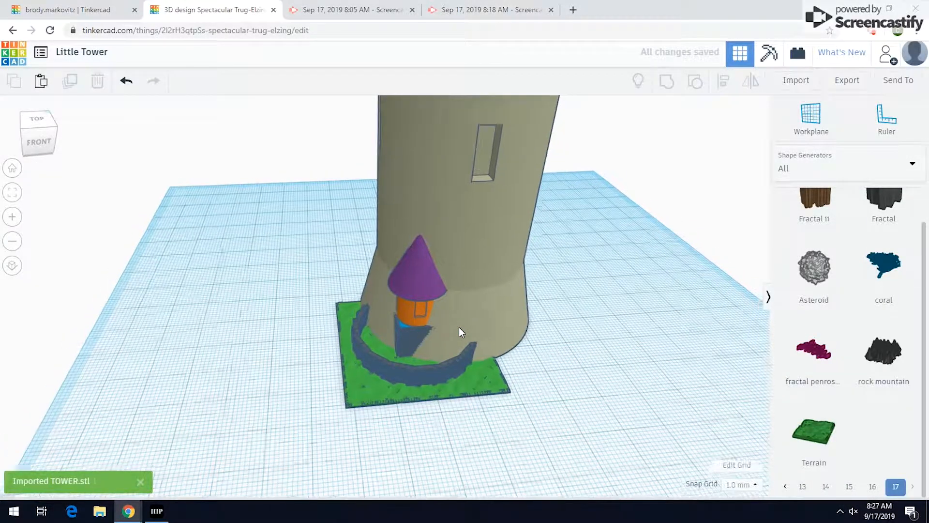
click(472, 264)
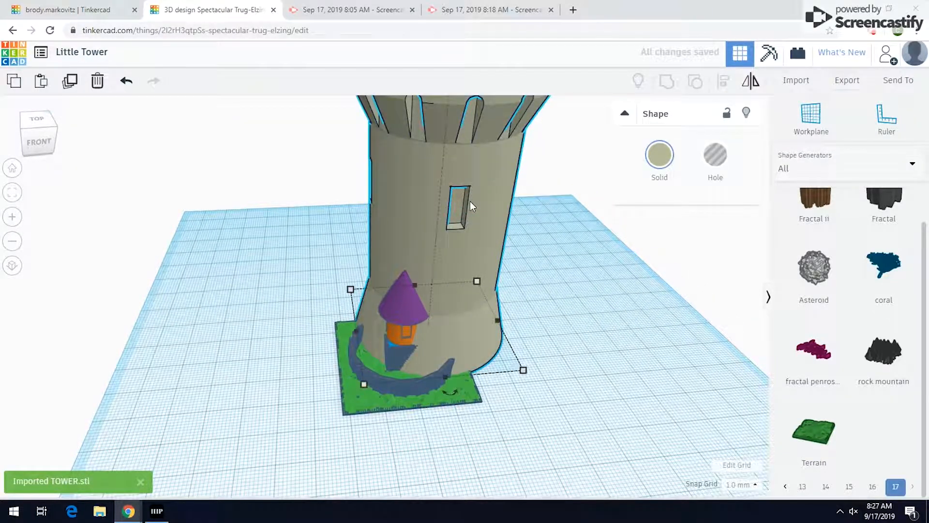
scroll(470, 201, down, 5)
shift+drag(469, 340, 377, 295)
scroll(378, 304, up, 3)
scroll(377, 304, up, 3)
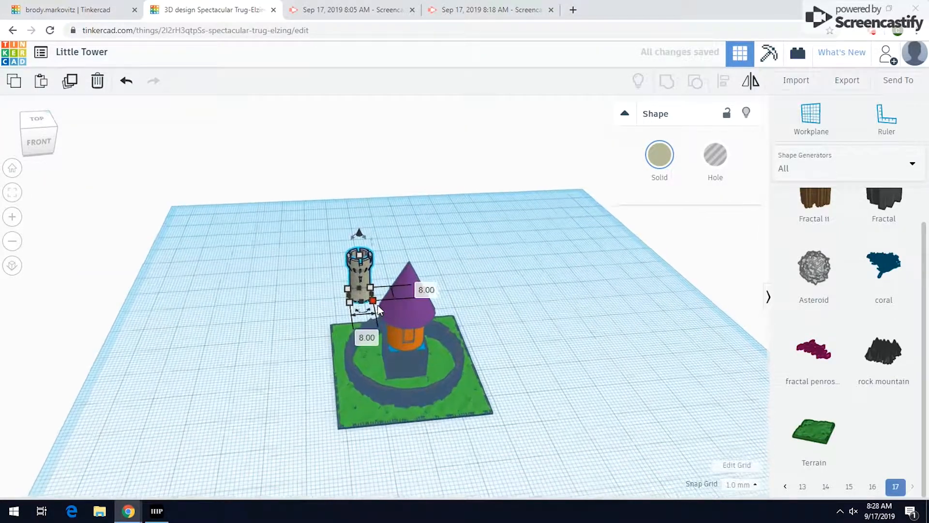
Reduce the imported tower's base to 4 mm and set it into the front-left section of the ring wall.
drag(364, 303, 361, 450)
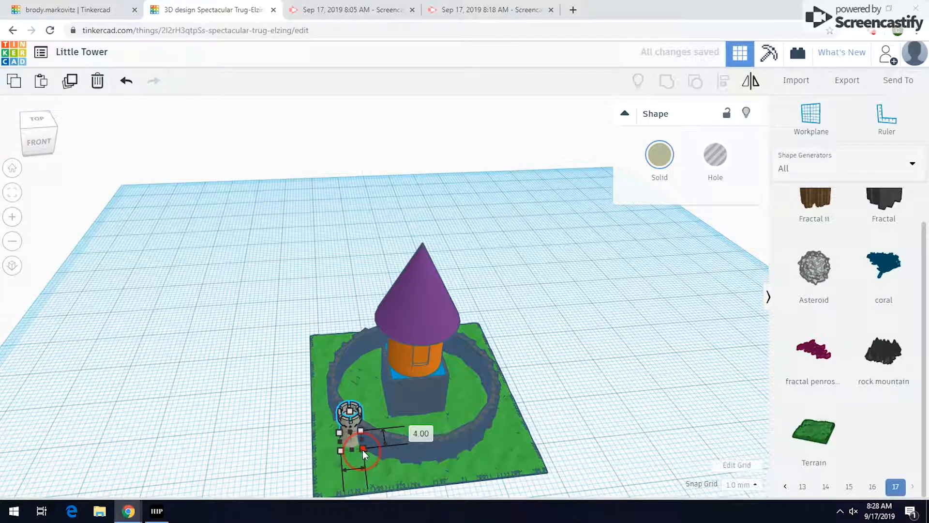
scroll(362, 449, up, 5)
middle_drag(384, 358, 394, 315)
scroll(393, 287, up, 3)
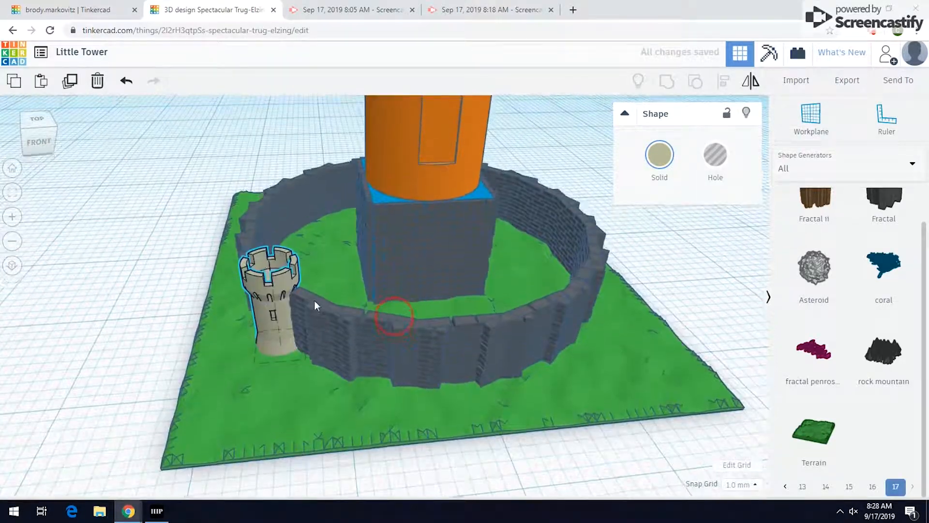
drag(272, 314, 281, 295)
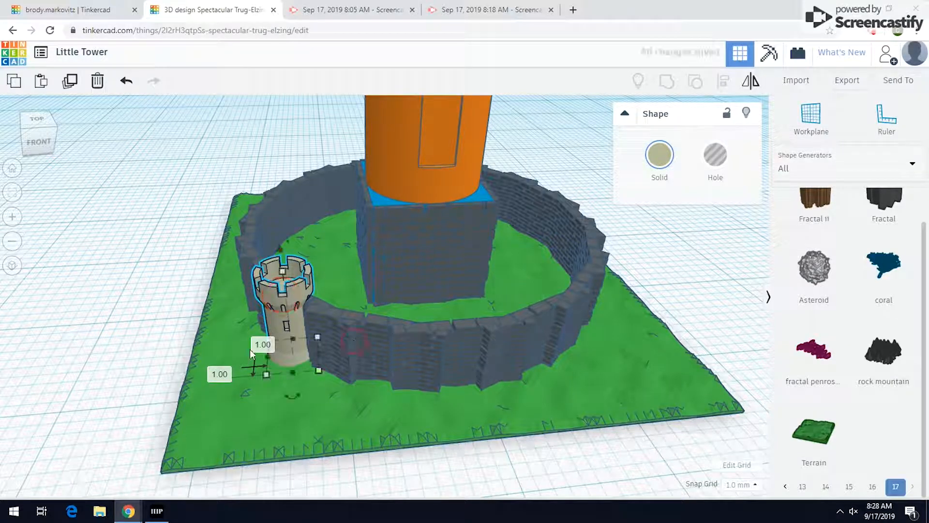
Examine how the small tower fits into the ring wall from several angles, then restore the home view.
click(90, 261)
right_drag(190, 284, 69, 245)
right_drag(168, 268, 324, 291)
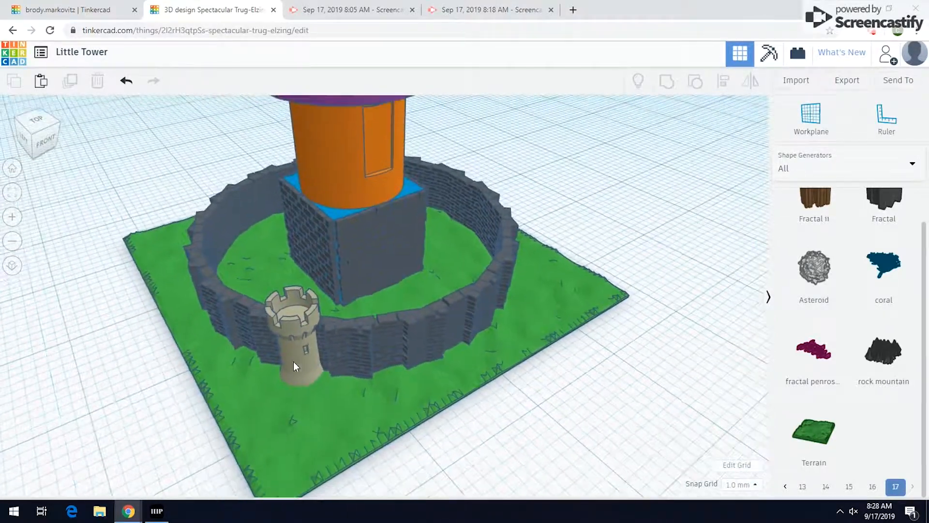
click(293, 361)
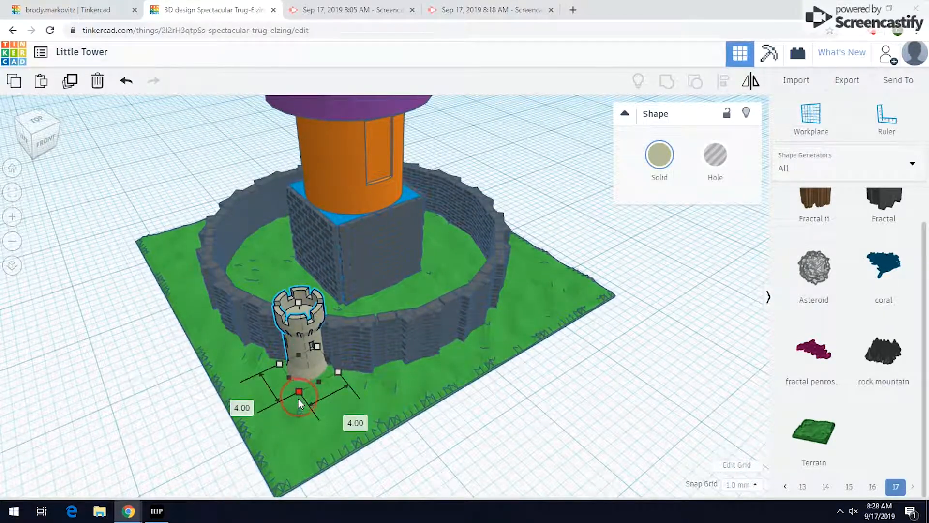
click(550, 403)
right_drag(511, 401, 511, 318)
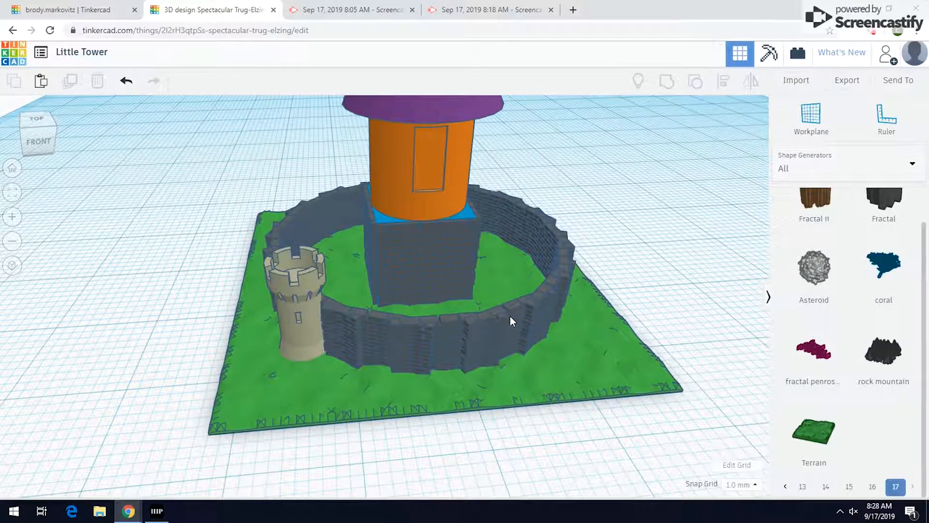
click(12, 168)
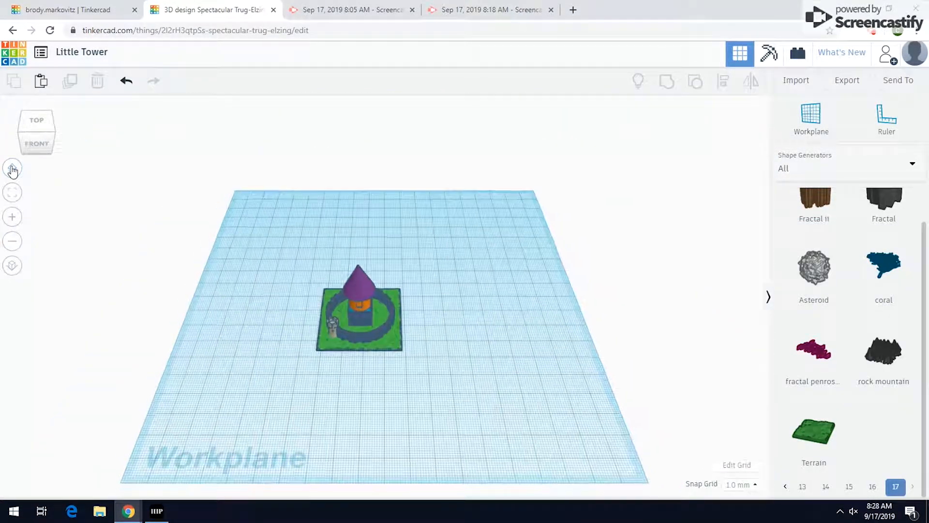
scroll(380, 320, up, 5)
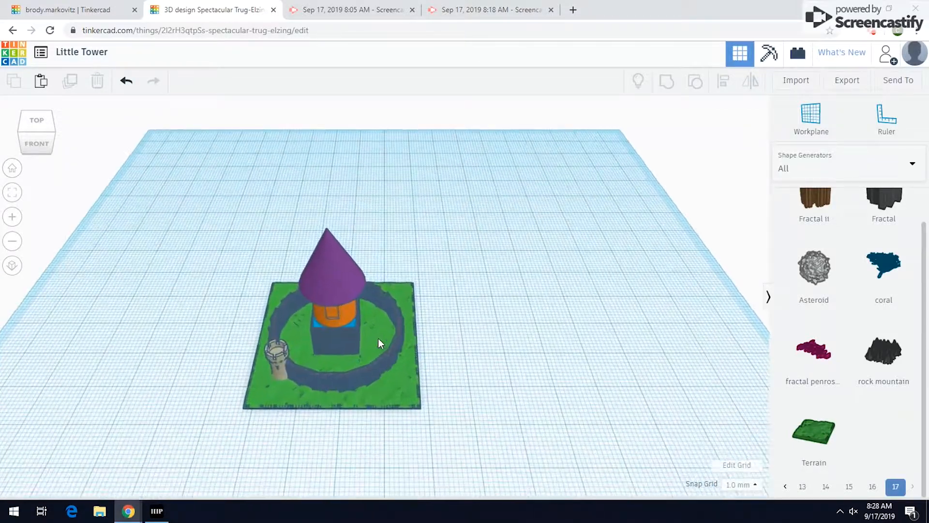
Select the small tower together with the walled tower on terrain and group them into a single shape.
right_drag(402, 326, 414, 321)
scroll(414, 321, up, 4)
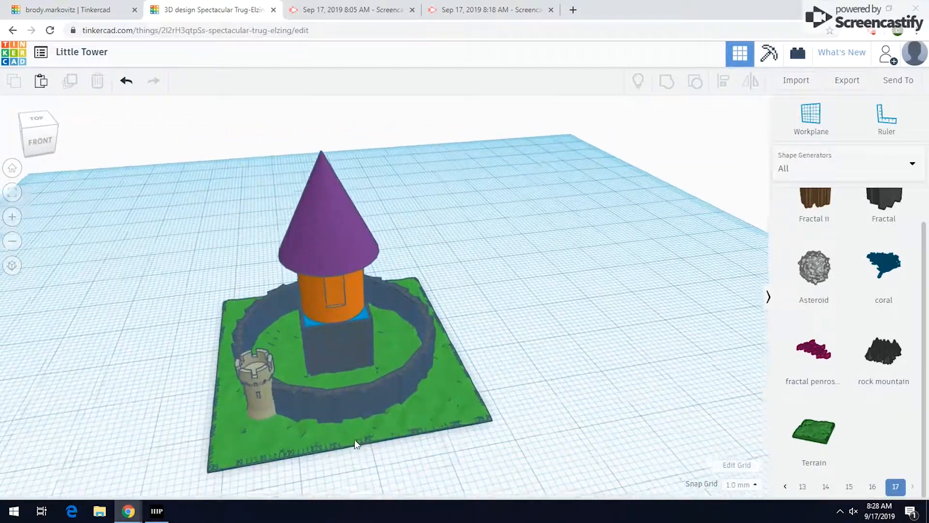
drag(223, 382, 223, 380)
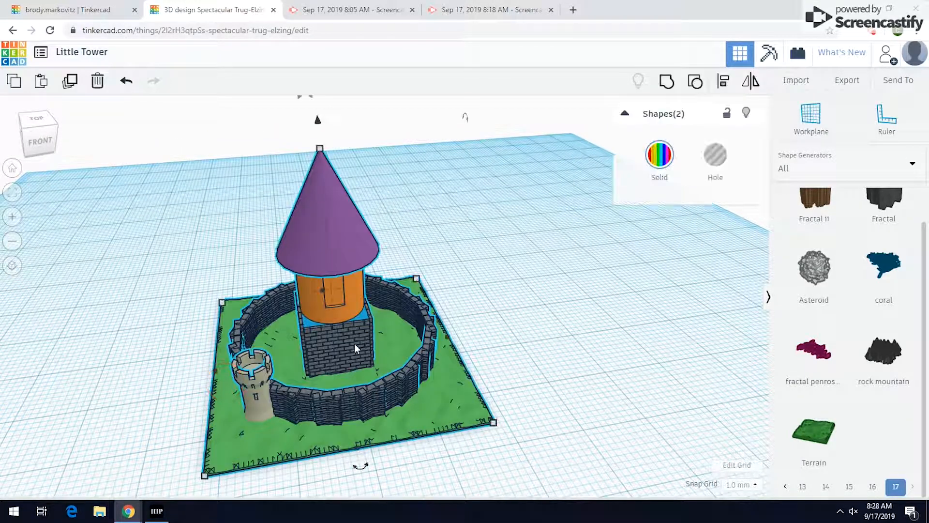
click(669, 82)
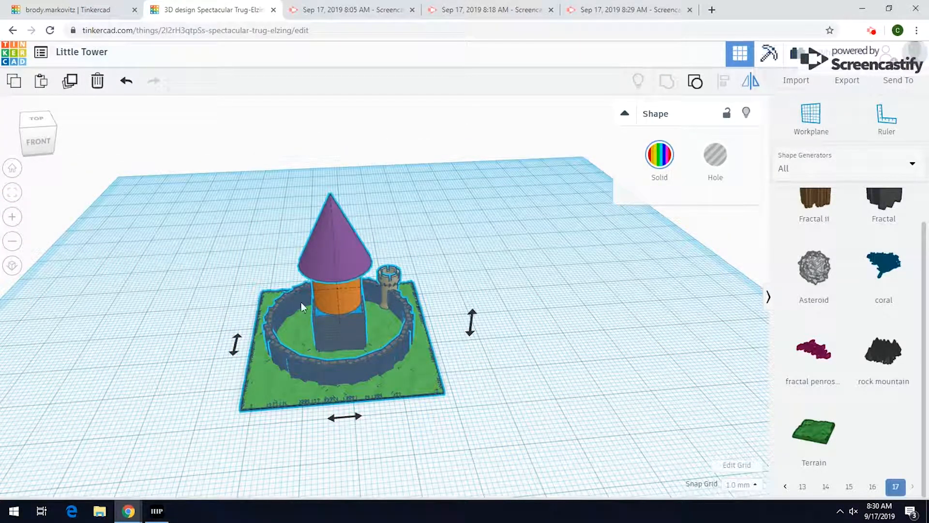
Mirror the grouped model left to right and front to back, then deselect it.
click(752, 83)
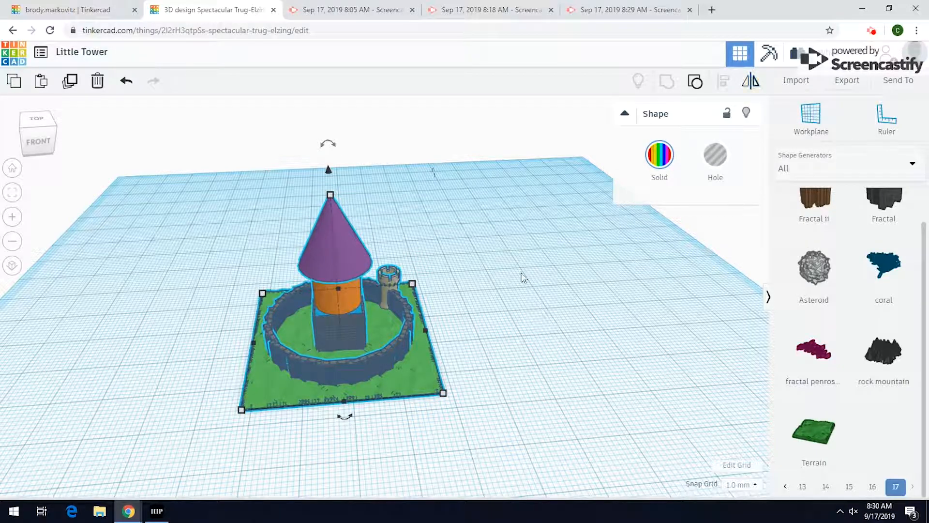
click(751, 81)
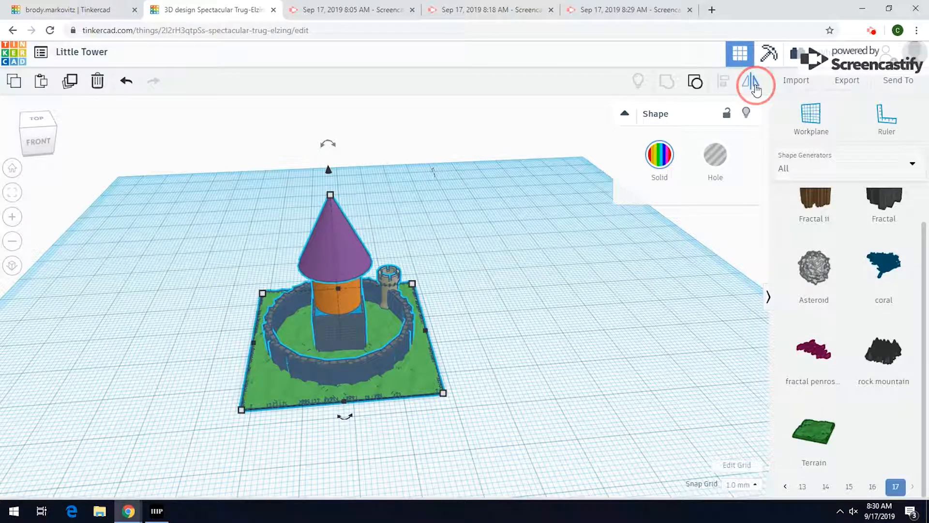
click(343, 418)
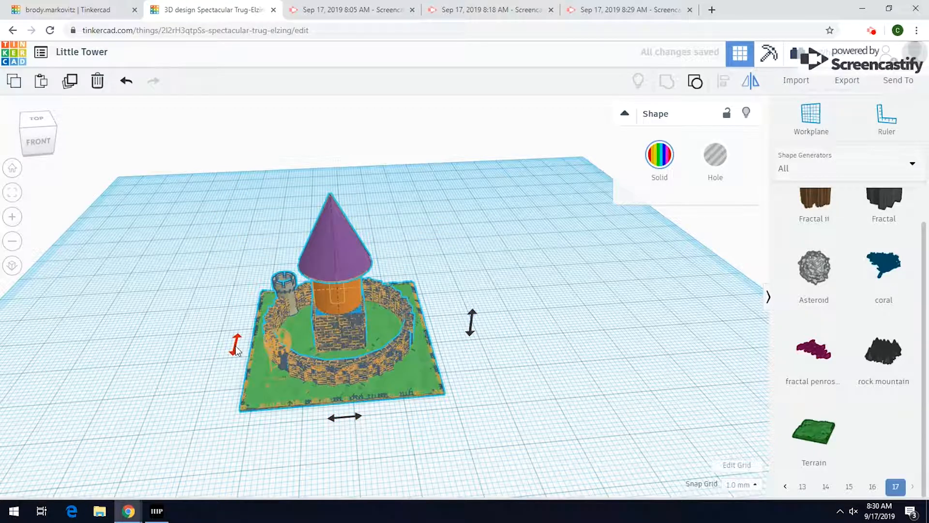
right_drag(313, 407, 410, 340)
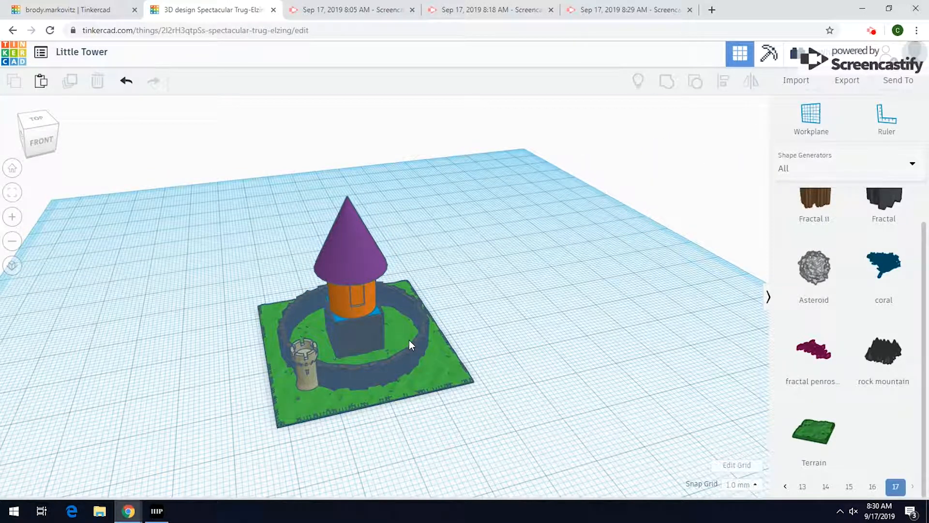
right_drag(443, 265, 433, 270)
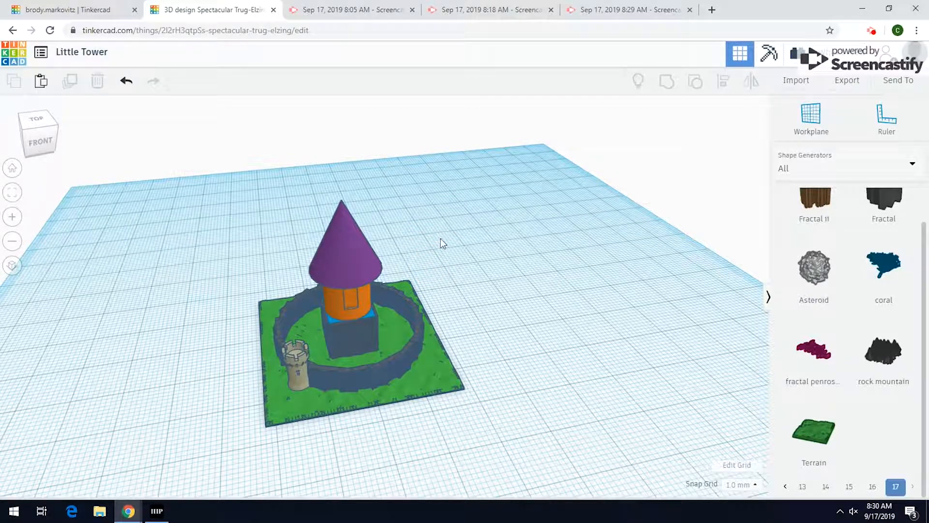
Export everything in the design as an STL file and dismiss the browser's download notice.
click(853, 80)
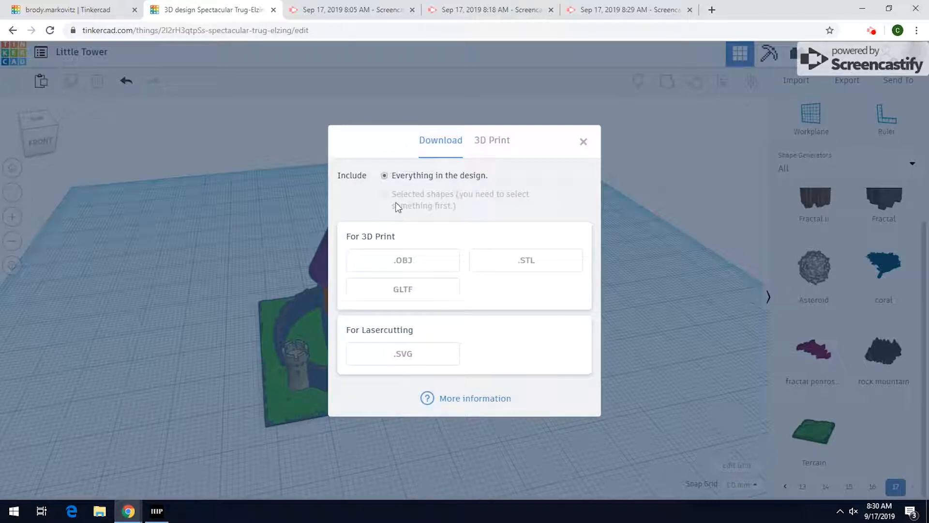
click(529, 263)
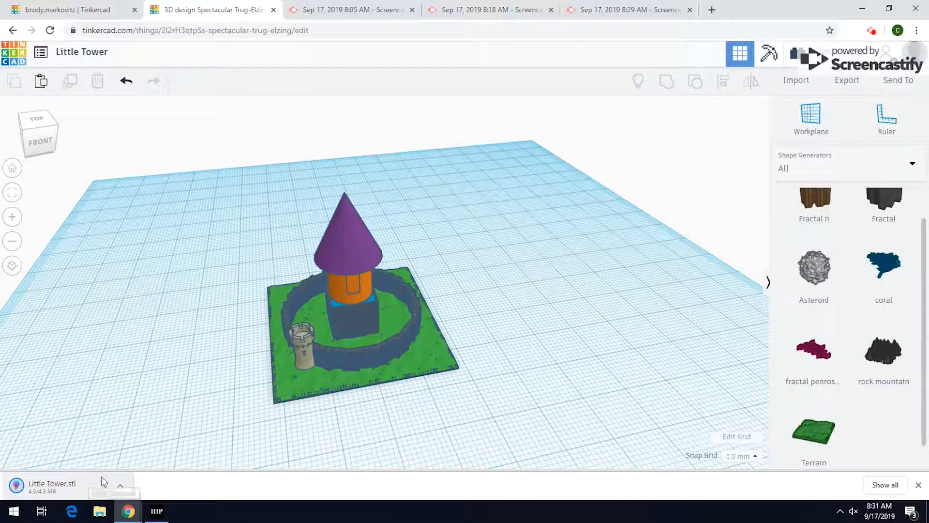
click(918, 486)
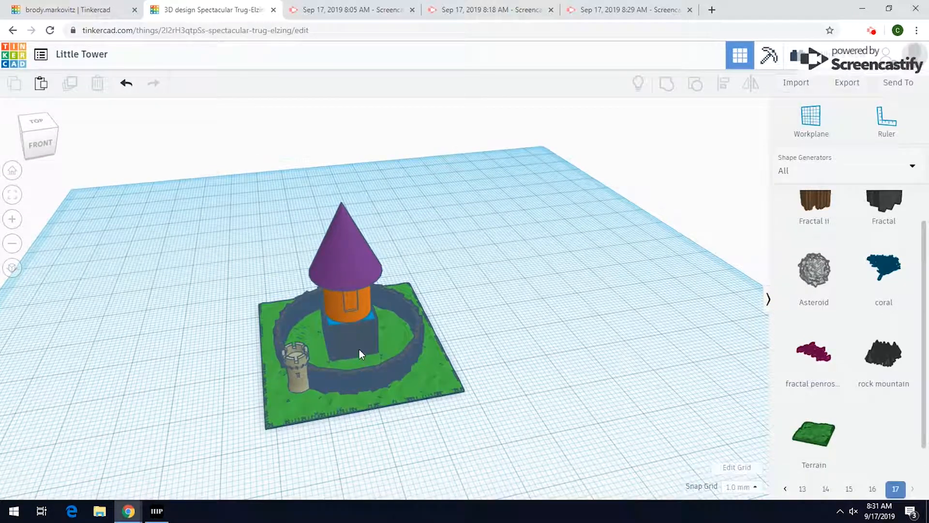
Show the design as bricks and examine it at the coarsest detail level.
right_drag(409, 327, 407, 327)
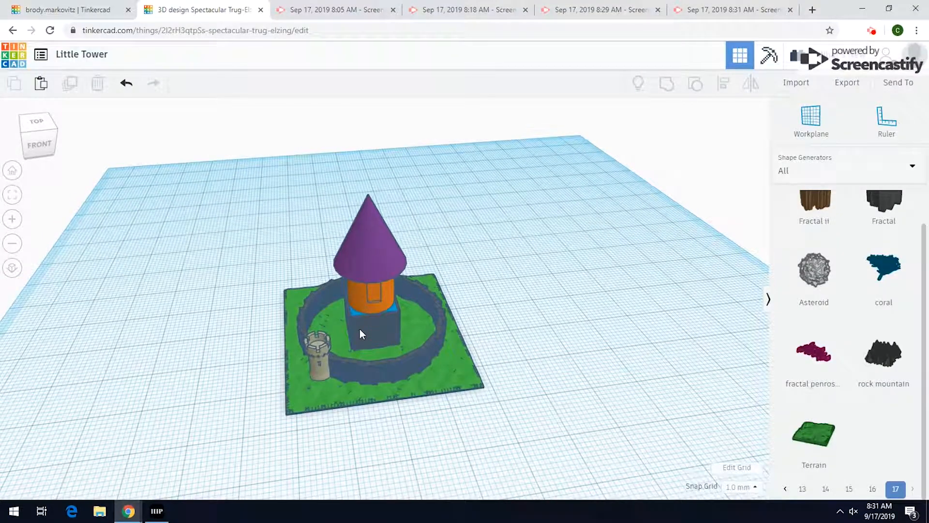
scroll(352, 324, up, 3)
scroll(403, 305, down, 3)
click(799, 60)
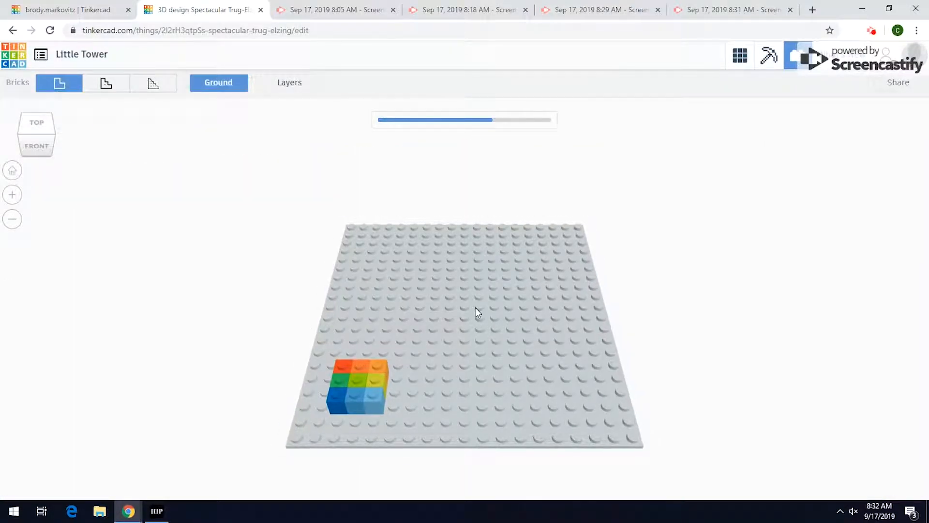
drag(489, 327, 537, 308)
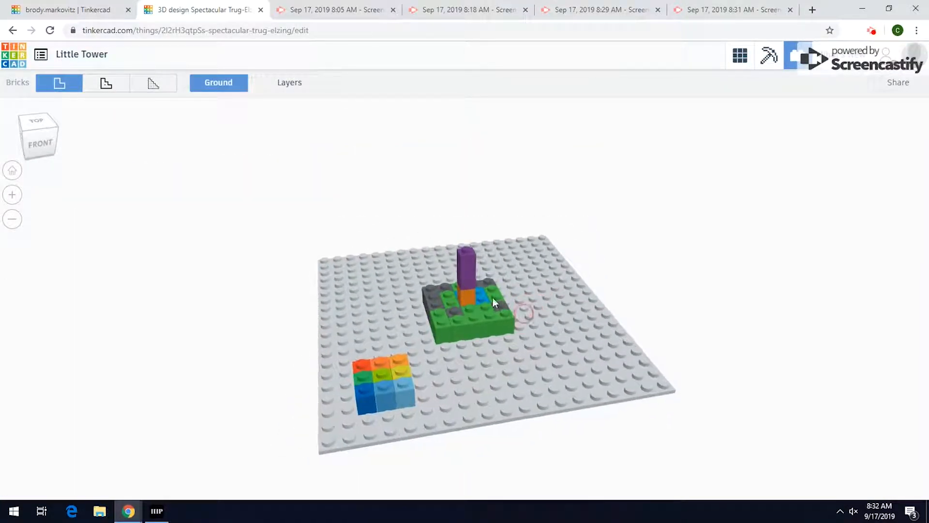
scroll(483, 290, up, 5)
scroll(482, 296, down, 3)
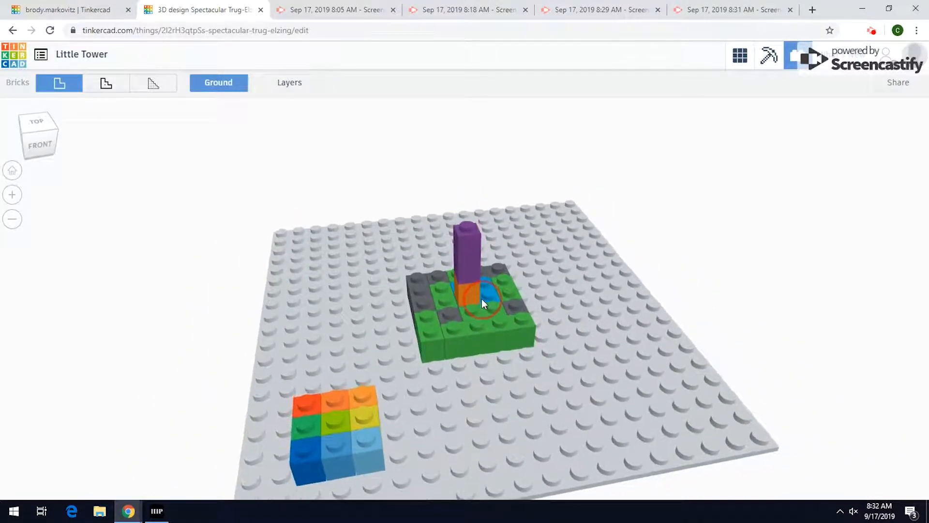
Examine the brick version at the medium and finest detail levels.
click(109, 92)
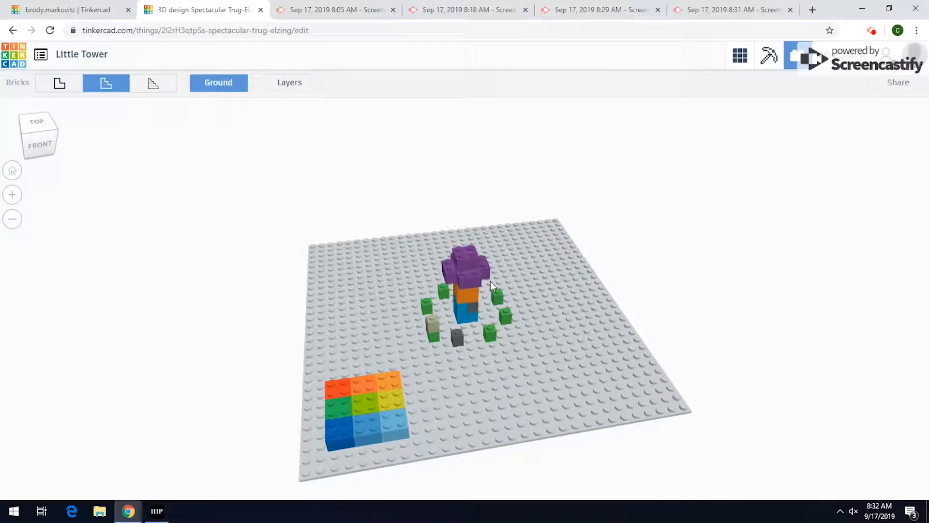
scroll(490, 281, up, 5)
right_drag(490, 280, 510, 281)
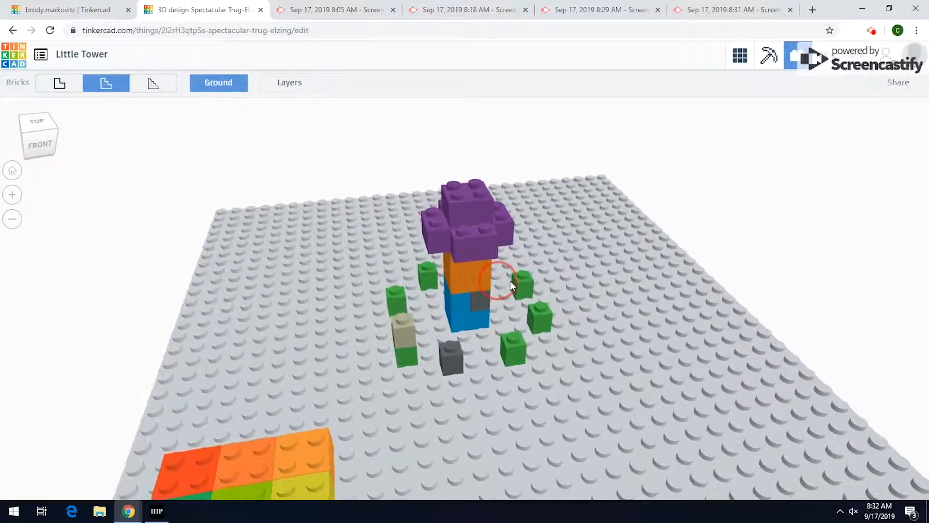
click(154, 83)
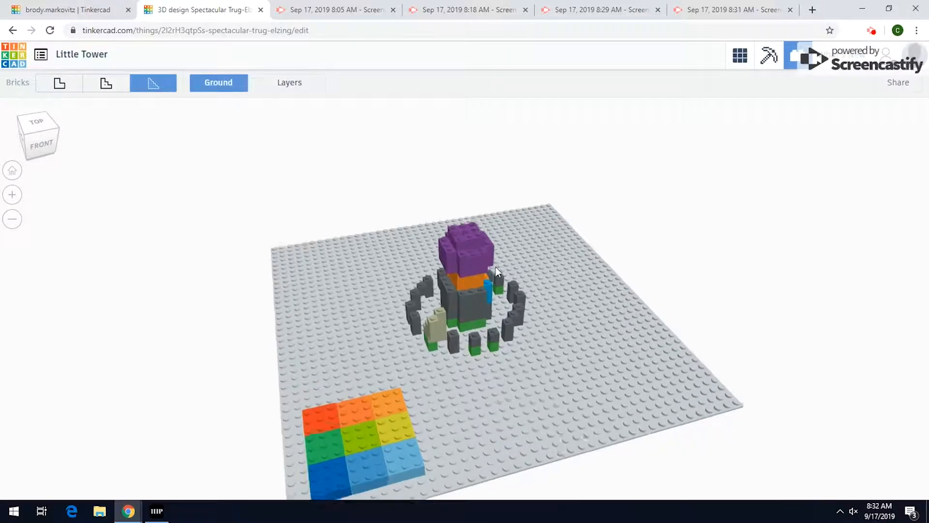
scroll(495, 266, up, 6)
mouse_move(479, 268)
right_down()
mouse_move(402, 264)
mouse_move(581, 263)
mouse_move(497, 274)
mouse_move(440, 252)
mouse_move(496, 262)
mouse_move(484, 257)
right_up()
scroll(493, 267, down, 8)
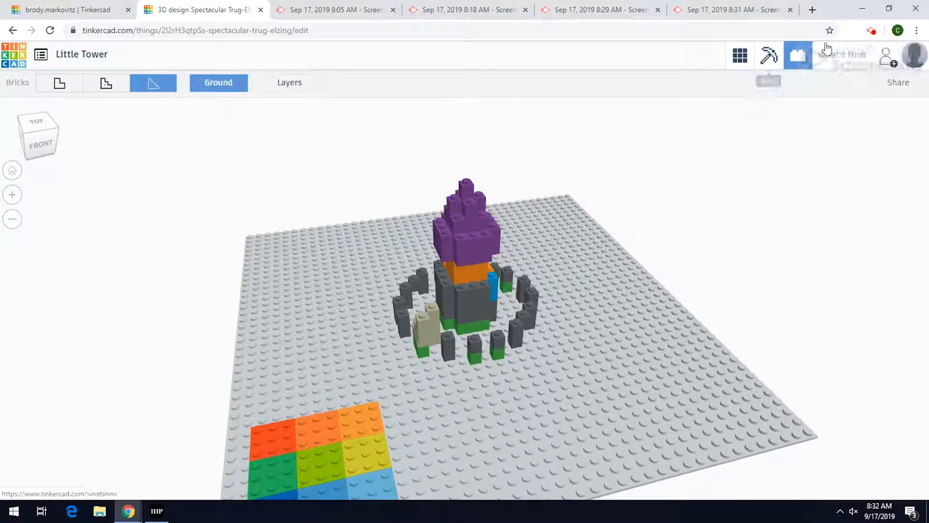
Show the design as Minecraft-style blocks and examine it at the coarsest detail level.
click(769, 57)
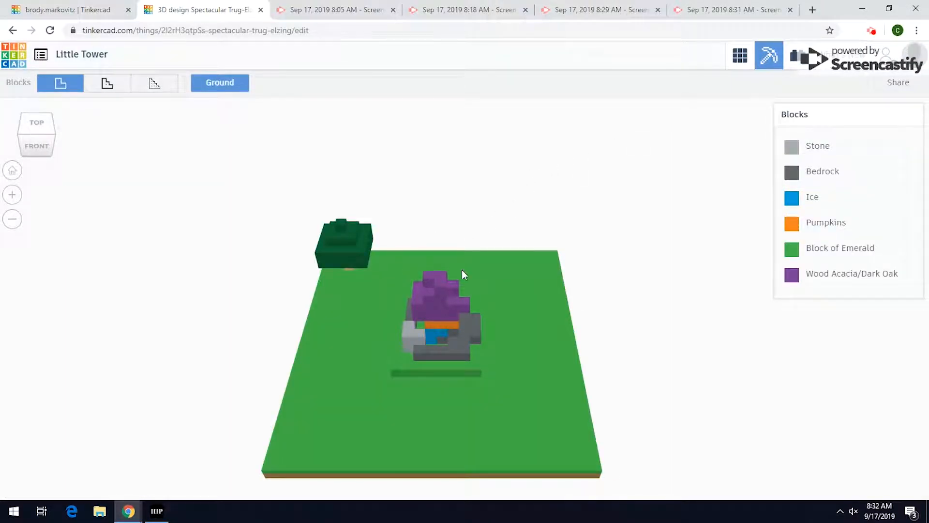
scroll(477, 274, up, 5)
scroll(469, 286, up, 1)
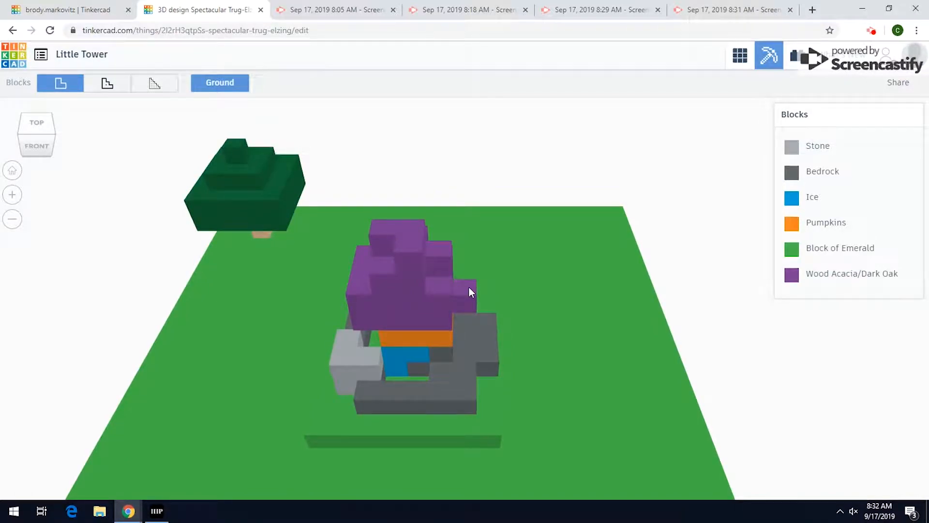
right_drag(450, 308, 509, 283)
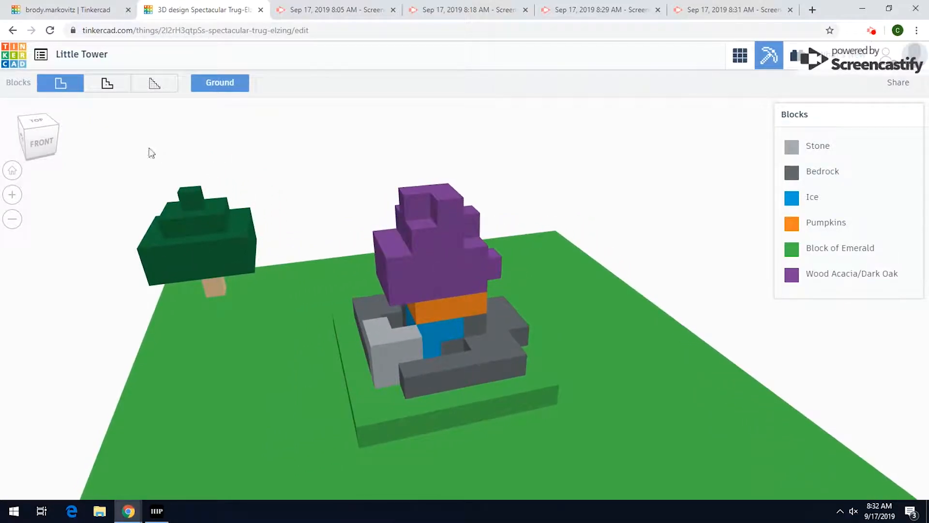
Examine the blocks version at the finest detail level and return to the 3D design view.
click(156, 84)
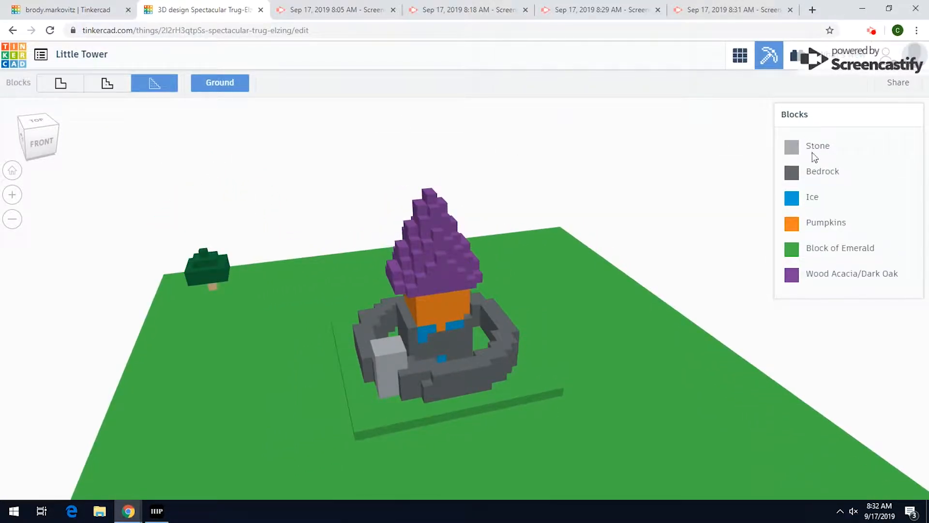
right_drag(506, 323, 555, 314)
scroll(490, 313, up, 2)
right_drag(490, 313, 509, 270)
scroll(434, 285, down, 5)
click(739, 55)
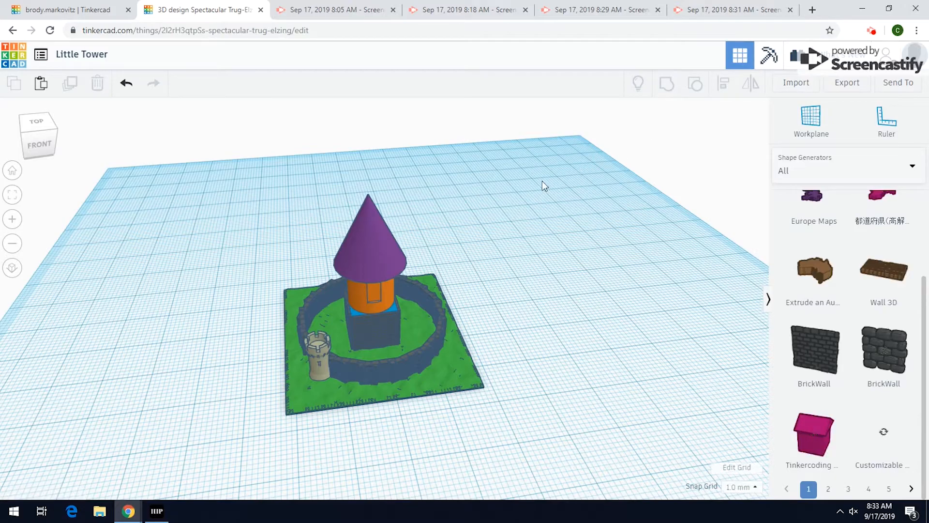
right_drag(470, 182, 487, 176)
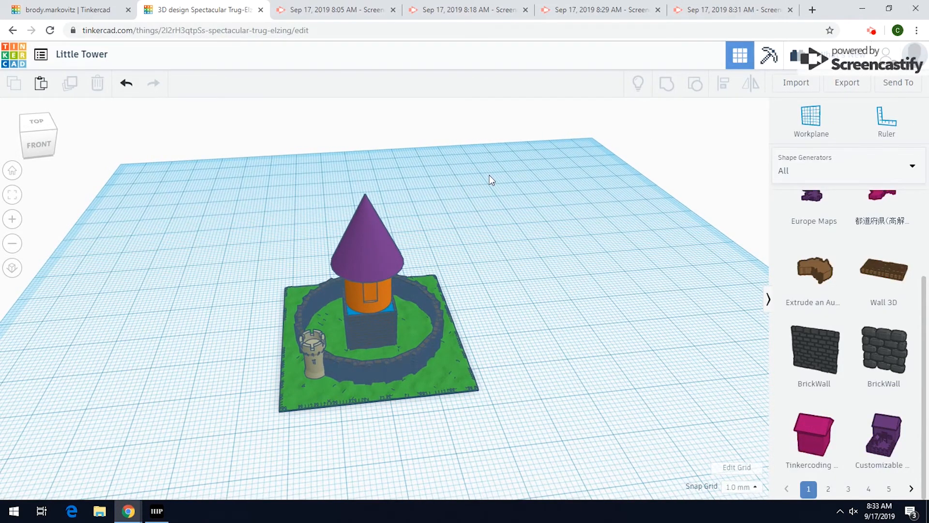